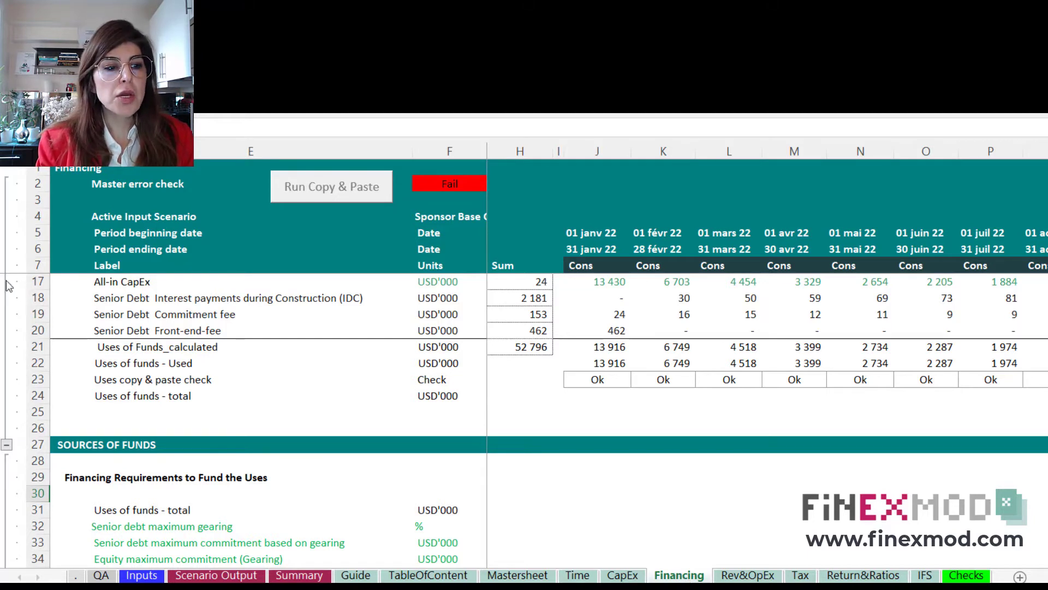
# Step: Examine the uses of funds lines on the Financing sheet: All-in CapEx, IDC, commitment fee and front-end fee
pyautogui.click(37, 281)
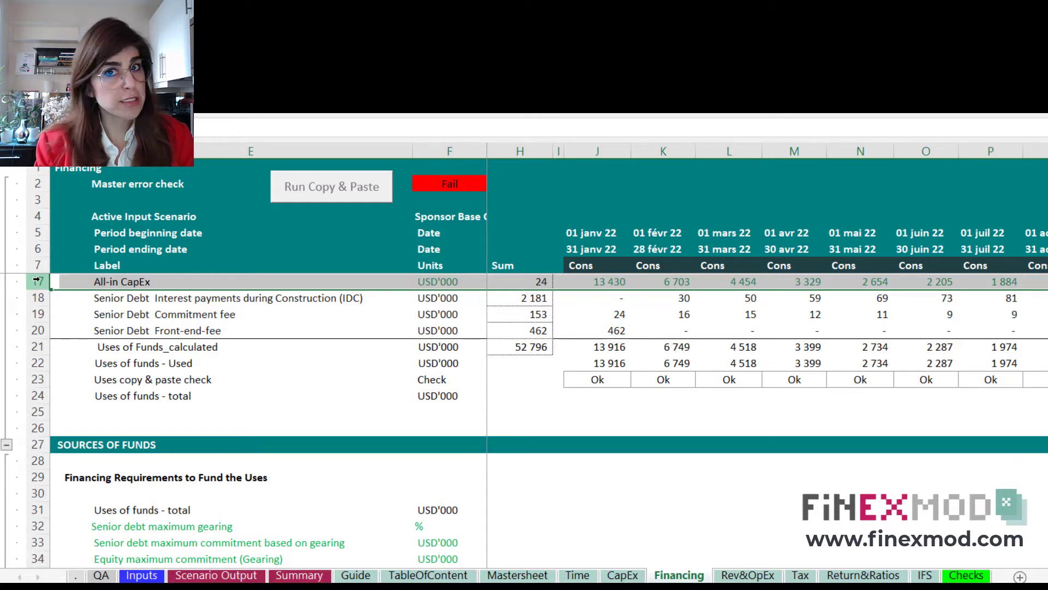
pyautogui.moveTo(37, 298); pyautogui.dragTo(37, 330)
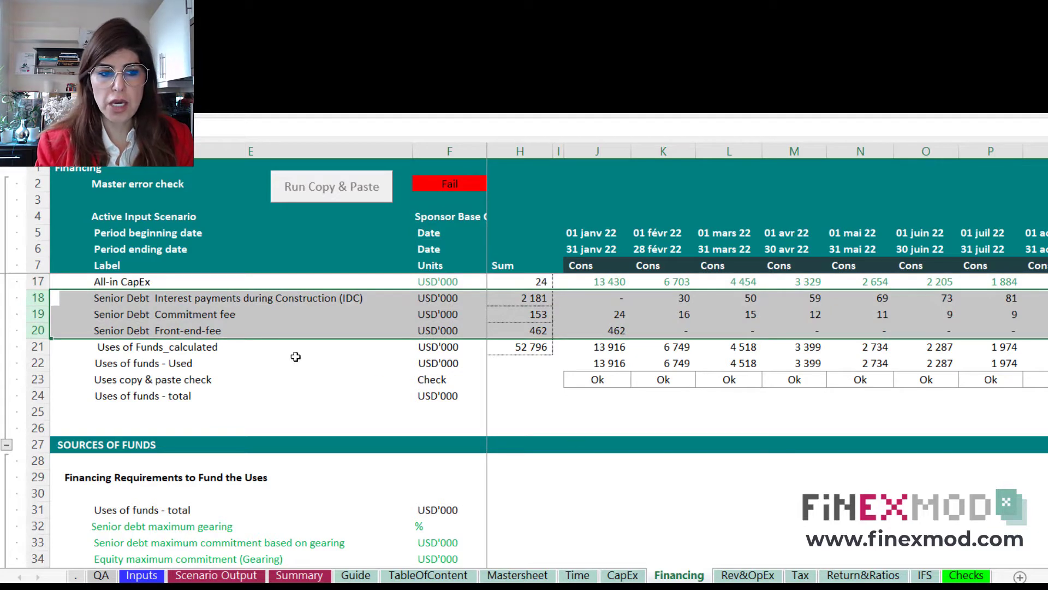
pyautogui.click(219, 302)
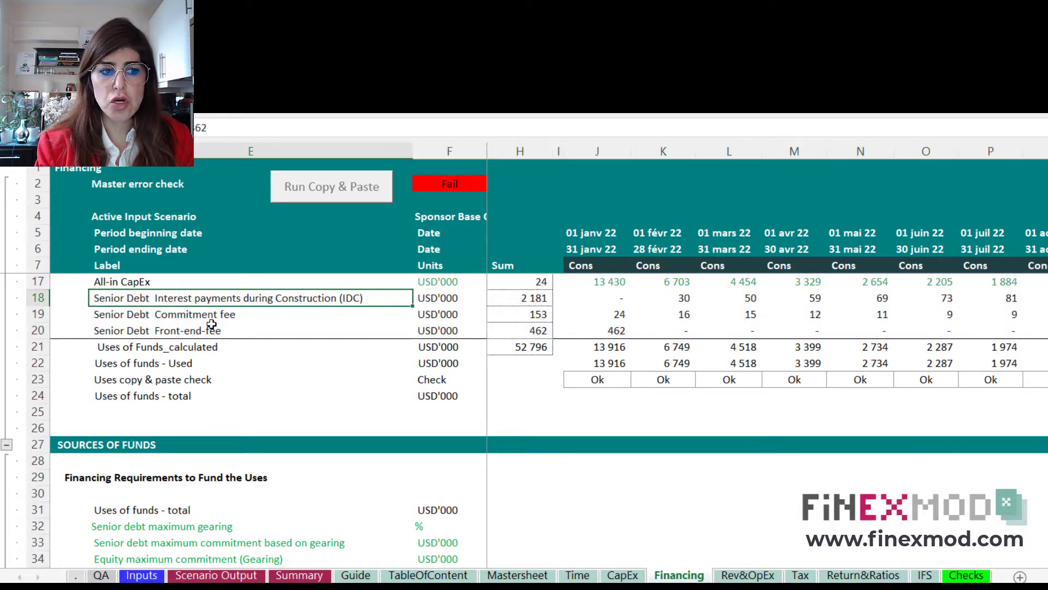
pyautogui.click(210, 315)
pyautogui.click(203, 329)
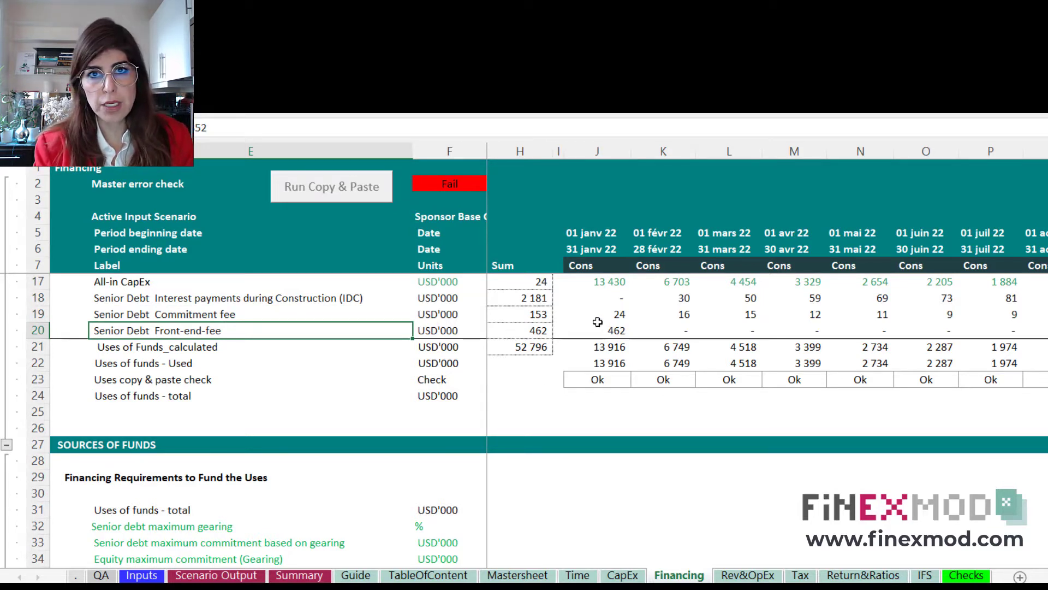
# Step: Review the monthly totals in the Uses of Funds_calculated row across the construction months
pyautogui.click(617, 349)
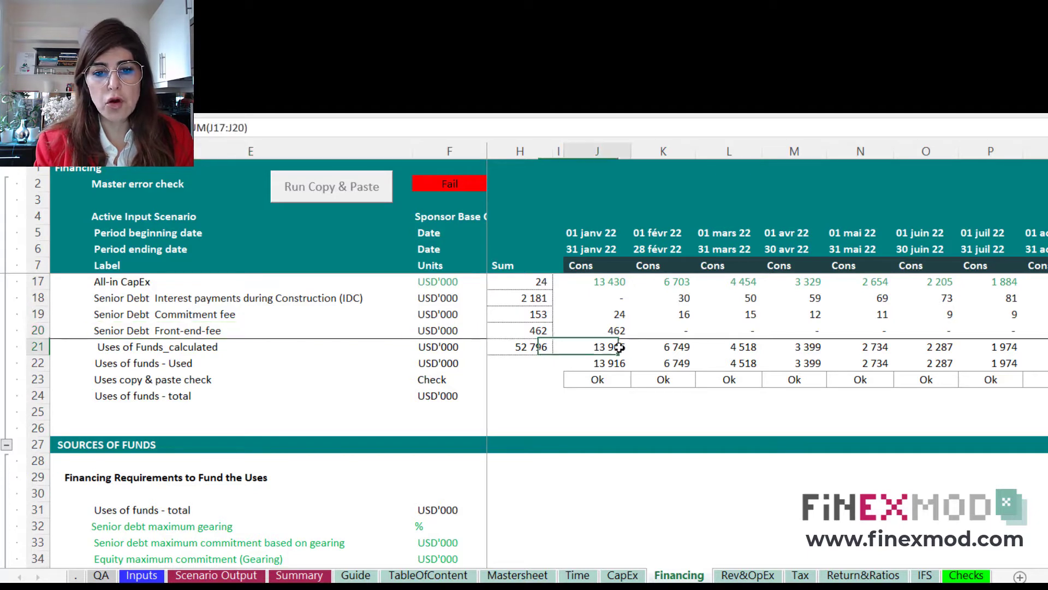
pyautogui.click(679, 351)
pyautogui.click(794, 349)
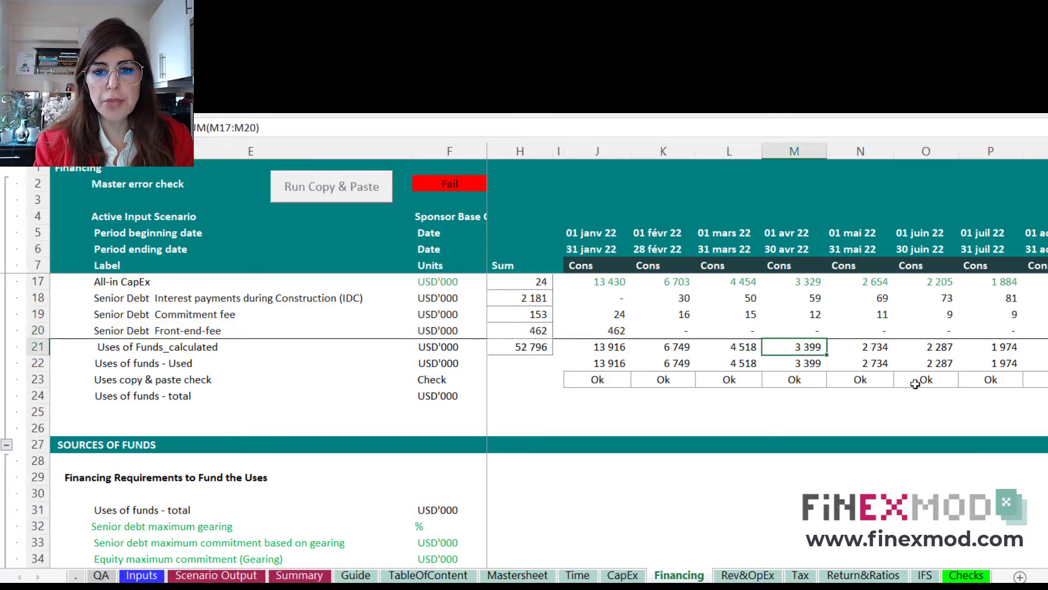
pyautogui.click(610, 349)
pyautogui.click(729, 348)
pyautogui.click(926, 347)
pyautogui.click(991, 347)
pyautogui.click(609, 347)
pyautogui.click(679, 348)
pyautogui.click(794, 347)
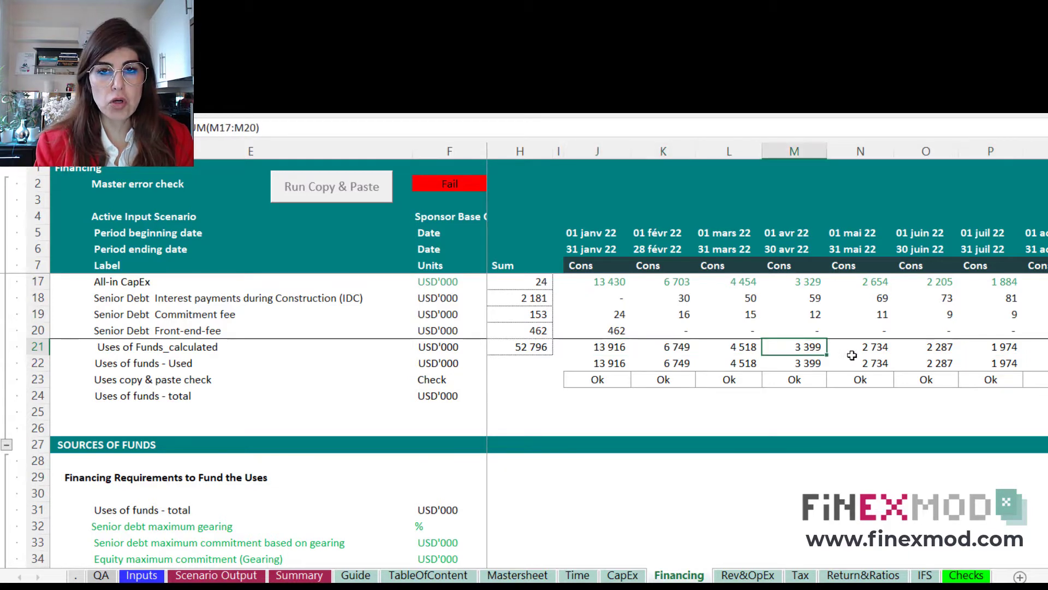
pyautogui.click(609, 348)
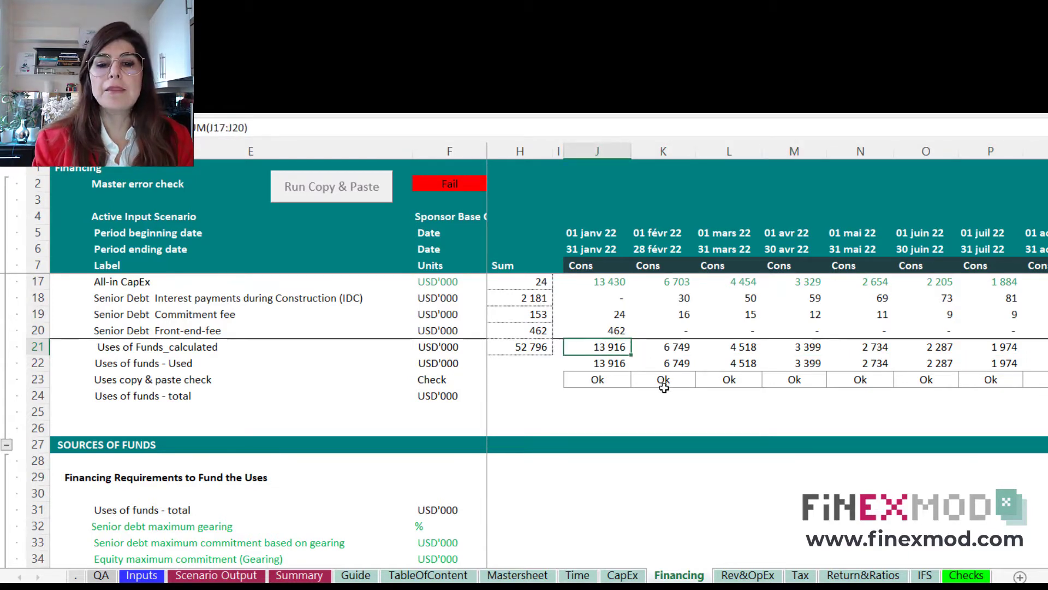
# Step: Examine the Commited Equity Drawdown row in the Summary Drawdown Schedules
pyautogui.scroll(-5, 673, 382)
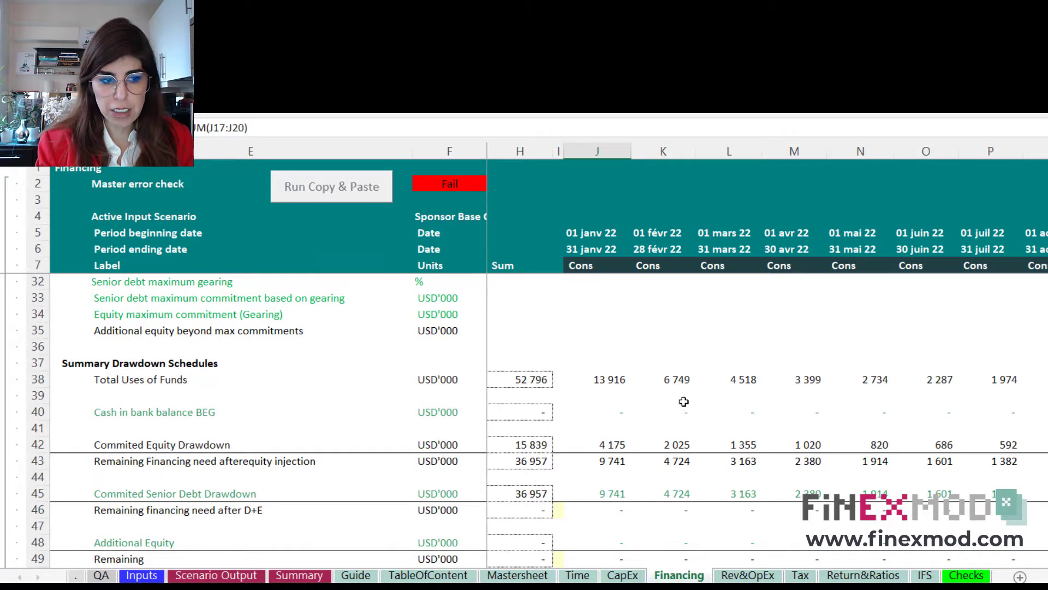
pyautogui.scroll(-1, 684, 404)
pyautogui.click(610, 396)
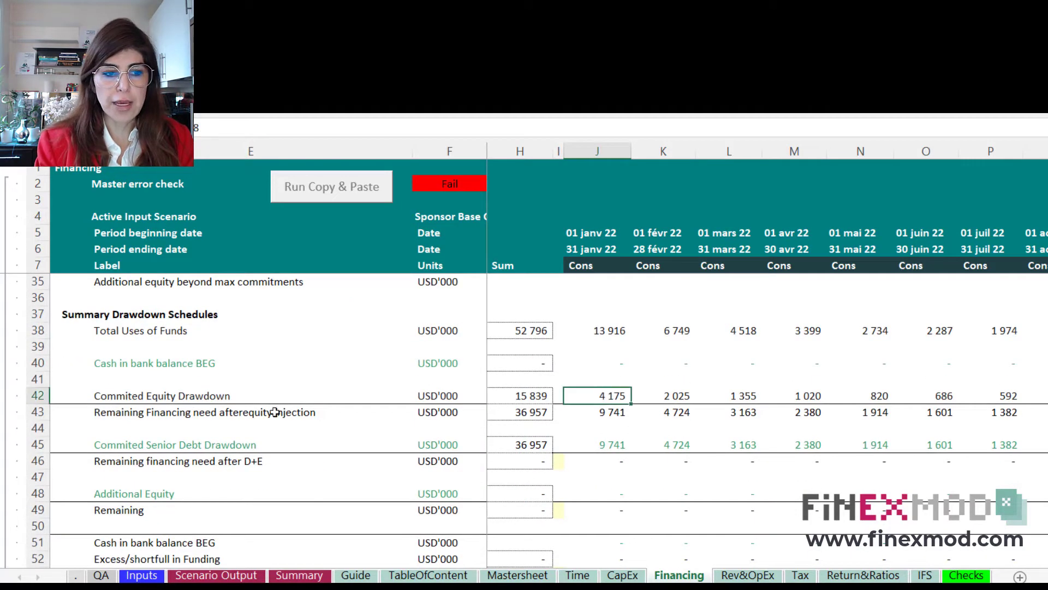
pyautogui.click(37, 394)
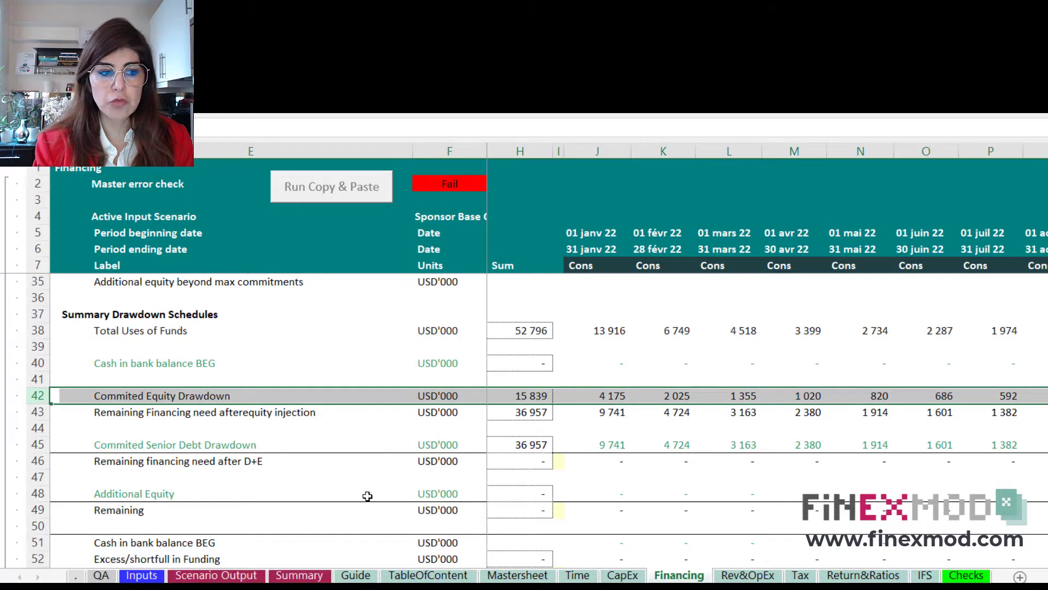
pyautogui.click(205, 403)
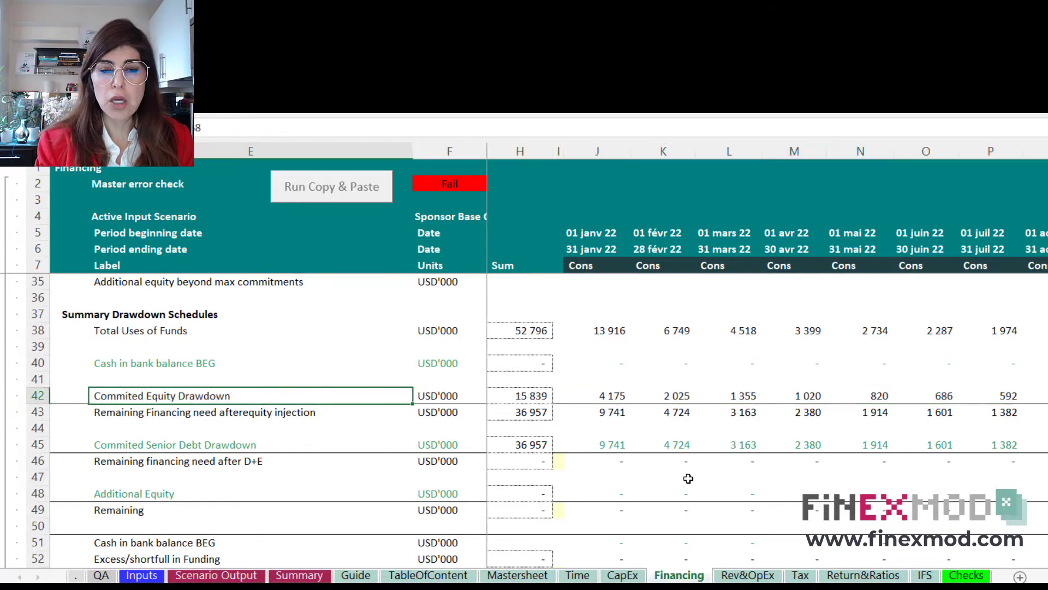
pyautogui.click(611, 399)
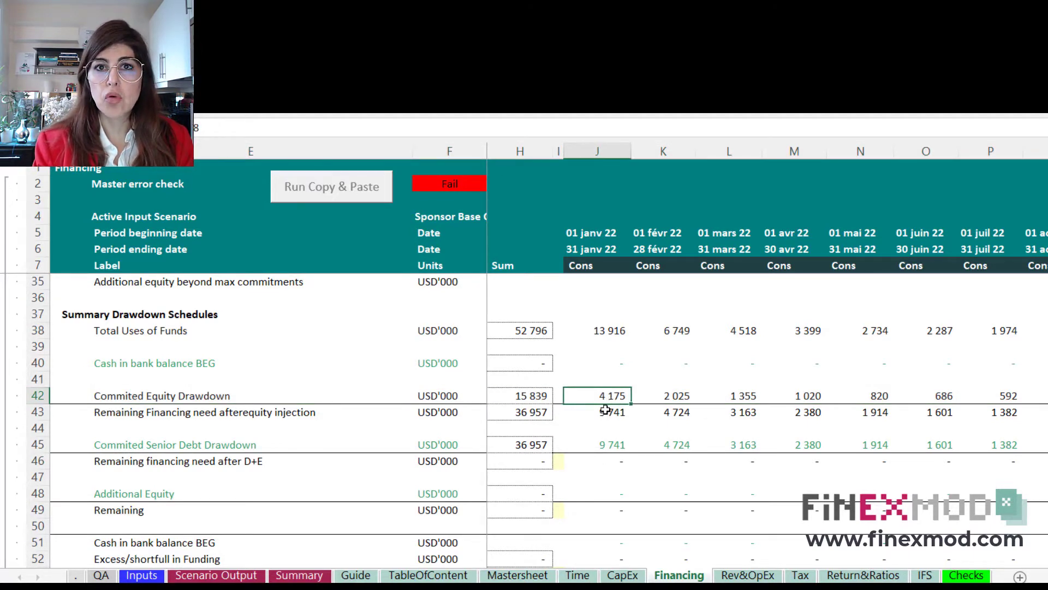
# Step: Check the January 2022 funding column and its Periodic Gearing formula
pyautogui.click(596, 152)
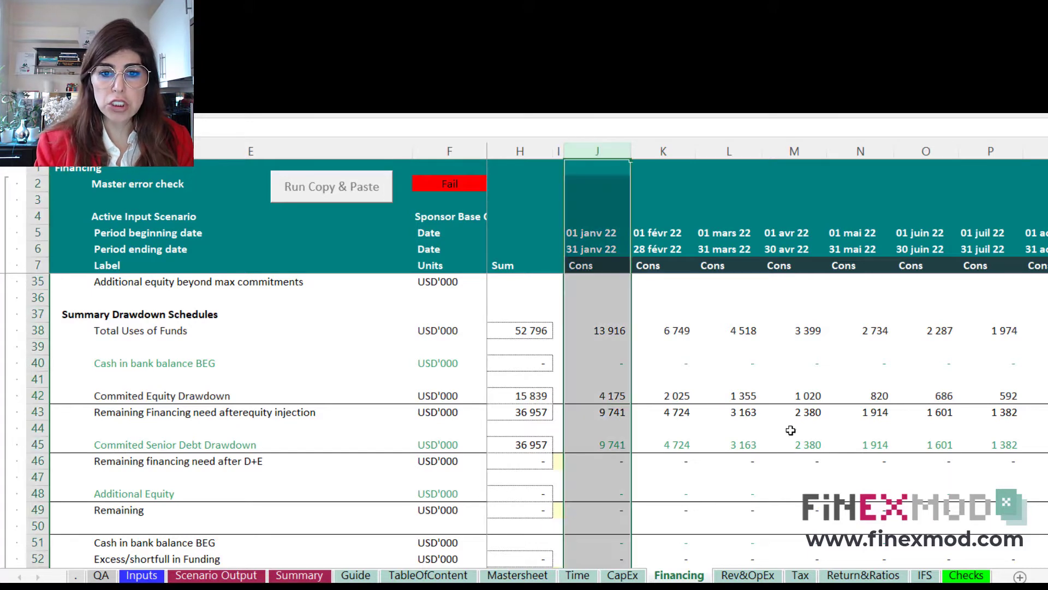
pyautogui.scroll(-3, 669, 453)
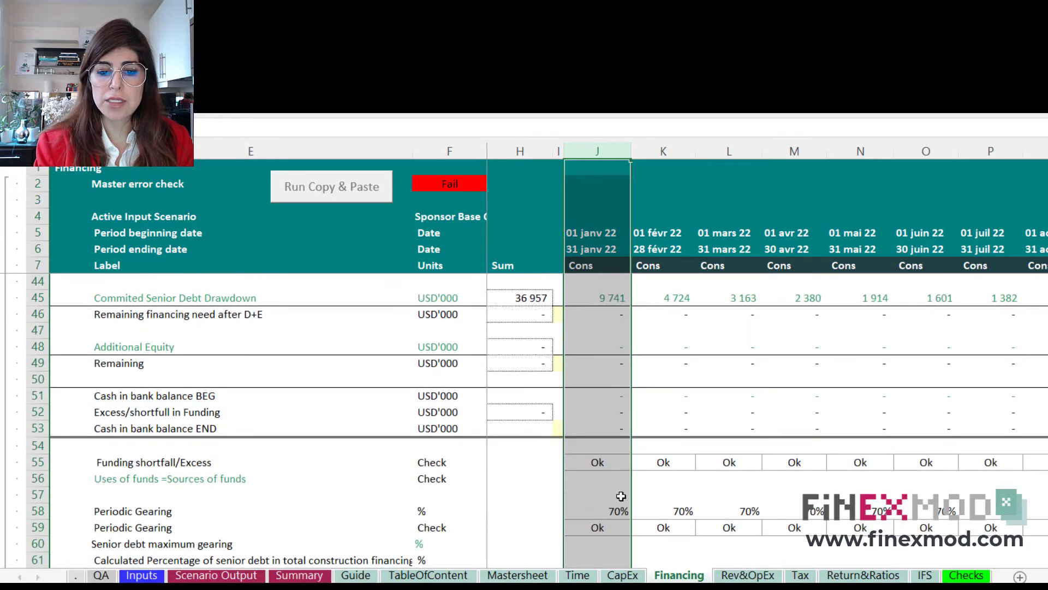
pyautogui.click(614, 510)
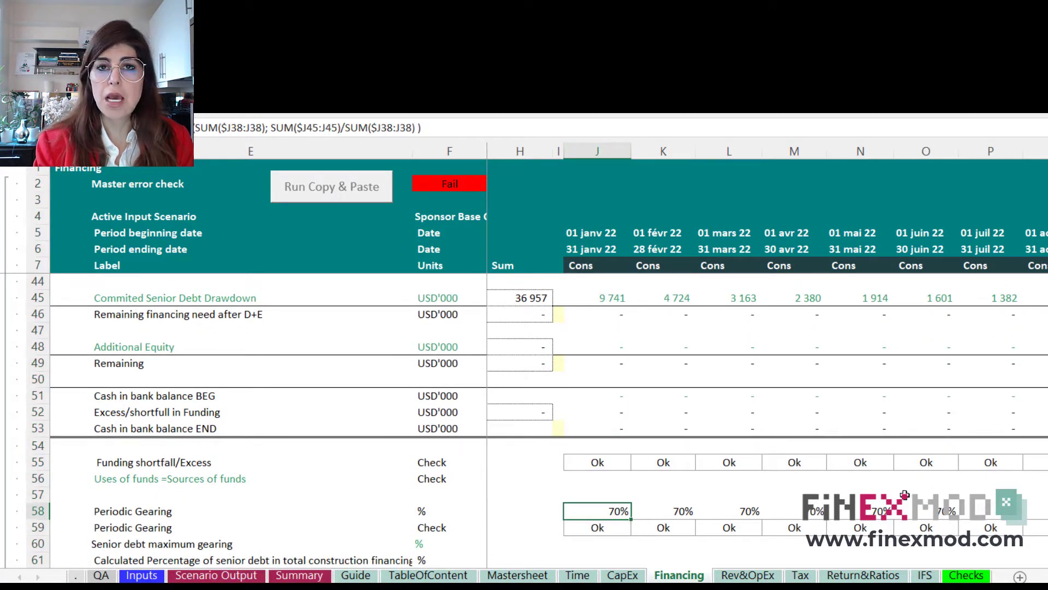
pyautogui.scroll(2, 905, 494)
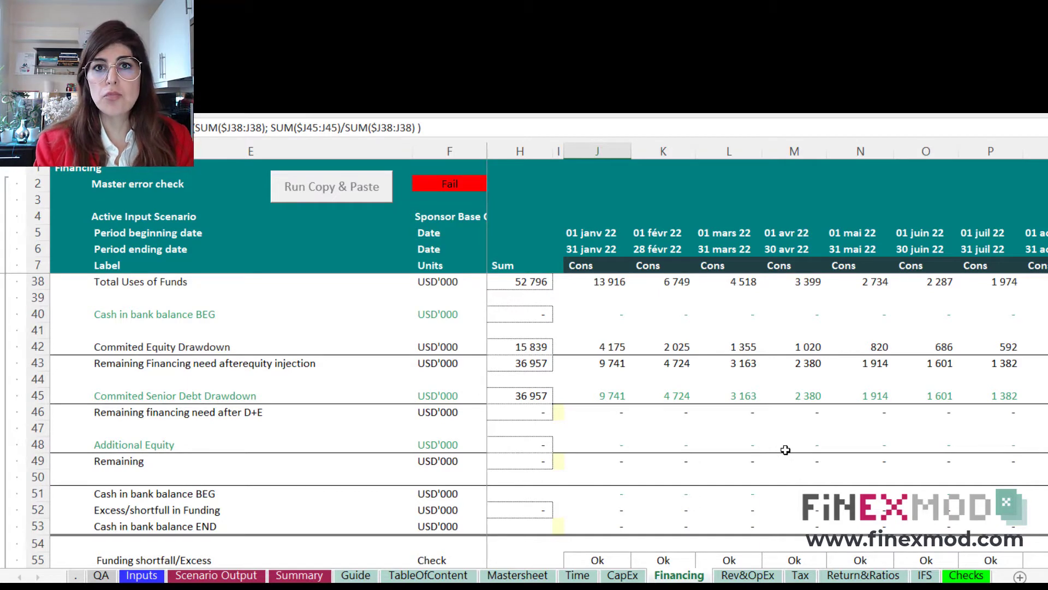
# Step: Examine the monthly Commited Senior Debt Drawdown amounts for the first construction months of 2022
pyautogui.click(608, 398)
pyautogui.scroll(1, 654, 420)
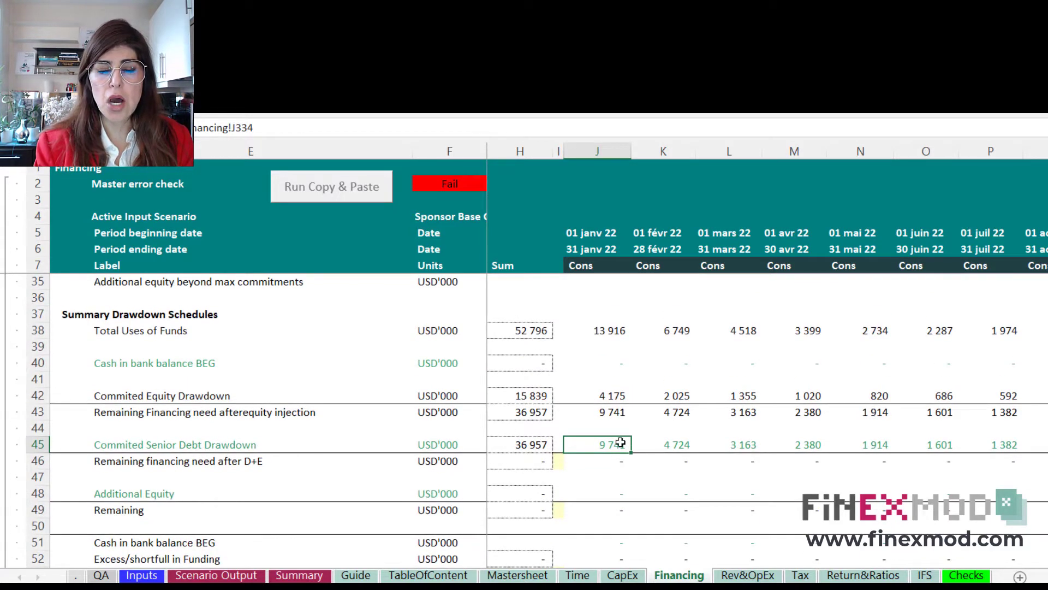
pyautogui.moveTo(621, 443); pyautogui.dragTo(842, 442)
pyautogui.click(782, 441)
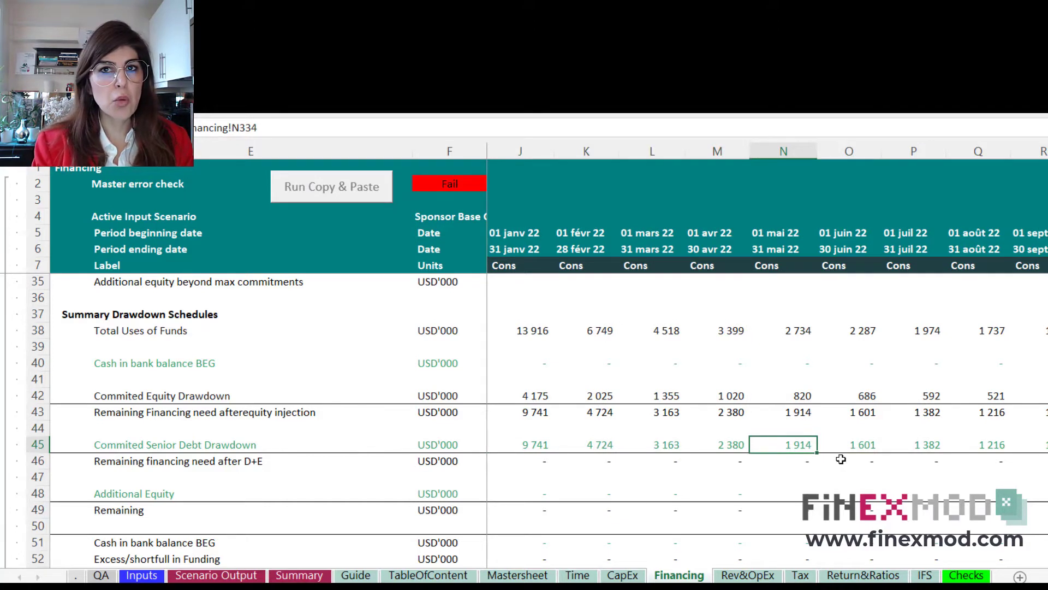
pyautogui.click(866, 448)
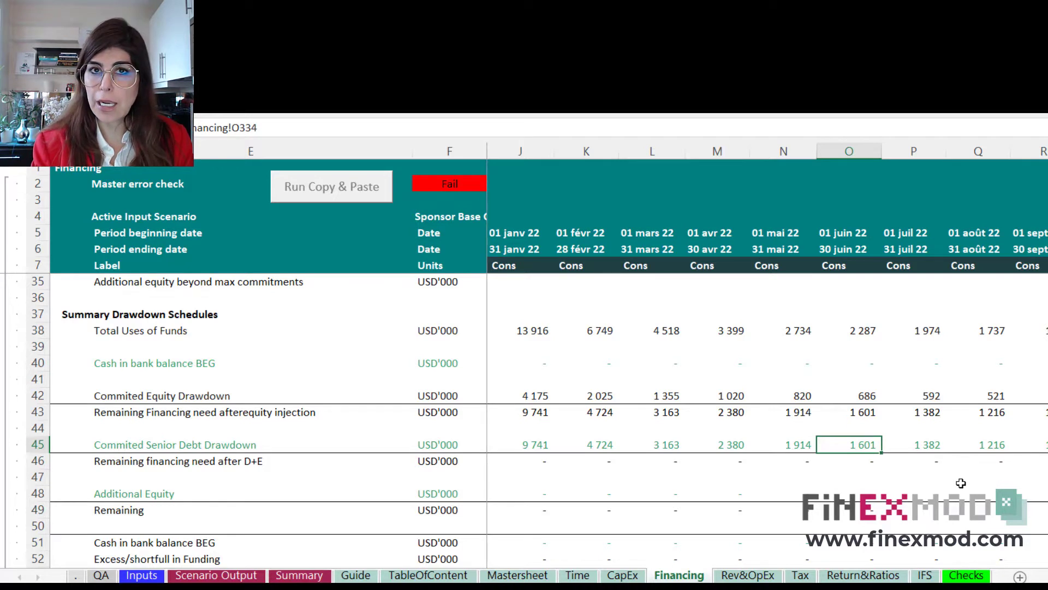
pyautogui.click(794, 447)
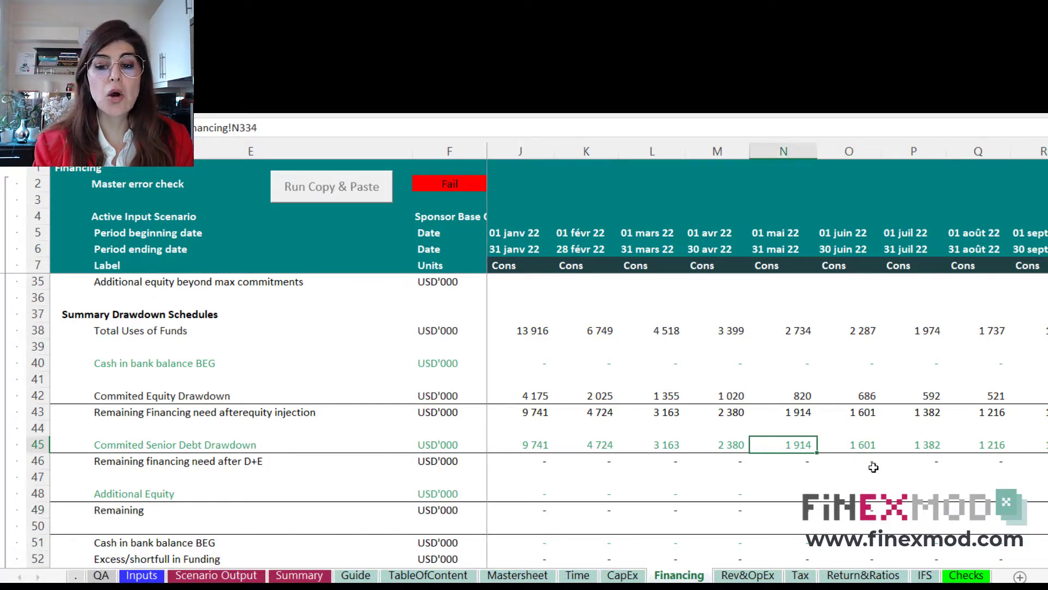
pyautogui.click(931, 443)
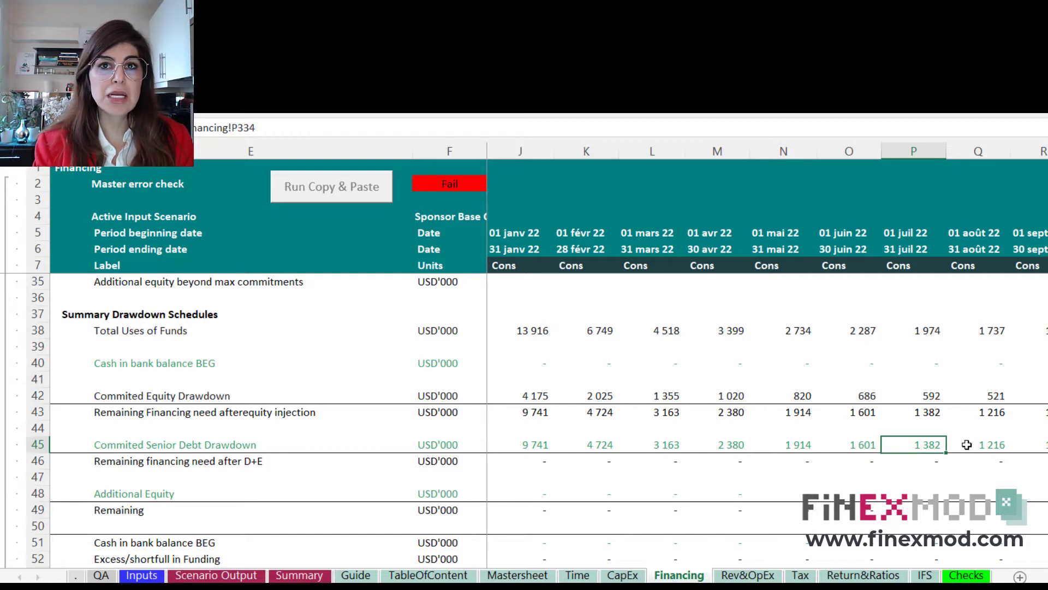
pyautogui.click(771, 446)
pyautogui.click(641, 446)
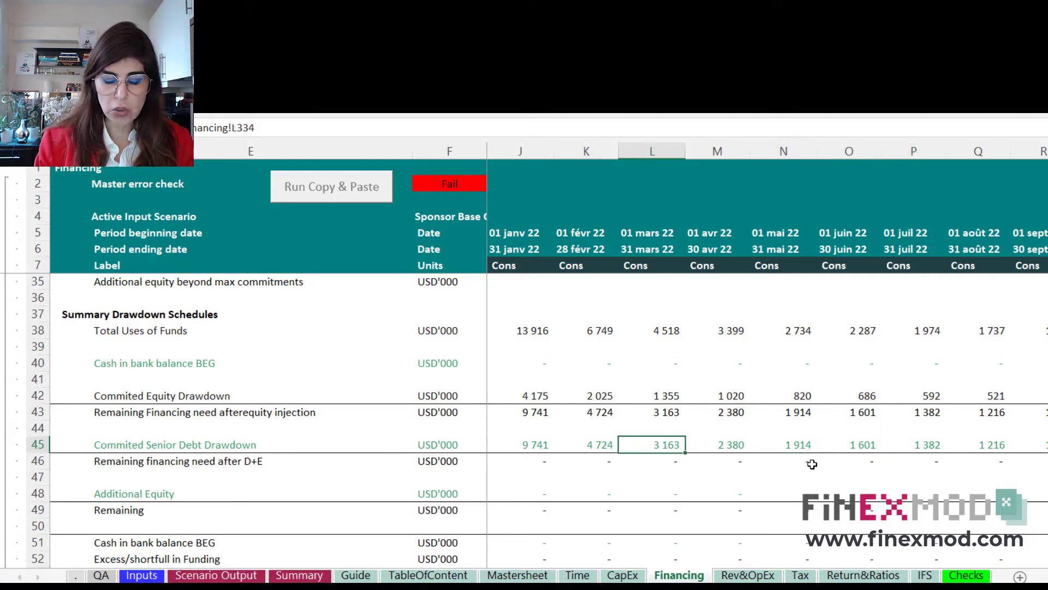
# Step: Trace the Commited Senior Debt Drawdown row through the construction months and back to its label
pyautogui.press('Right')
pyautogui.press('Right')
pyautogui.press('Right')
pyautogui.press('Right')
pyautogui.press('Right')
pyautogui.press('Right')
pyautogui.press('Right')
pyautogui.press('Right')
pyautogui.press('Right')
pyautogui.press('Right')
pyautogui.press('Right')
pyautogui.press('Right')
pyautogui.press('Right')
pyautogui.press('Right')
pyautogui.press('Right')
pyautogui.press('Right')
pyautogui.press('Right')
pyautogui.press('Right')
pyautogui.press('Right')
pyautogui.press('Right')
pyautogui.press('Right')
pyautogui.press('Right')
pyautogui.press('Left')
pyautogui.press('Left')
pyautogui.press('Left')
pyautogui.press('Left')
pyautogui.press('Left')
pyautogui.press('Left')
pyautogui.press('Left')
pyautogui.press('Left')
pyautogui.press('Left')
pyautogui.press('Left')
pyautogui.press('Left')
pyautogui.press('Left')
pyautogui.press('Left')
pyautogui.press('Left')
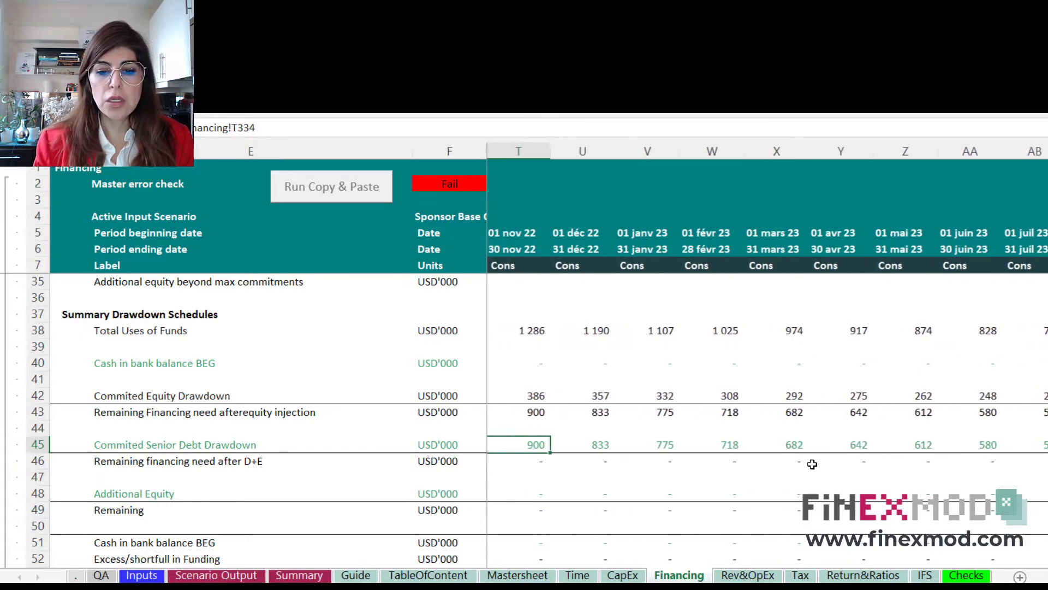
pyautogui.press('Right')
pyautogui.press('Right')
pyautogui.press('Right')
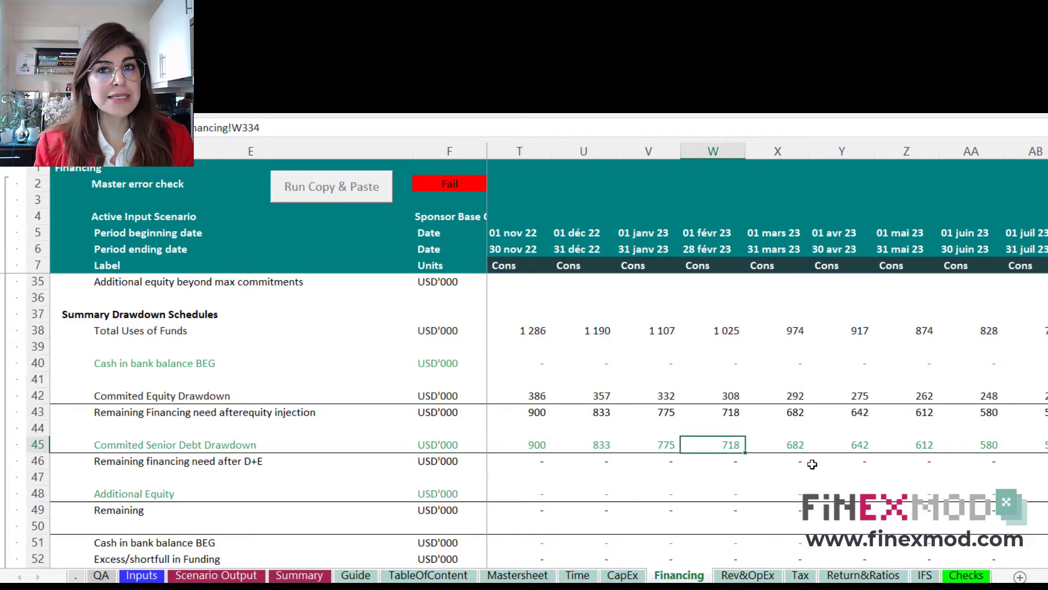
pyautogui.press('Left')
pyautogui.press('Left')
pyautogui.press('Left')
pyautogui.press('Left')
pyautogui.press('Left')
pyautogui.press('Left')
pyautogui.press('Left')
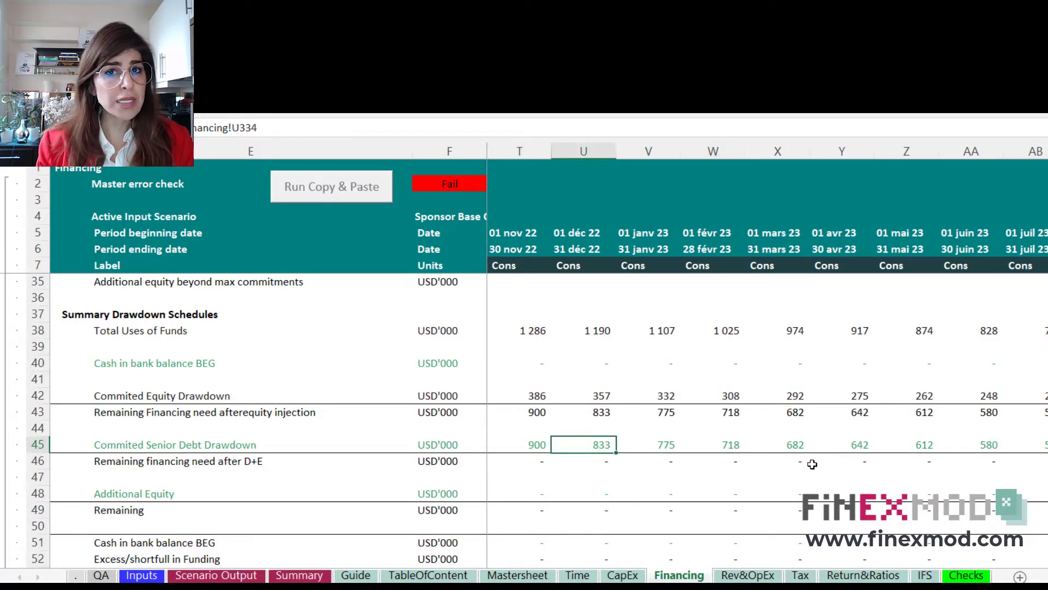
pyautogui.press('Left')
pyautogui.press('Left')
pyautogui.press('Left')
pyautogui.press('Left')
pyautogui.press('Left')
pyautogui.press('Left')
pyautogui.press('Left')
pyautogui.press('Left')
pyautogui.press('Left')
pyautogui.press('Left')
pyautogui.press('Left')
pyautogui.press('Left')
pyautogui.press('Left')
pyautogui.press('Left')
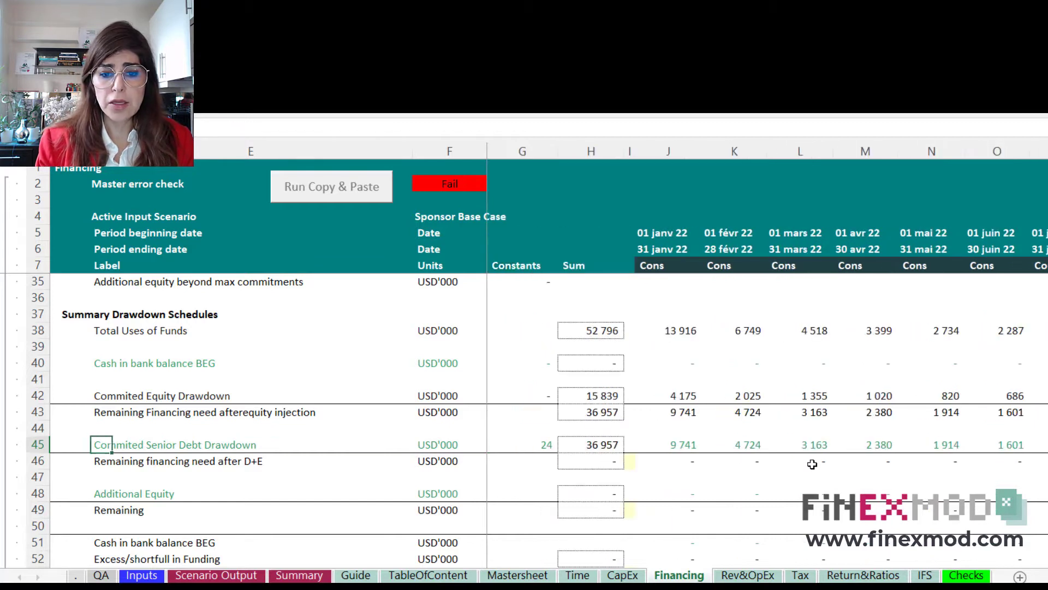
# Step: Inspect the COUNTIF formula in G45 that counts the non-zero senior debt drawdowns, leaving it unedited
pyautogui.press('Right')
pyautogui.press('Right')
pyautogui.press('Right')
pyautogui.press('Right')
pyautogui.press('Right')
pyautogui.press('Right')
pyautogui.press('Right')
pyautogui.press('Right')
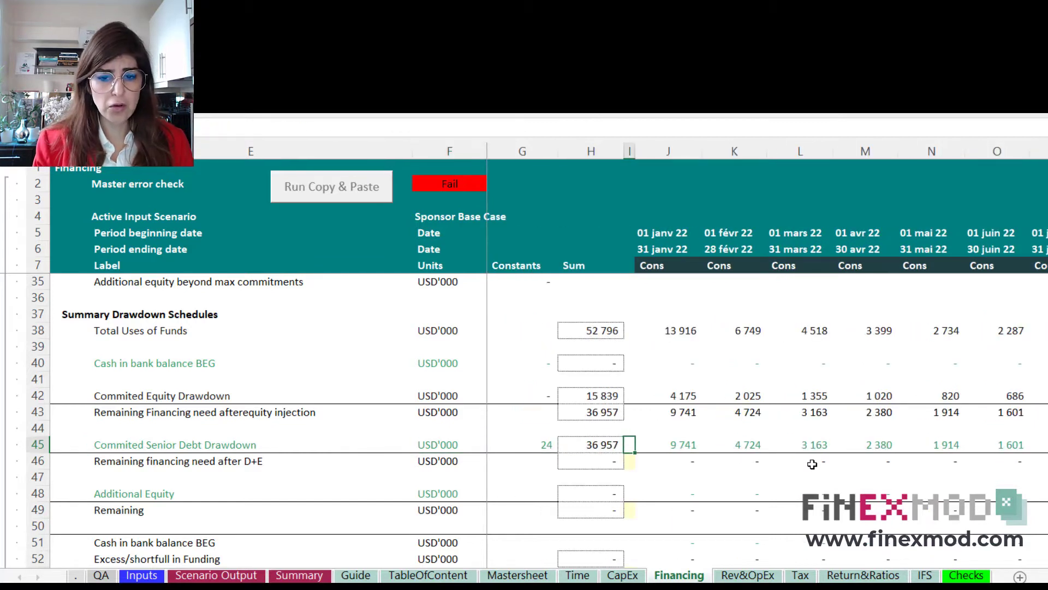
pyautogui.press('Left')
pyautogui.press('Left')
pyautogui.press('Left')
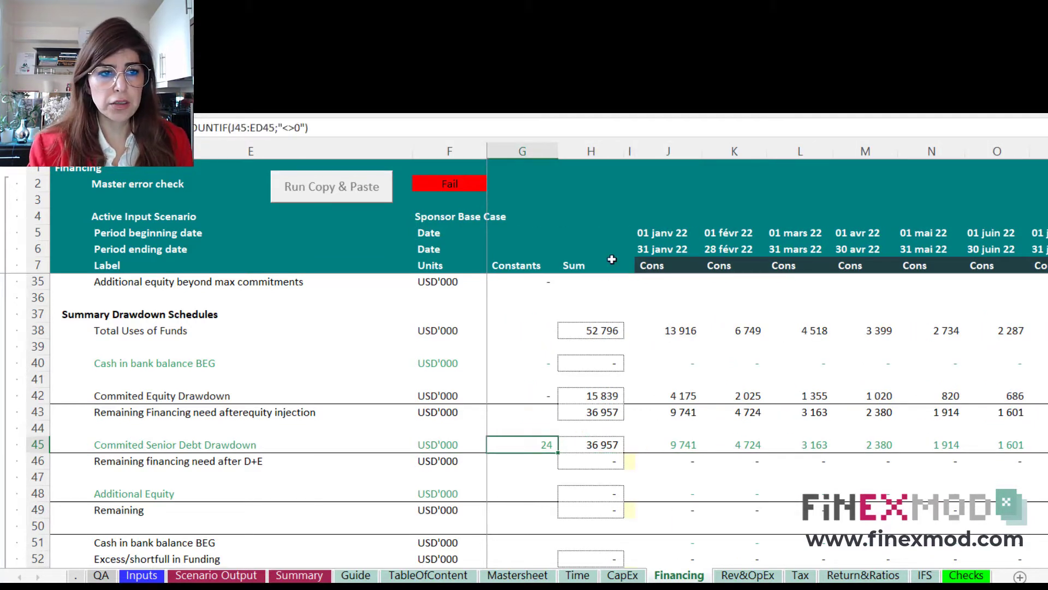
pyautogui.click(344, 124)
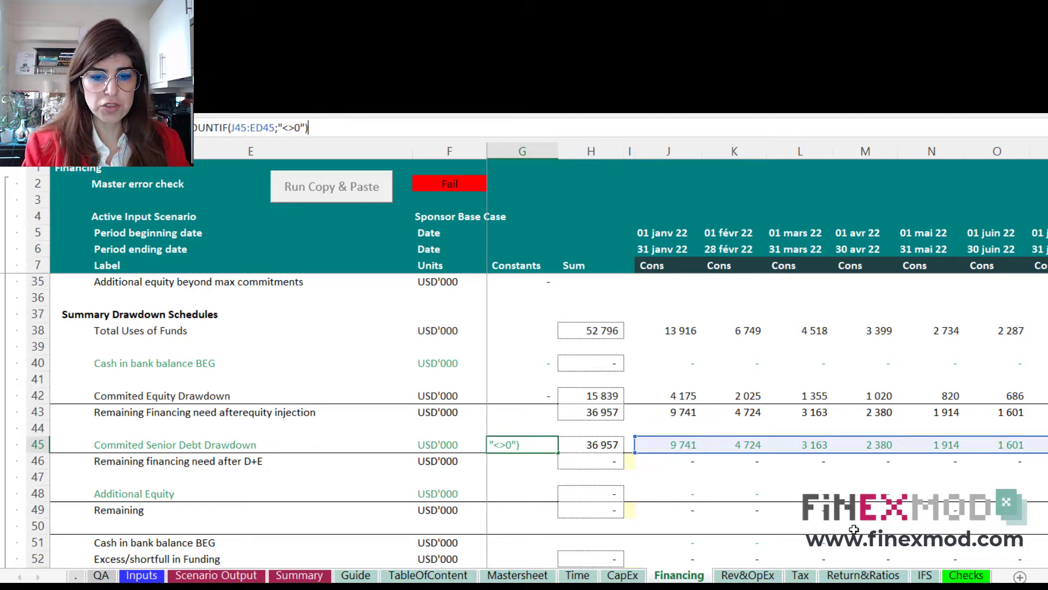
pyautogui.press('Escape')
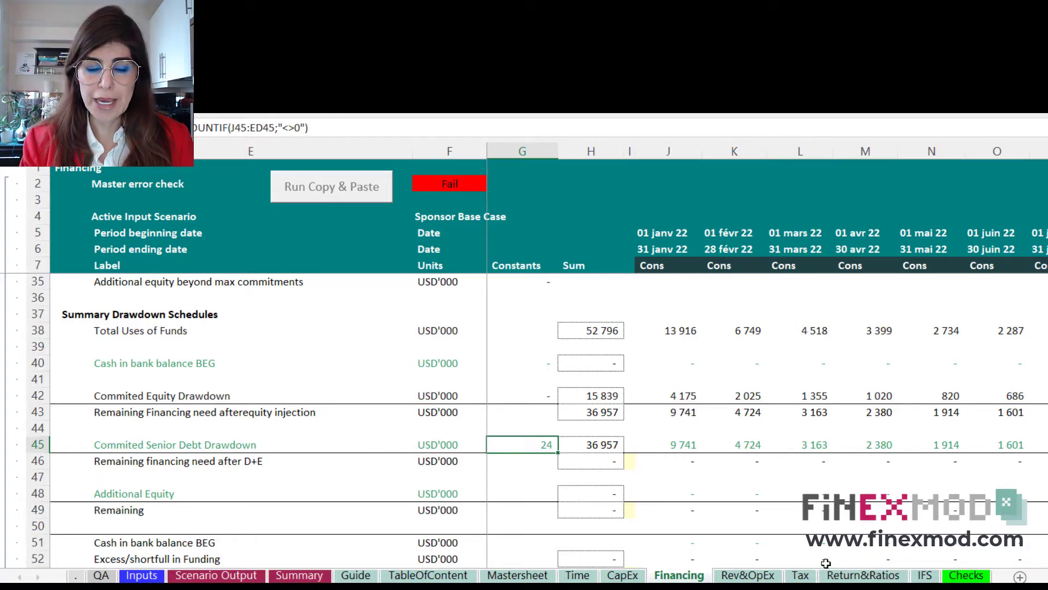
# Step: On the Inputs sheet, set the periodicity of debt drawdown in J69 to 3 months
pyautogui.click(152, 576)
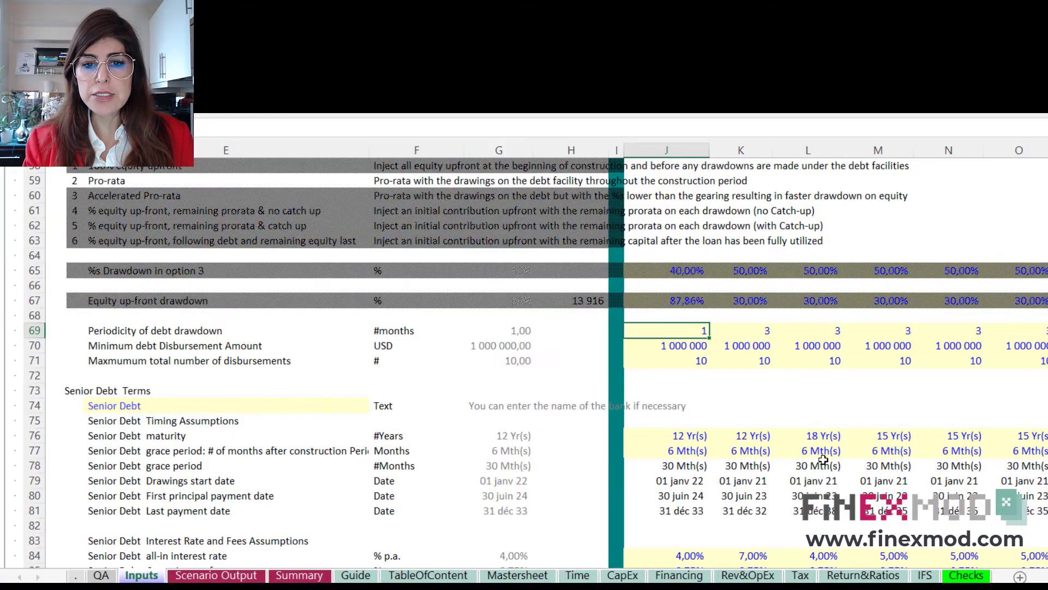
pyautogui.scroll(1, 147, 366)
pyautogui.moveTo(35, 376); pyautogui.dragTo(36, 406)
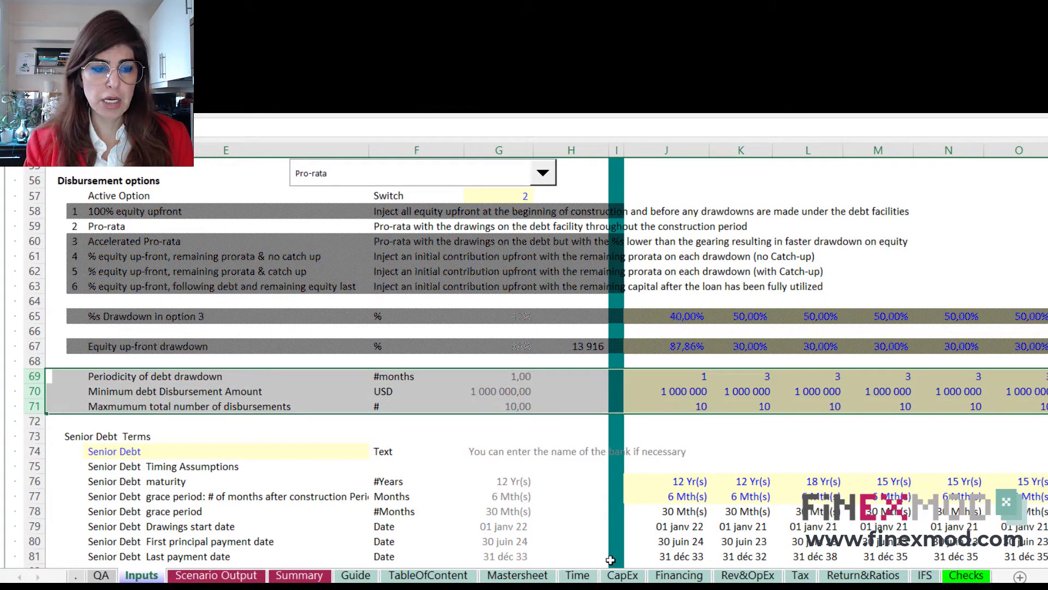
pyautogui.click(159, 377)
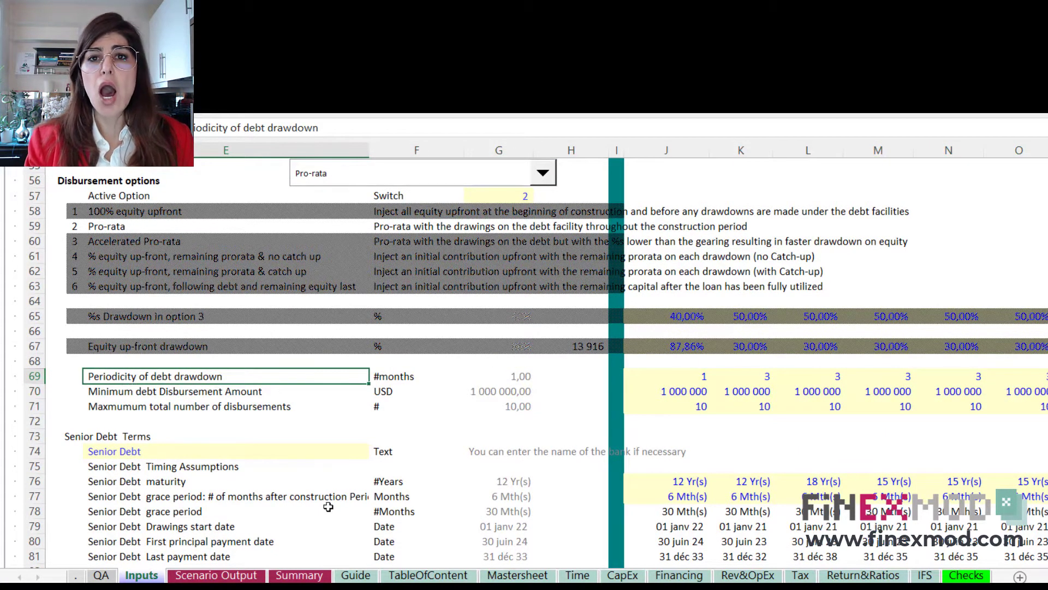
pyautogui.click(682, 374)
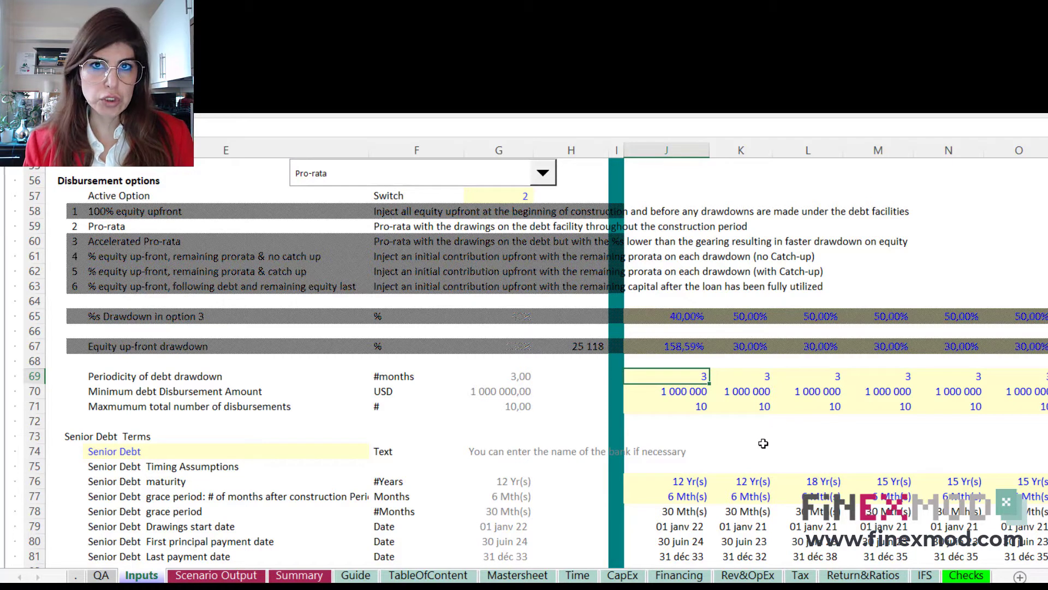
# Step: Review the Minimum debt Disbursement Amount and the maximum total number of disbursements in rows 70 and 71 of the Inputs sheet
pyautogui.click(216, 394)
pyautogui.click(704, 393)
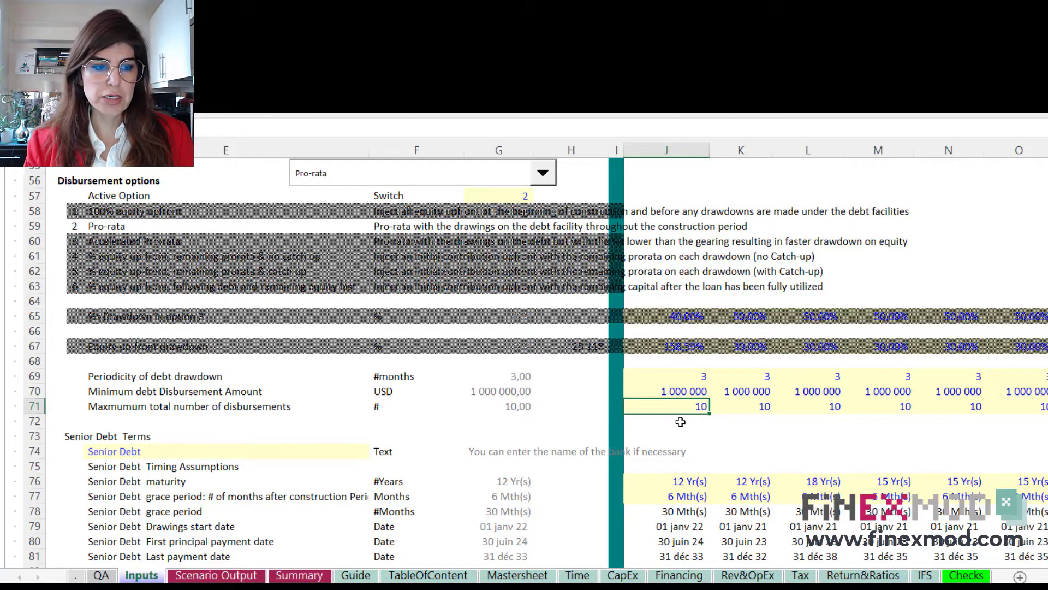
pyautogui.click(317, 396)
pyautogui.click(665, 393)
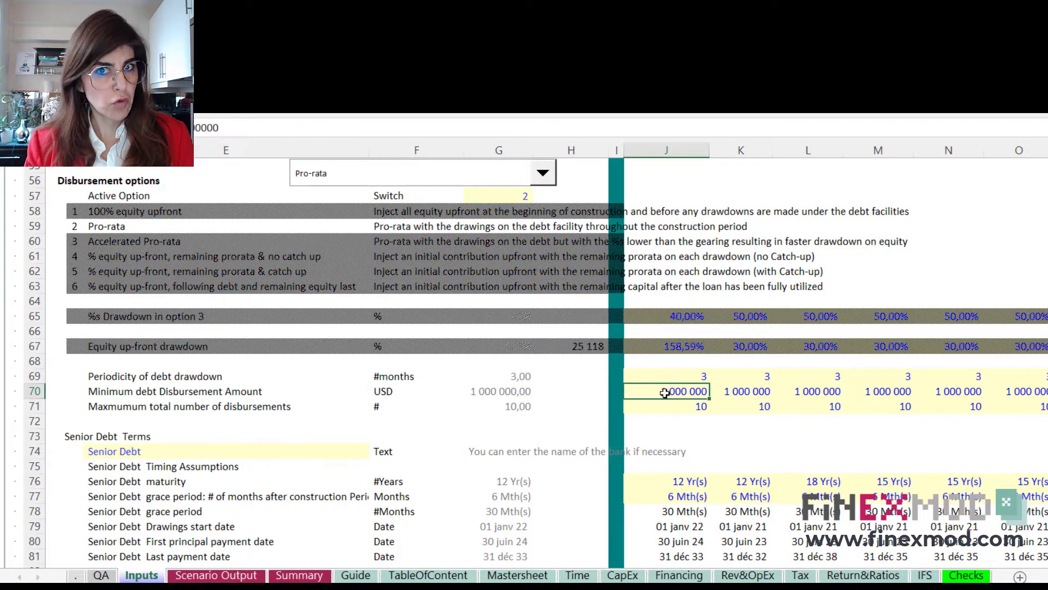
pyautogui.click(113, 407)
pyautogui.click(683, 403)
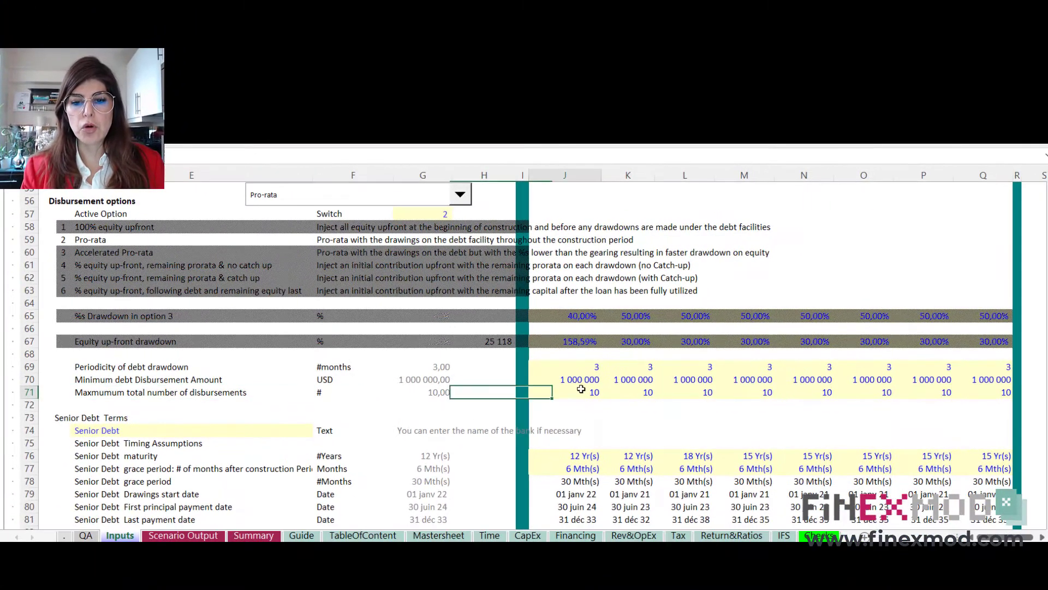
pyautogui.click(149, 394)
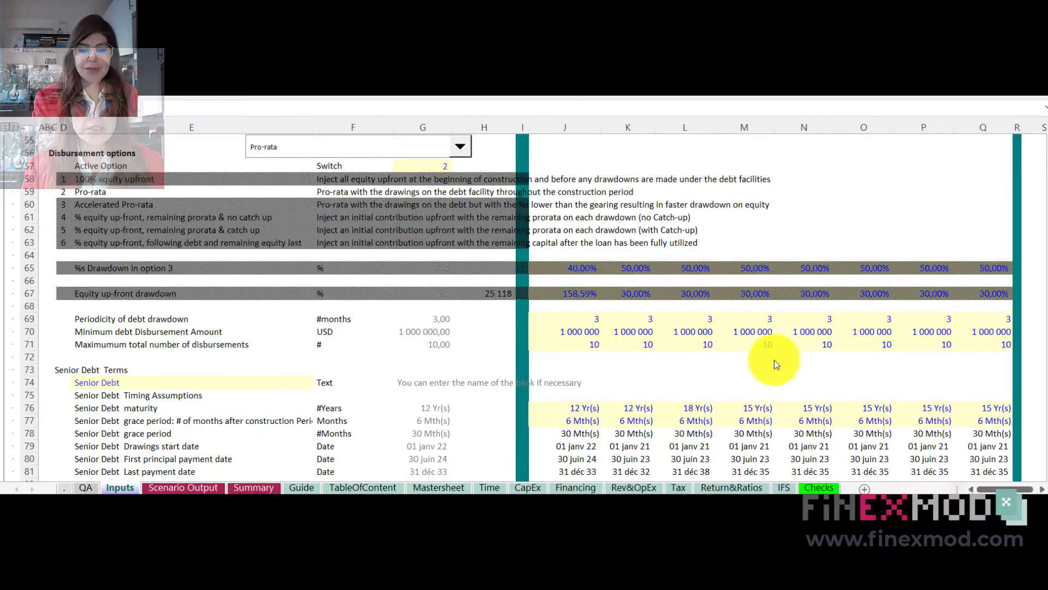
# Step: On the Financing sheet, inspect the Periodicity of debt drawdown flag formulas in row 13 and the periodicity in G11
pyautogui.click(576, 488)
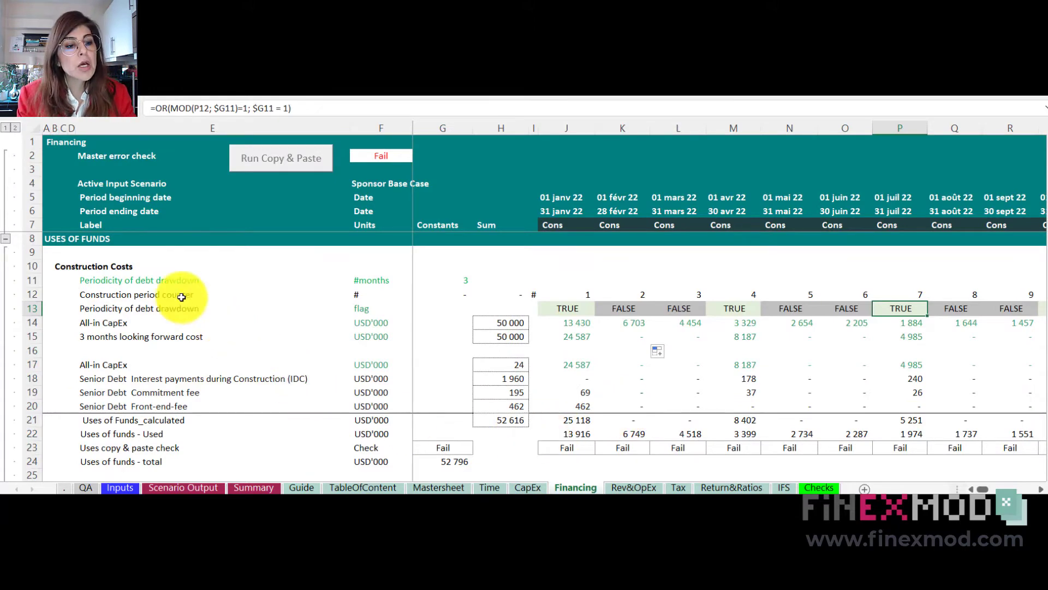
pyautogui.click(32, 308)
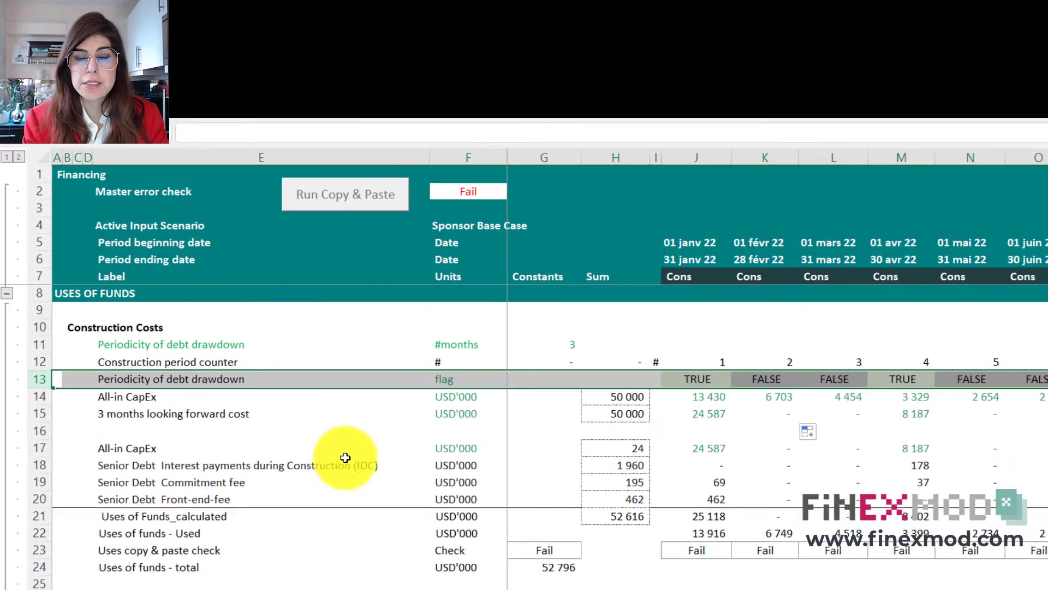
pyautogui.click(668, 391)
pyautogui.click(709, 380)
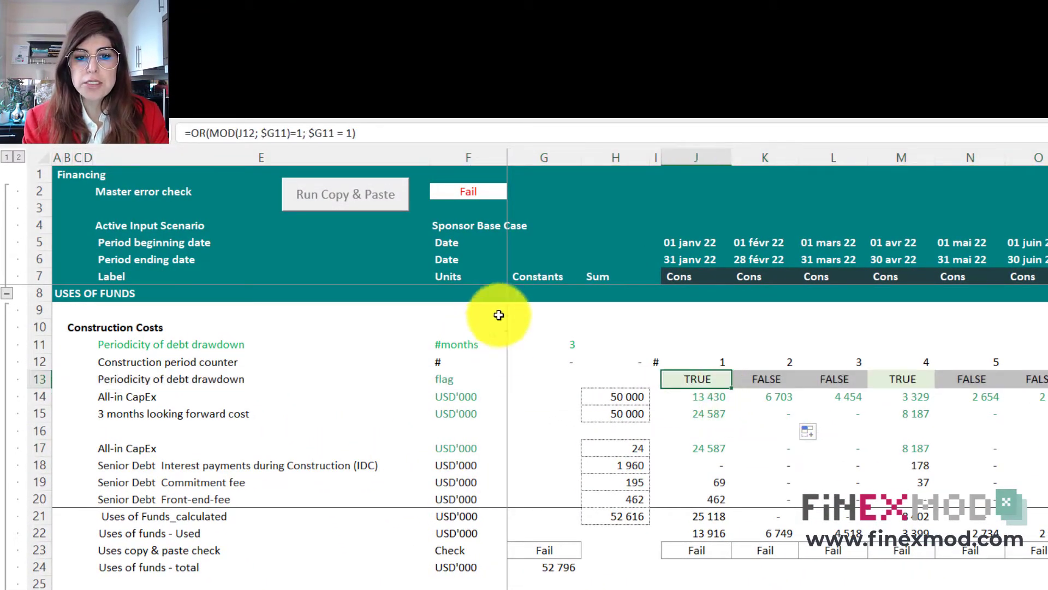
pyautogui.click(570, 345)
pyautogui.click(707, 382)
pyautogui.click(912, 380)
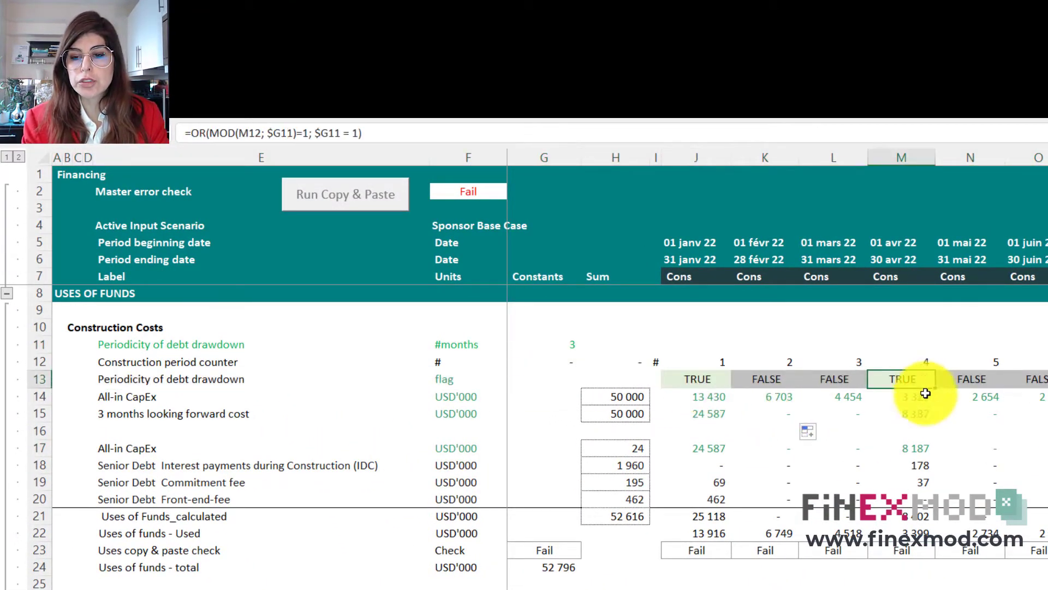
# Step: Compare the drawdown flags for January and April 2022 in J13 and M13, and look along the following construction months
pyautogui.click(707, 379)
pyautogui.click(917, 382)
pyautogui.click(707, 381)
pyautogui.click(909, 378)
pyautogui.click(709, 379)
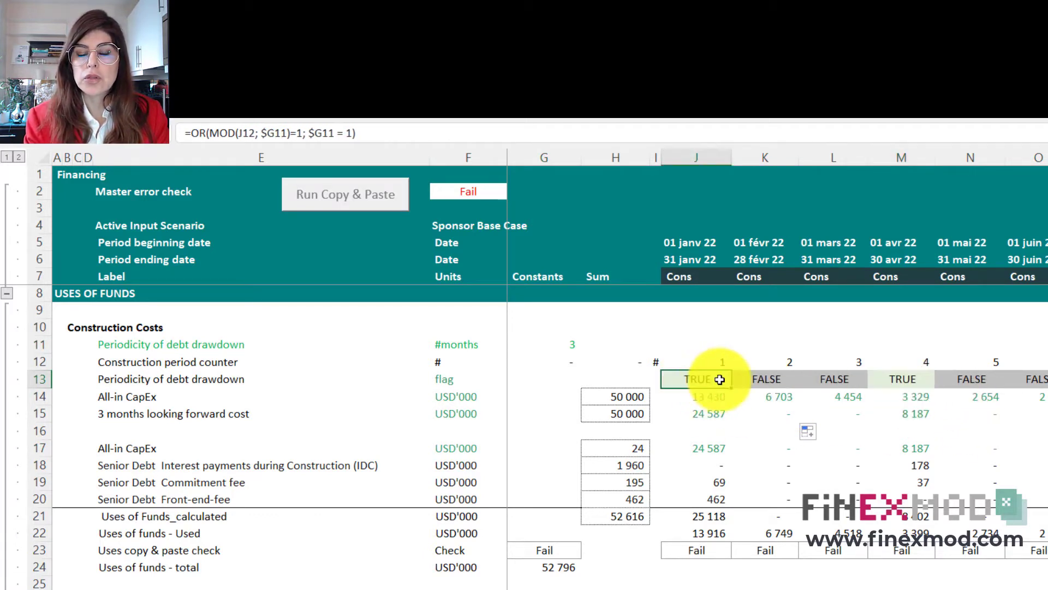
pyautogui.click(913, 381)
pyautogui.click(711, 377)
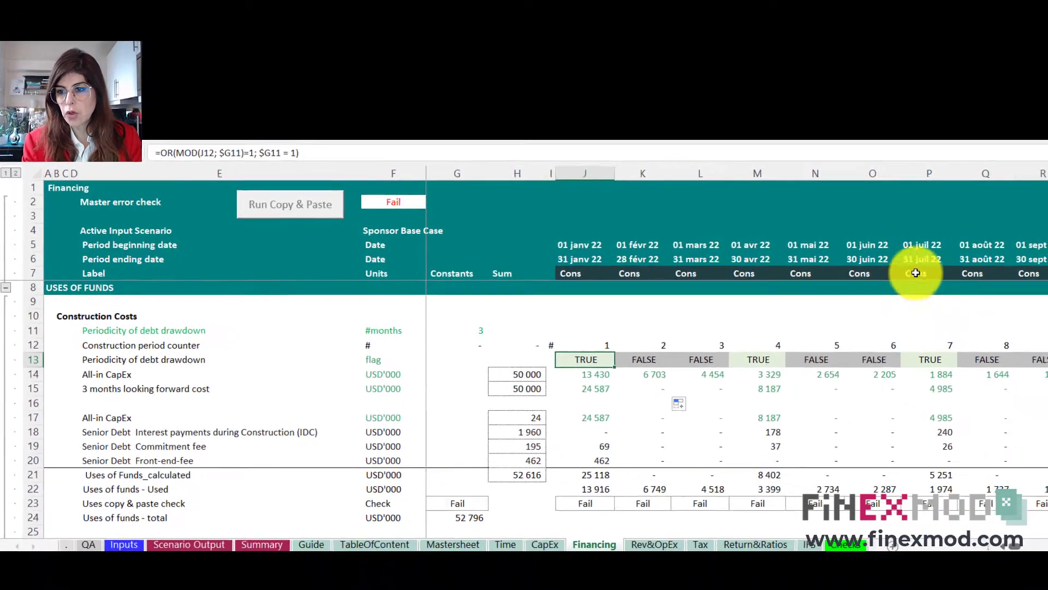
pyautogui.click(1040, 538)
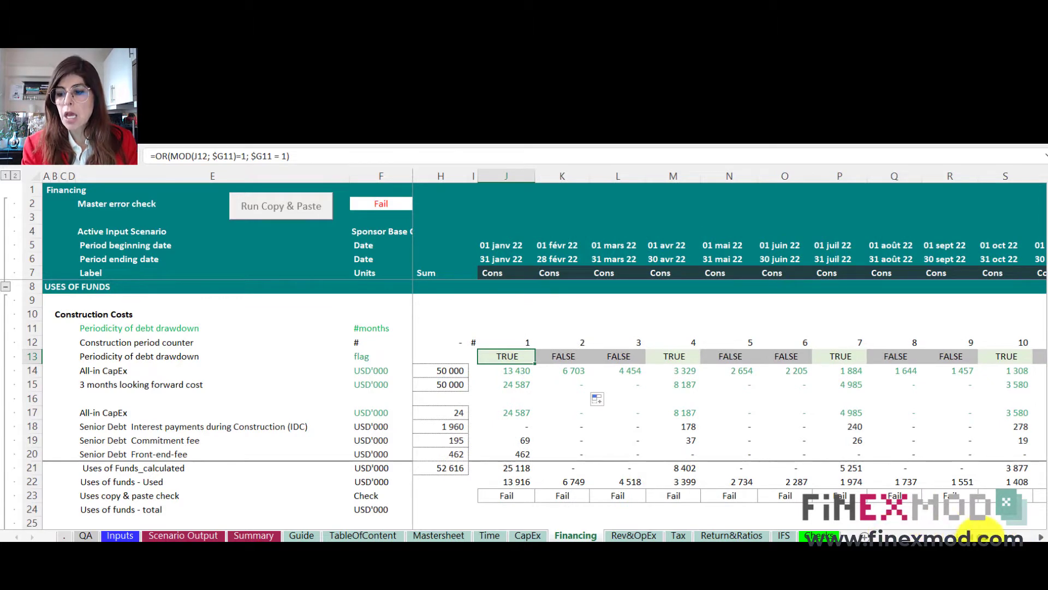
pyautogui.click(971, 538)
# Step: Try a debt drawdown periodicity of 6 months in G11, check the flags in J13 and P13, and undo the change
pyautogui.click(443, 327)
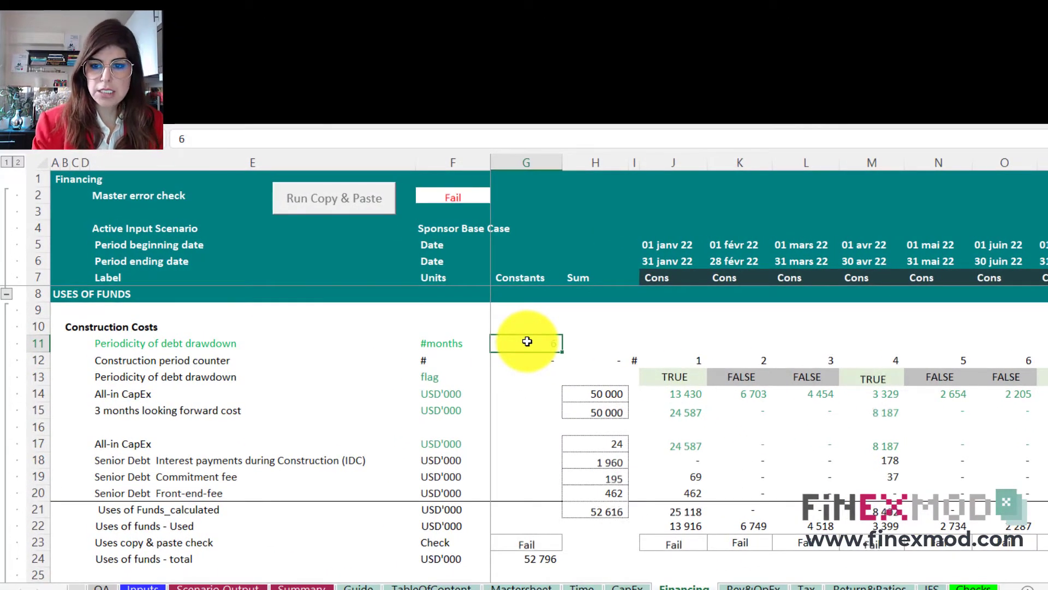
pyautogui.click(682, 375)
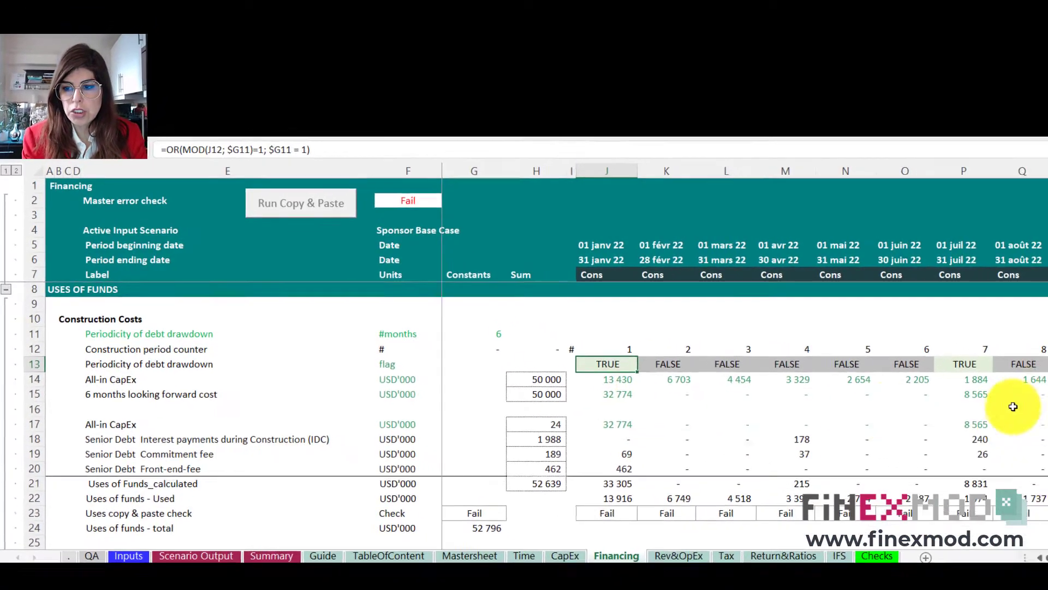
pyautogui.click(974, 364)
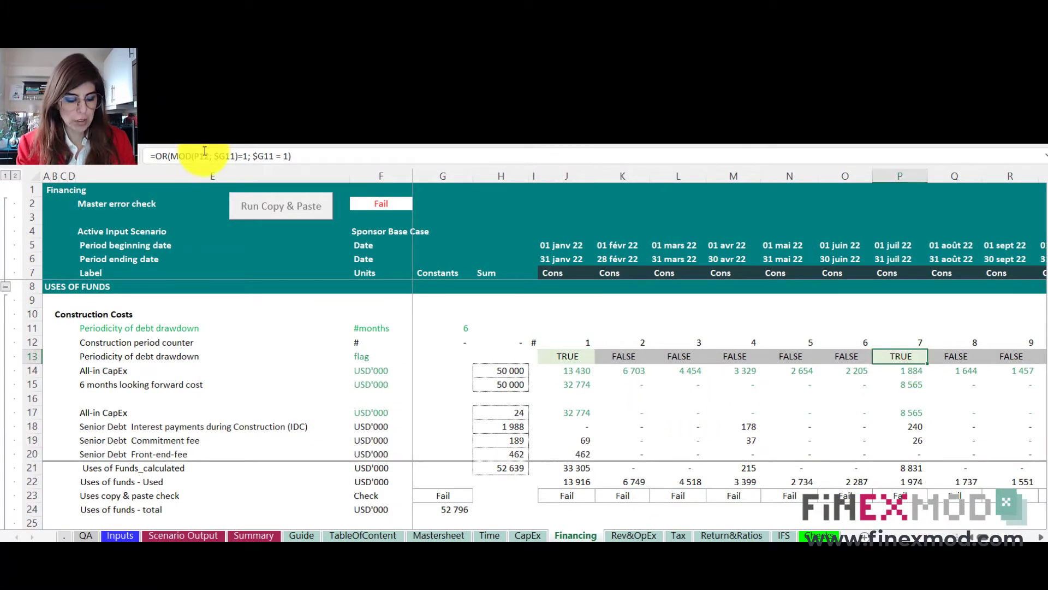
pyautogui.hotkey('ctrl', 'z')
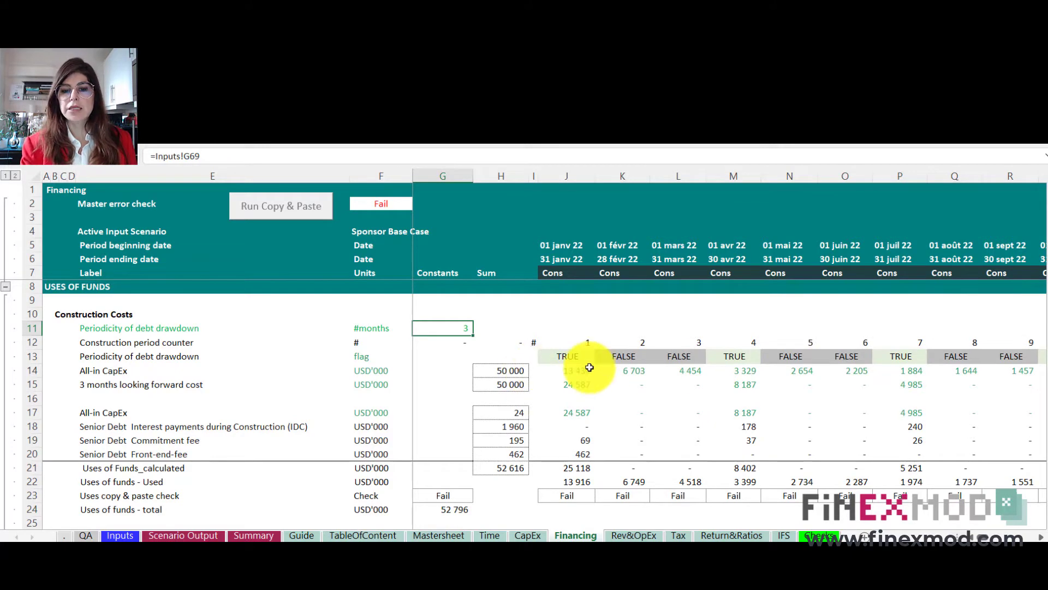
# Step: Reduce the flag formula in J13 to =(MOD(J12; $G11)) and copy it across through Q13
pyautogui.click(580, 358)
pyautogui.click(288, 157)
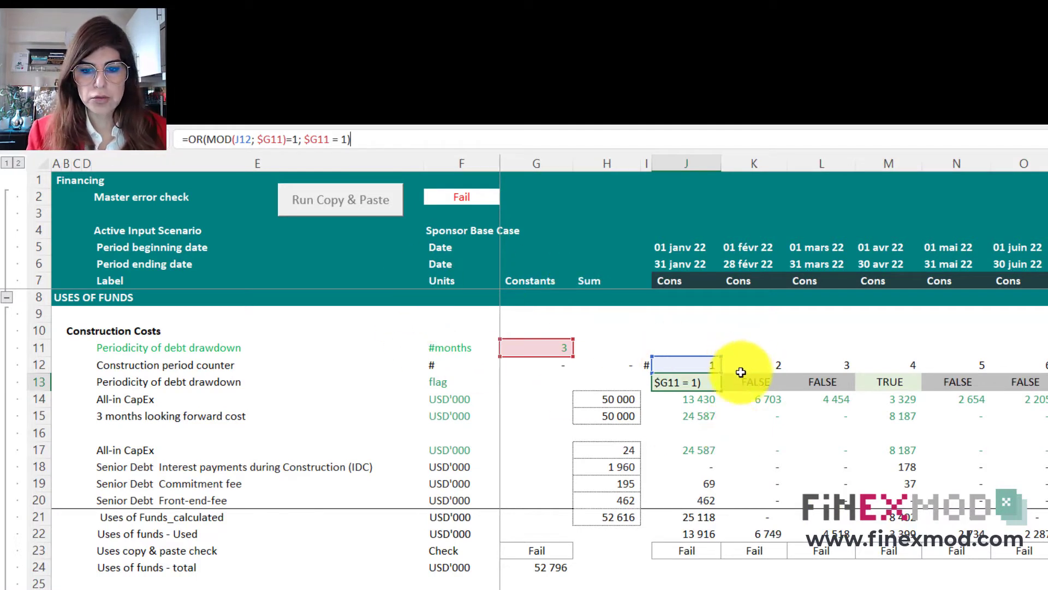
pyautogui.doubleClick(195, 139)
pyautogui.press('Delete')
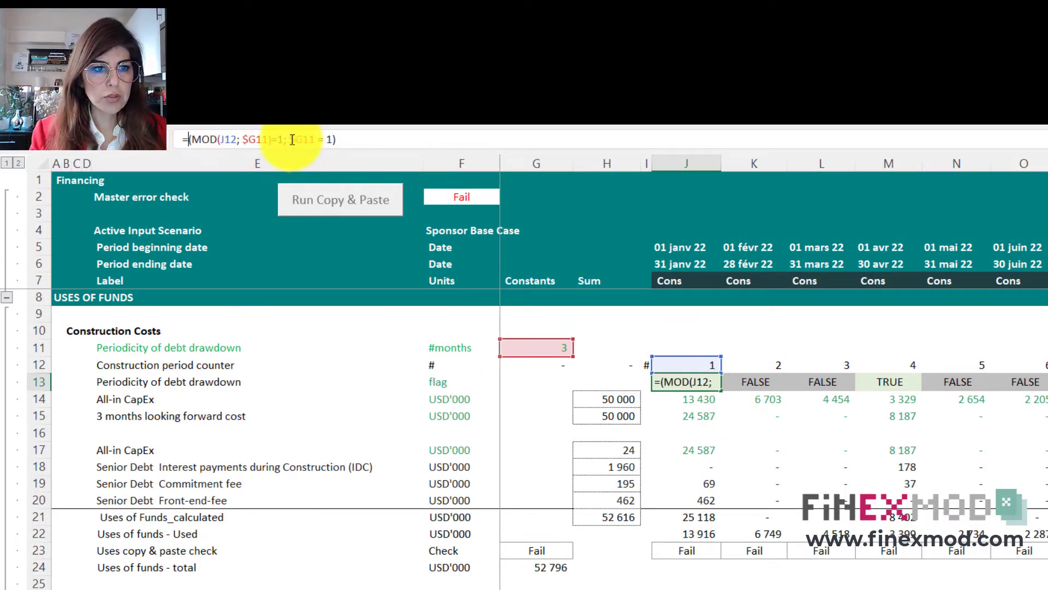
pyautogui.moveTo(276, 138); pyautogui.dragTo(329, 142)
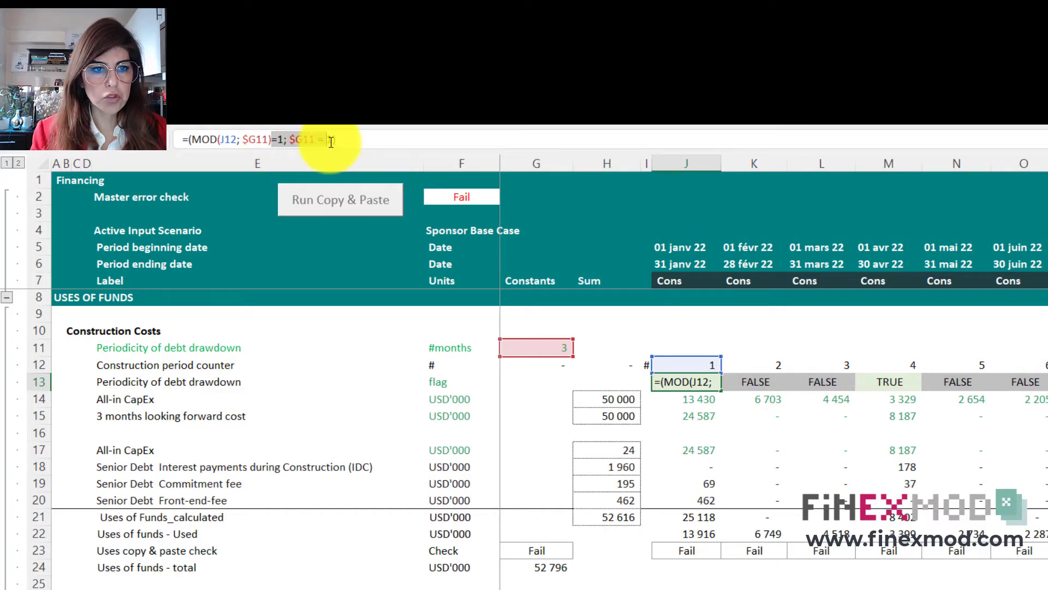
pyautogui.press('Delete')
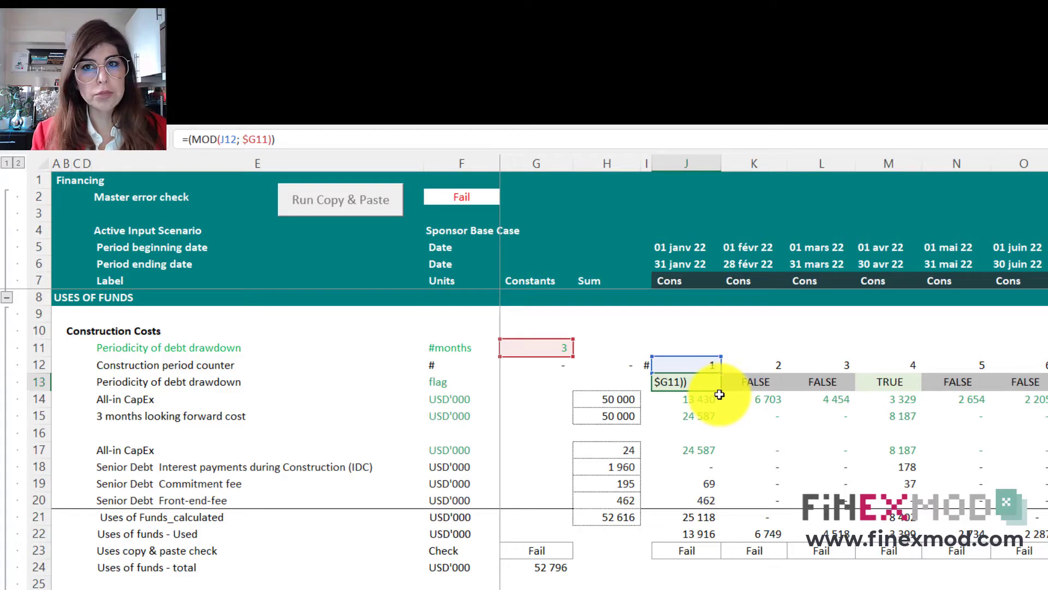
pyautogui.hotkey('ctrl', 'Return')
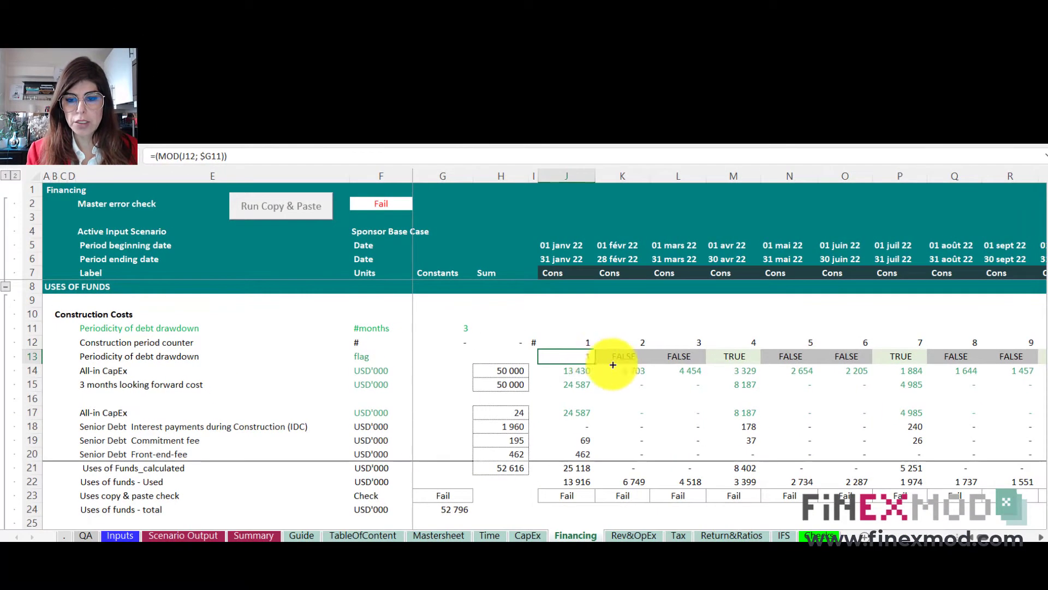
pyautogui.keyDown('shift'); pyautogui.click(959, 360); pyautogui.keyUp('shift')
pyautogui.hotkey('ctrl', 'r')
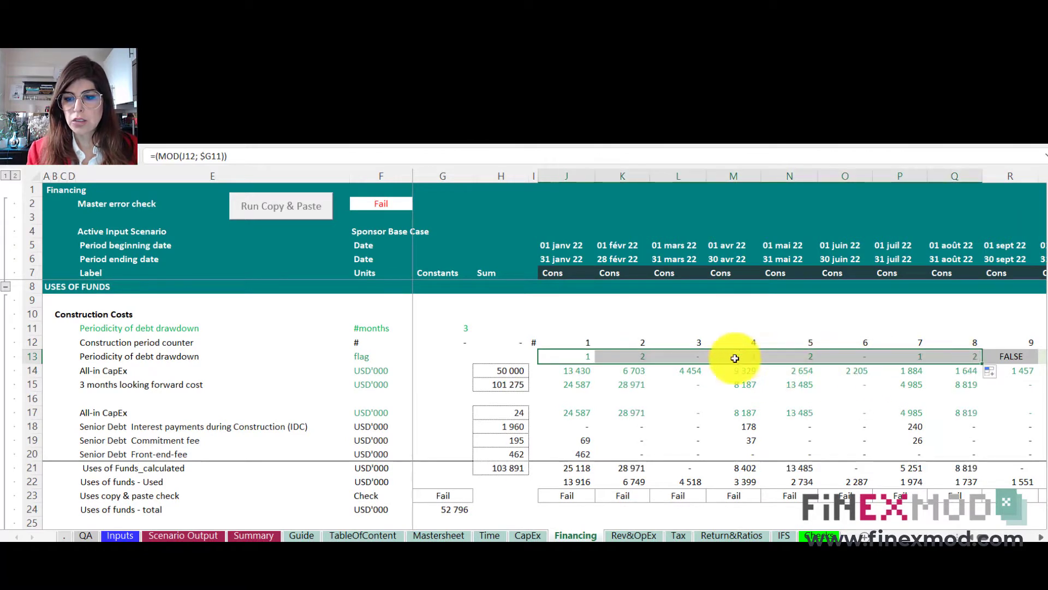
# Step: Examine the MOD remainders in row 13, and restore the original OR flag formula from R13 back to J13
pyautogui.click(642, 356)
pyautogui.click(689, 358)
pyautogui.click(747, 358)
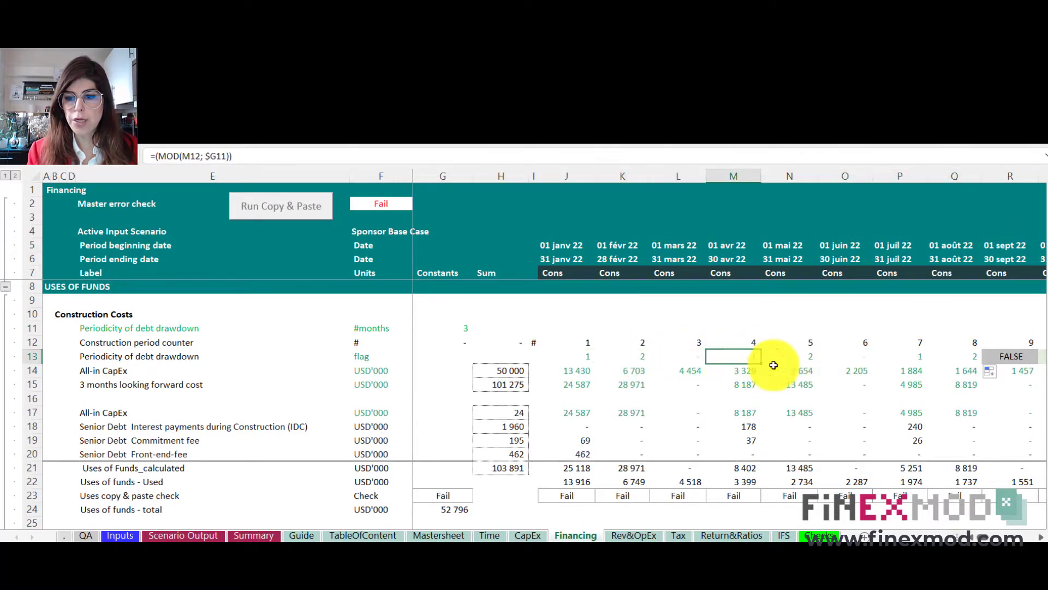
pyautogui.click(573, 356)
pyautogui.click(995, 362)
pyautogui.moveTo(1038, 364); pyautogui.dragTo(564, 358)
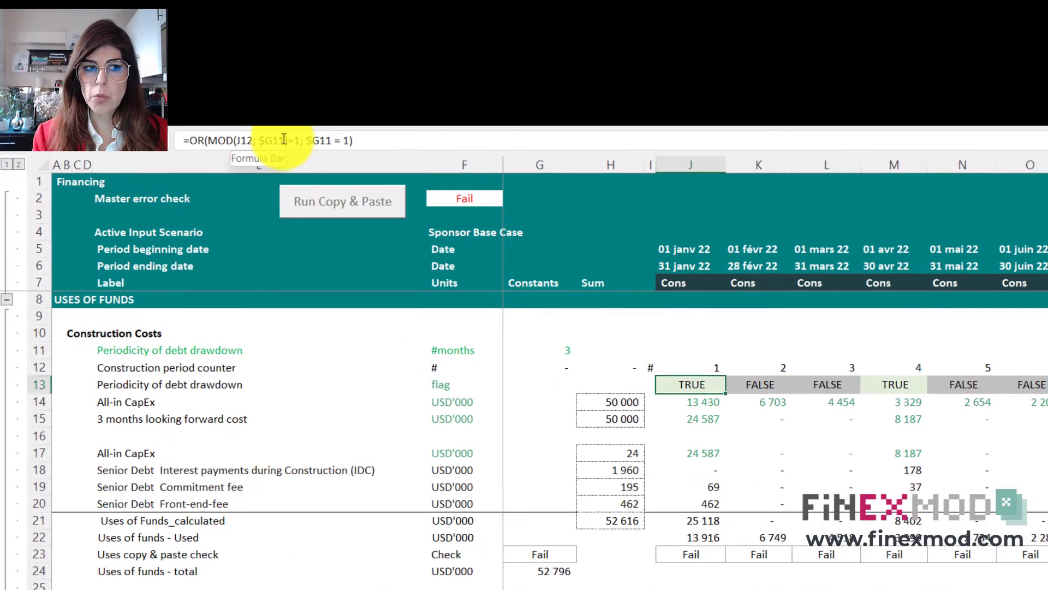
# Step: Inspect the MOD divisor in J13 without editing it, try a periodicity of 1 month in G11, and undo the change
pyautogui.click(283, 140)
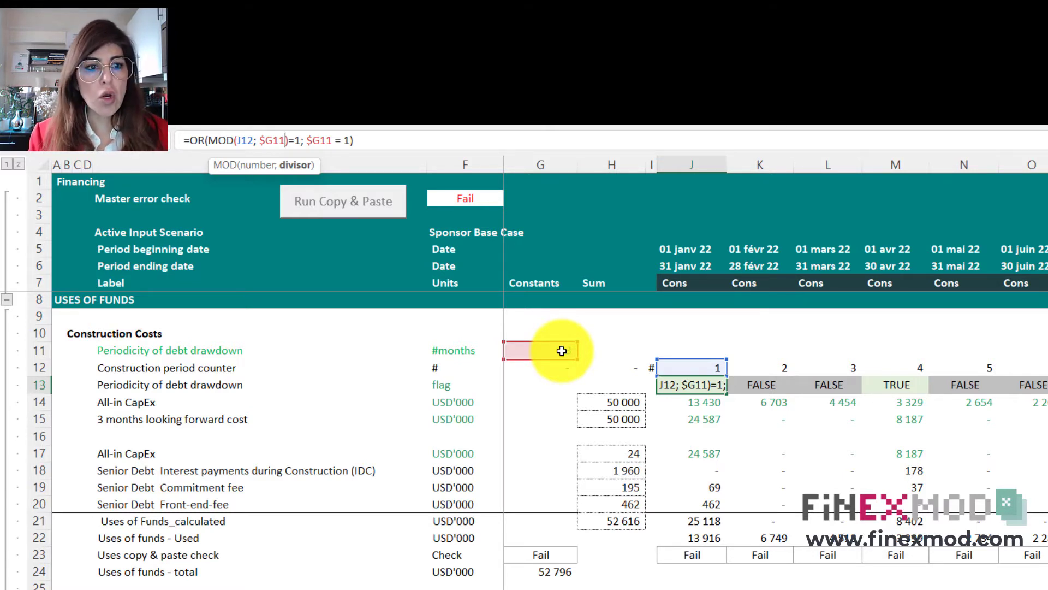
pyautogui.press('Escape')
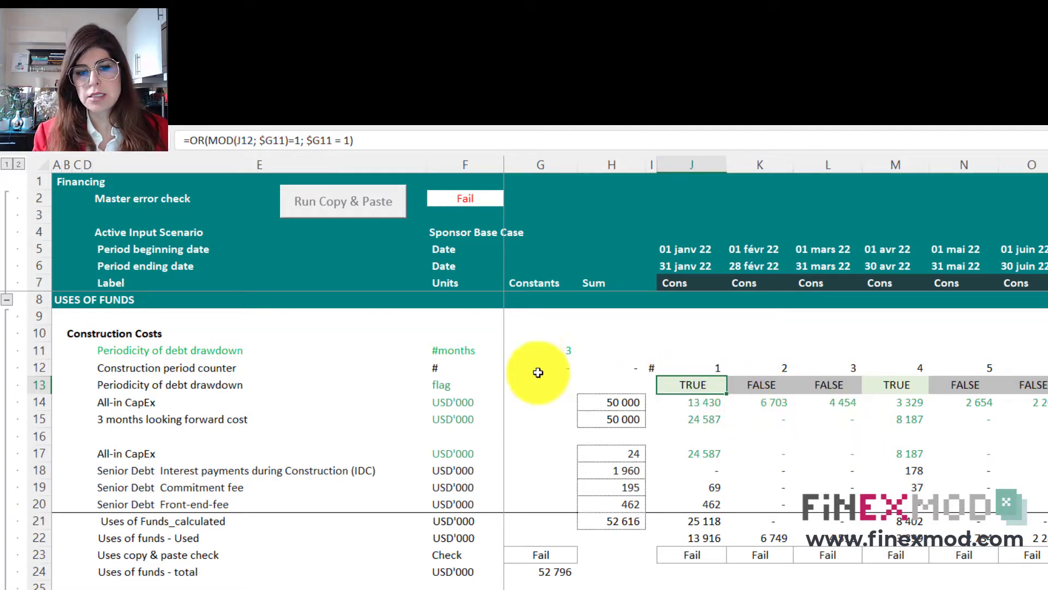
pyautogui.click(546, 351)
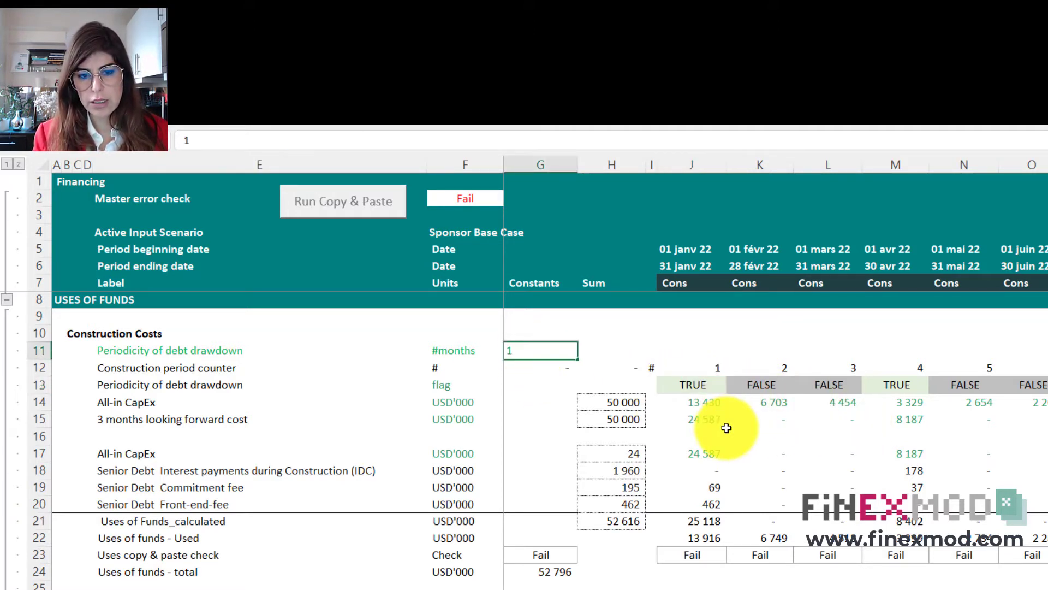
pyautogui.write('1')
pyautogui.hotkey('ctrl', 'Return')
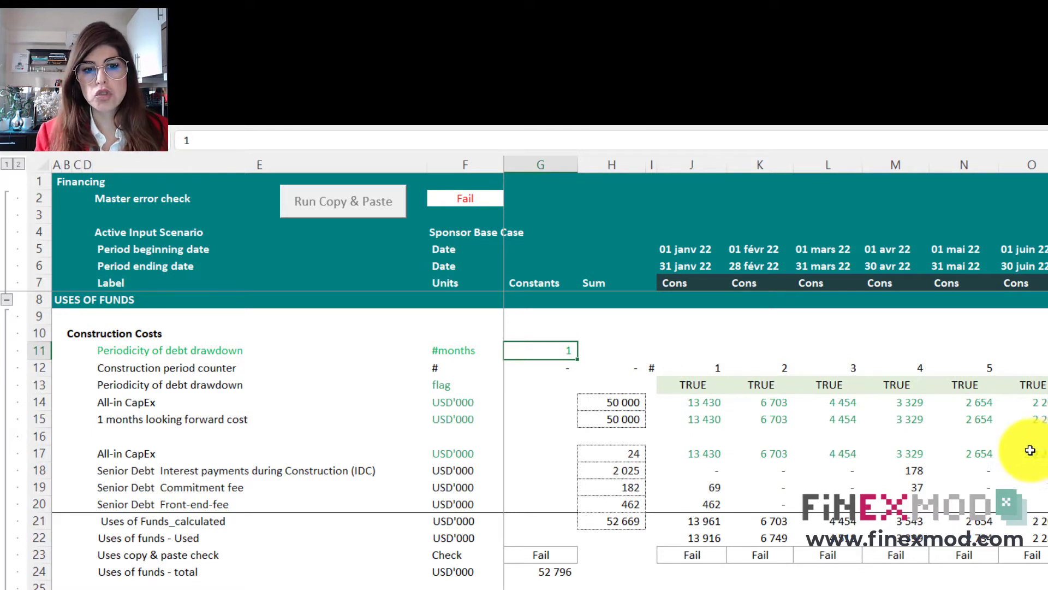
pyautogui.hotkey('ctrl', 'z')
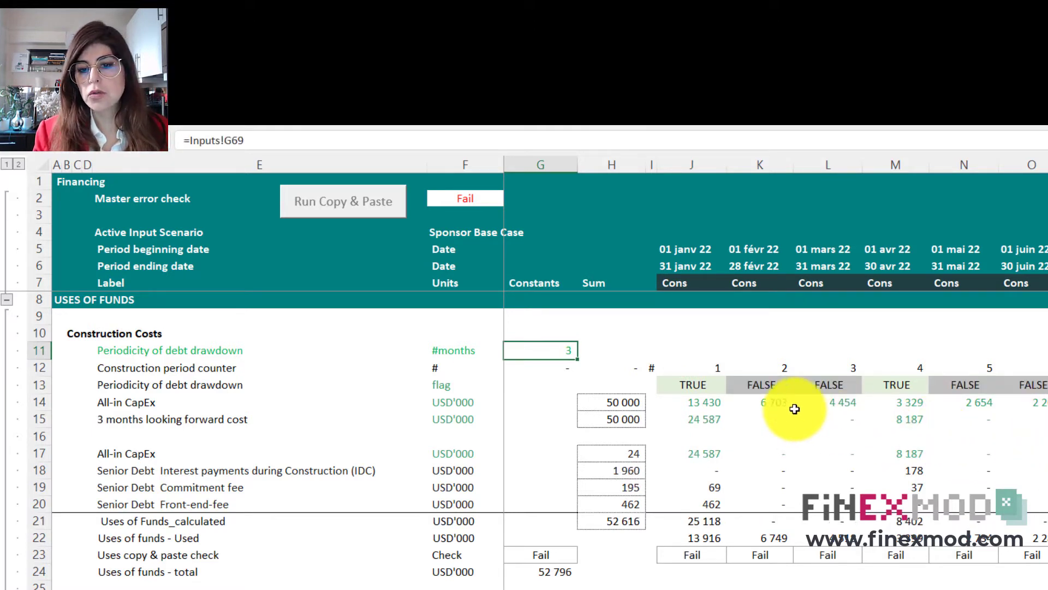
# Step: Inspect the January 2022 formulas for the drawdown flag, the All-in CapEx and the looking forward cost in J13 to J15
pyautogui.click(692, 385)
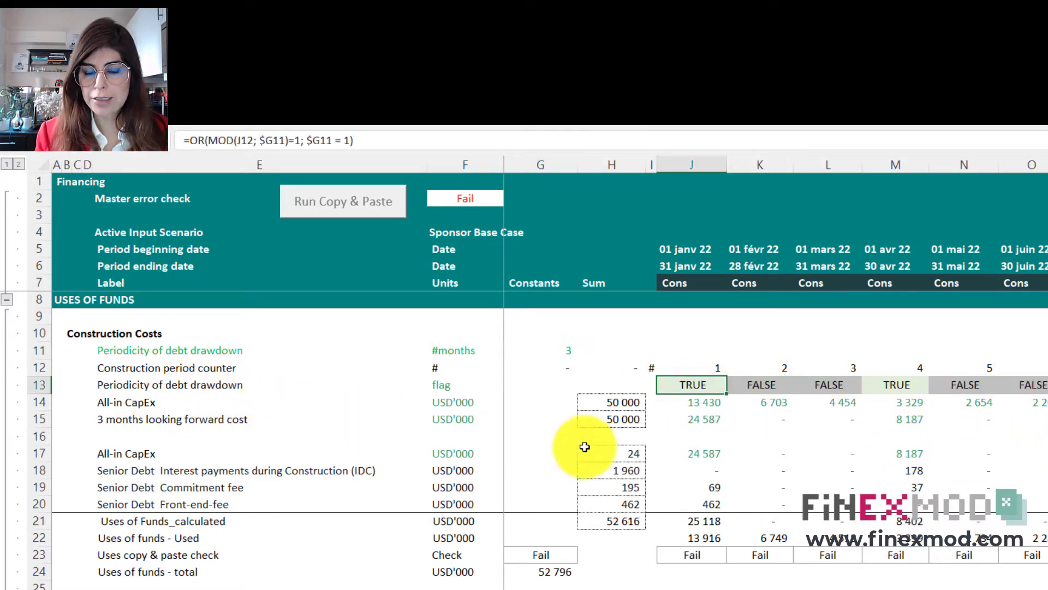
pyautogui.click(689, 407)
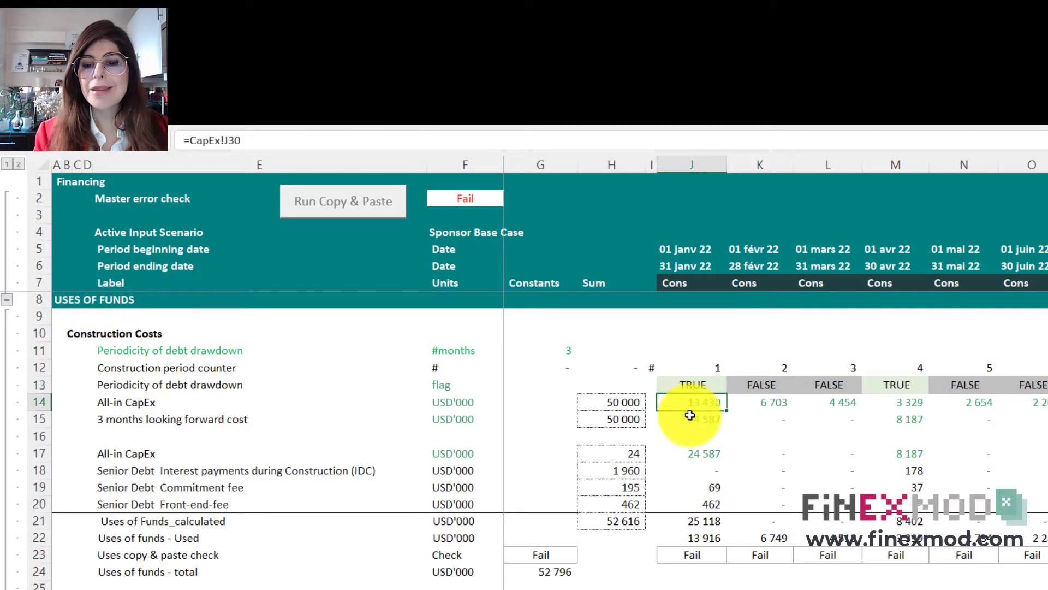
pyautogui.click(692, 386)
pyautogui.click(702, 406)
pyautogui.click(709, 419)
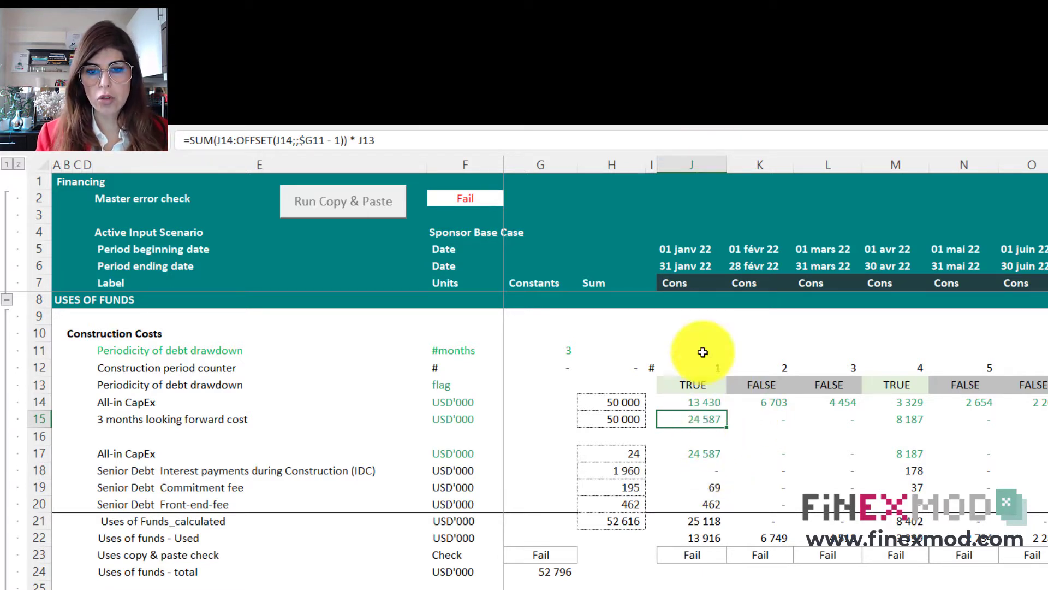
# Step: Examine the January to March 2022 All-in CapEx in J14:L14 that the January looking forward cost covers
pyautogui.moveTo(679, 246); pyautogui.dragTo(686, 260)
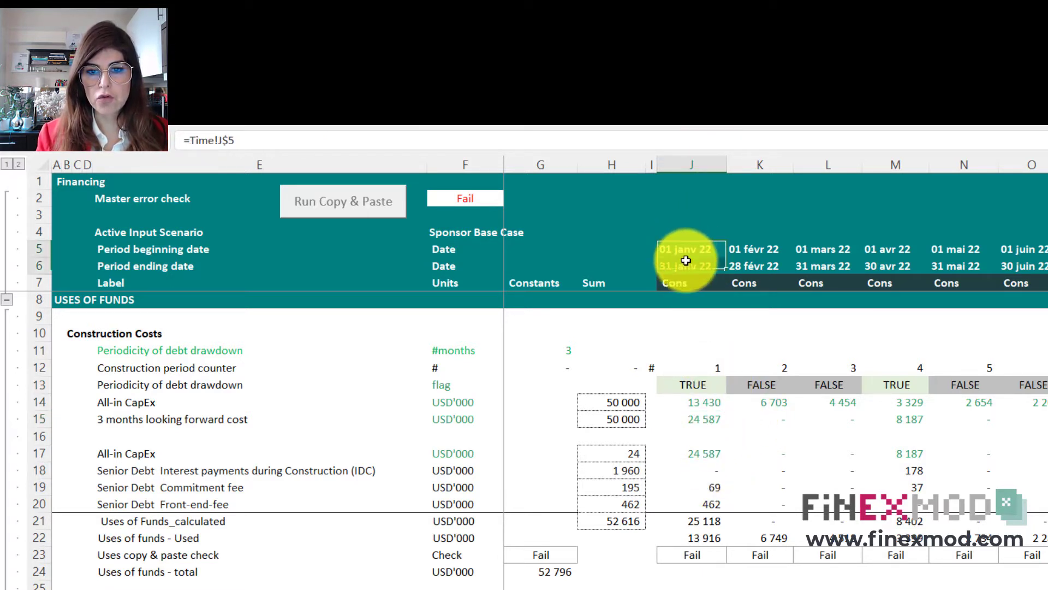
pyautogui.click(715, 403)
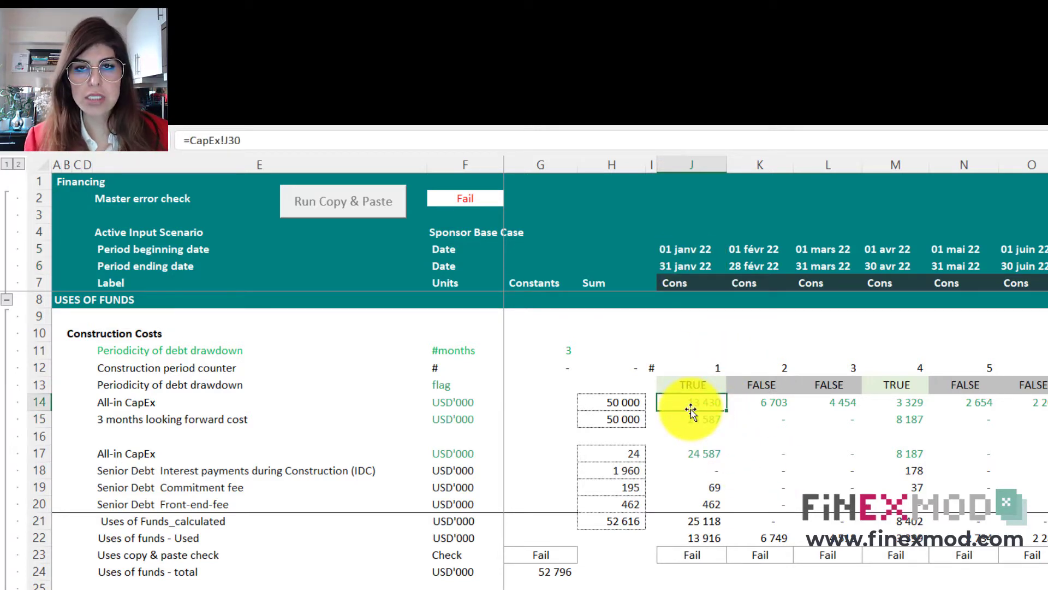
pyautogui.moveTo(691, 402); pyautogui.dragTo(834, 410)
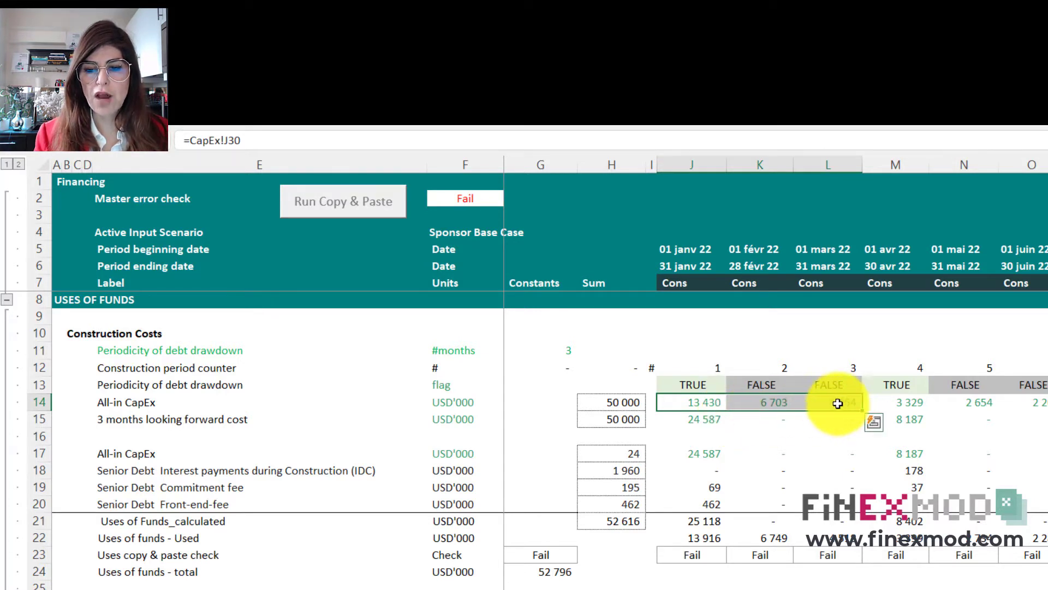
pyautogui.click(691, 402)
pyautogui.click(777, 402)
pyautogui.moveTo(691, 403); pyautogui.dragTo(820, 409)
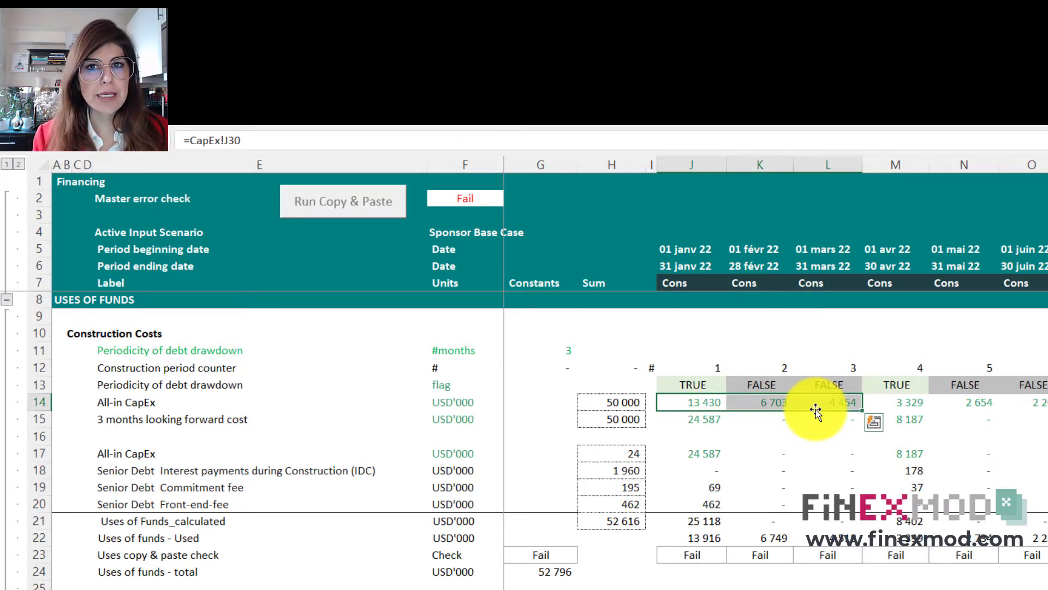
# Step: Re-enter the January looking forward cost formula in J15 as a SUM from J14 to an OFFSET of J14 by $G11 - 1 columns
pyautogui.doubleClick(709, 419)
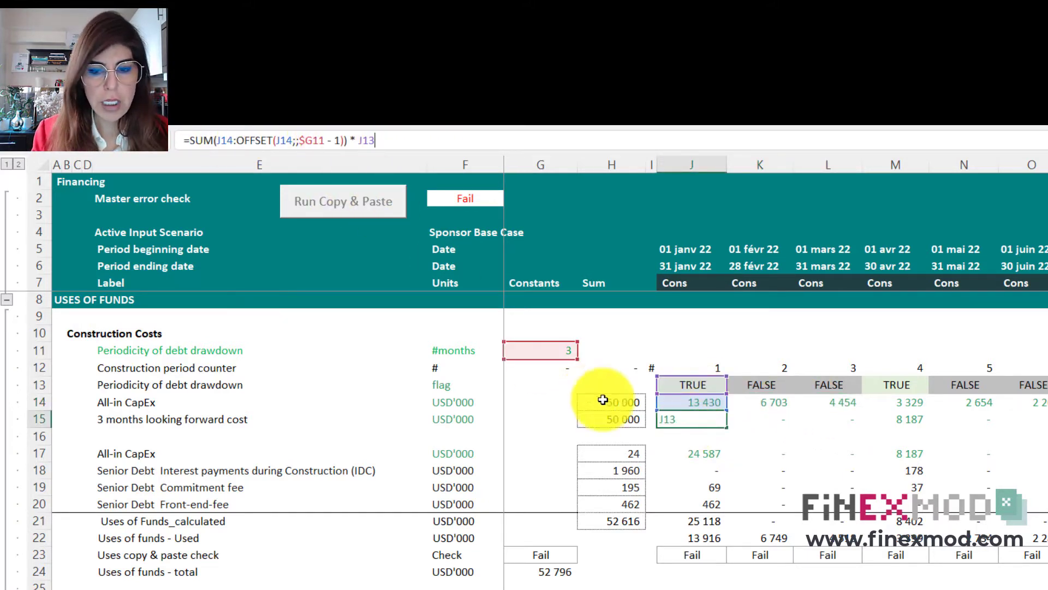
pyautogui.press('Escape')
pyautogui.write('=sum(')
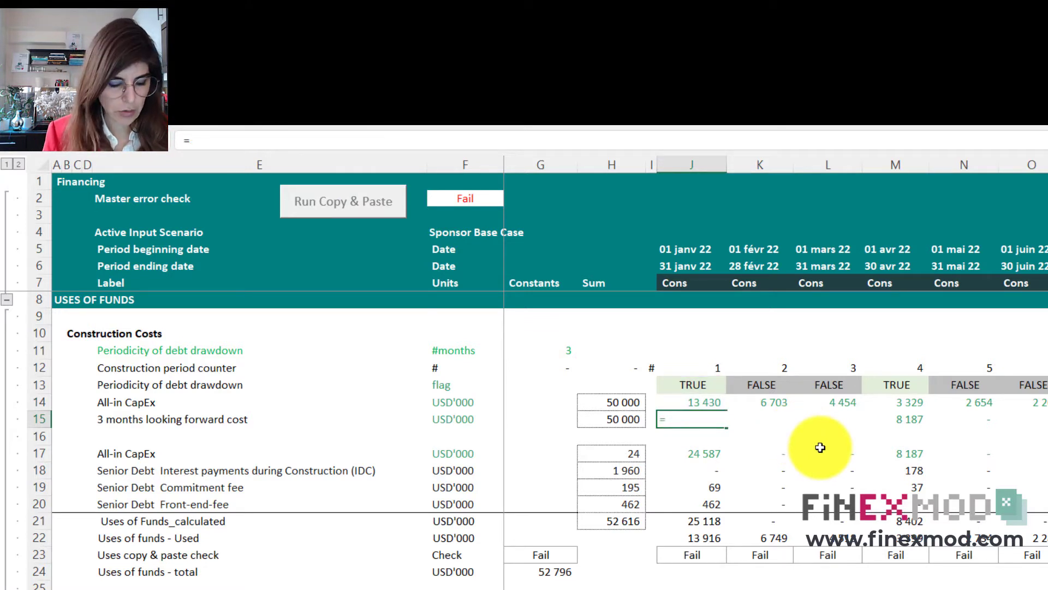
pyautogui.press('Up')
pyautogui.press('BackSpace')
pyautogui.press('BackSpace')
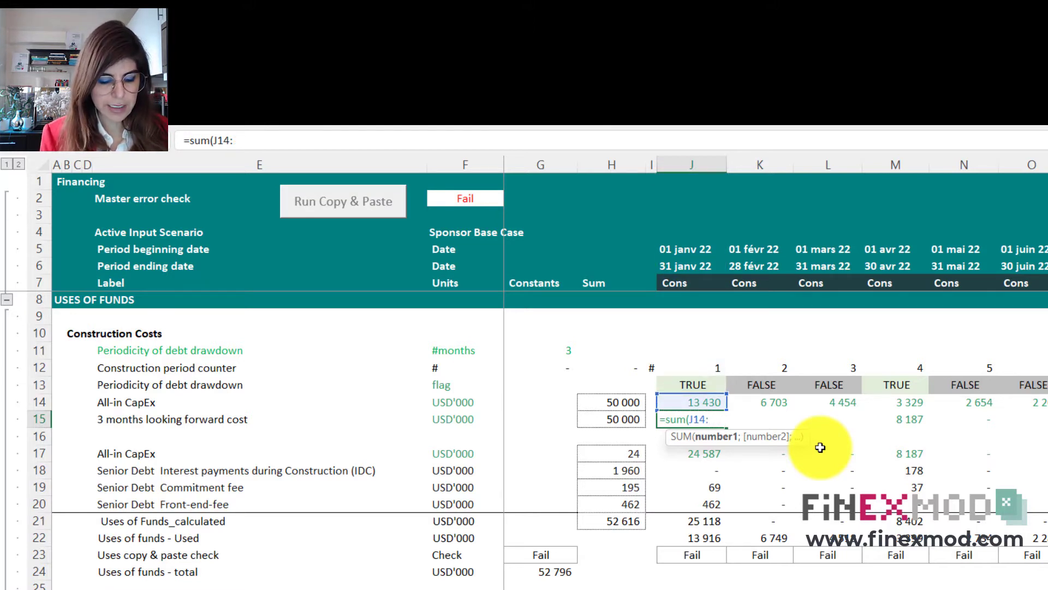
pyautogui.write('off')
pyautogui.press('Tab')
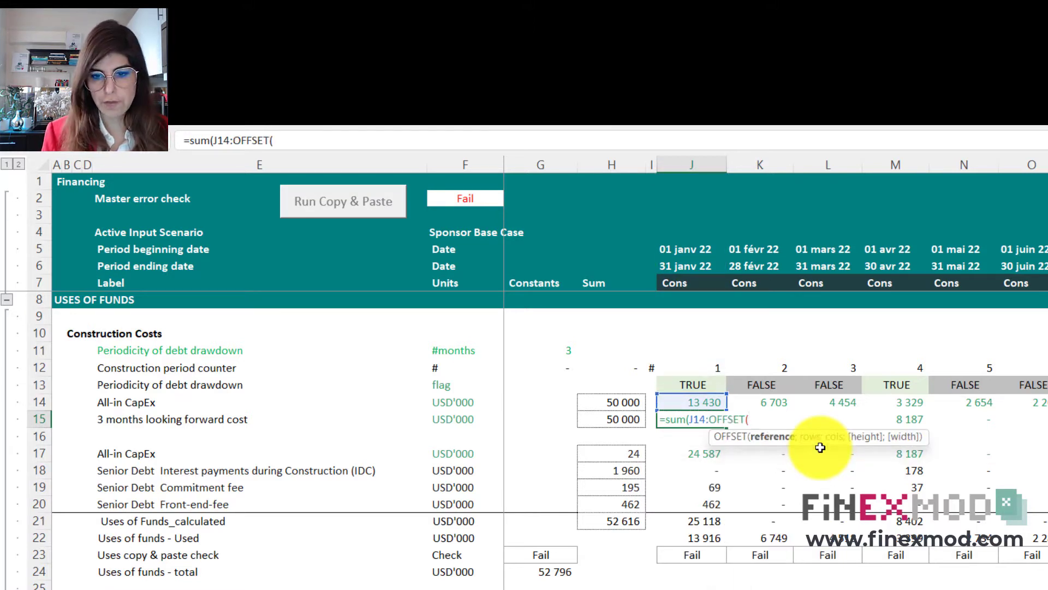
pyautogui.press('Up')
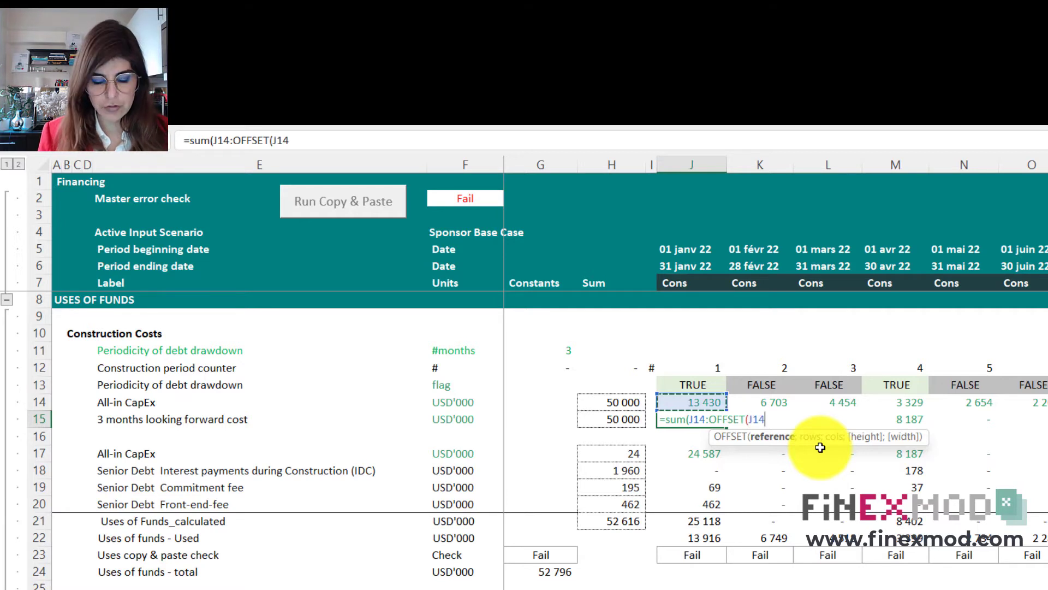
pyautogui.write('; l')
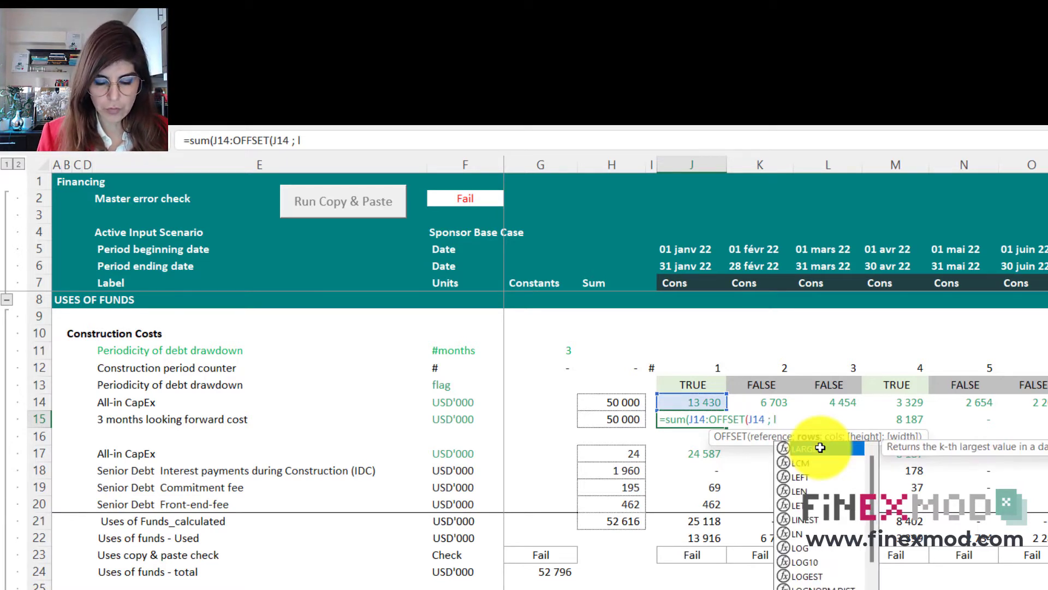
pyautogui.press('BackSpace')
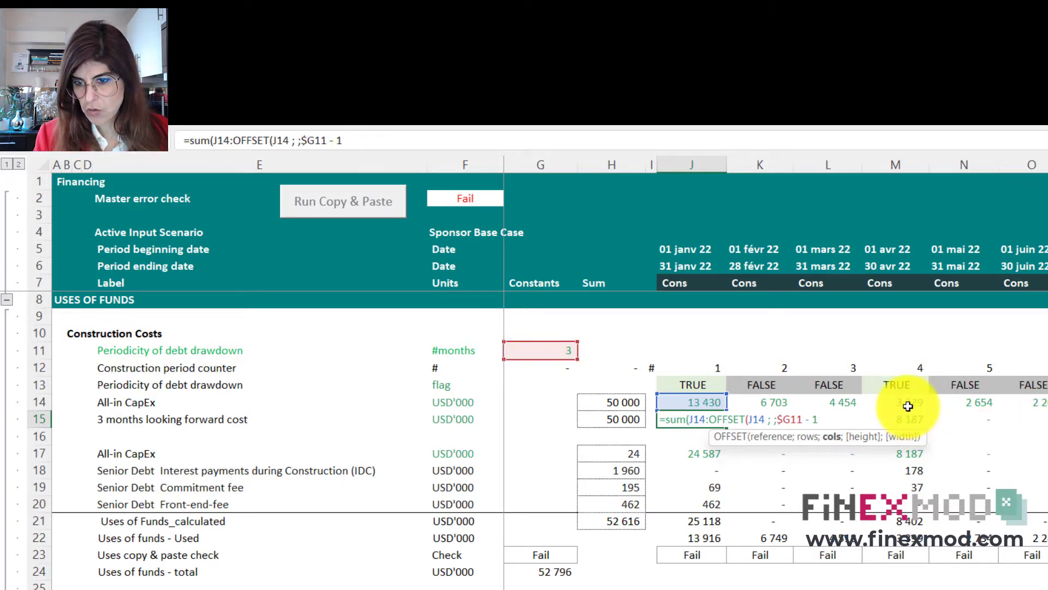
# Step: Close the OFFSET and SUM brackets in J15 and multiply the sum by the drawdown flag in J13
pyautogui.click(366, 146)
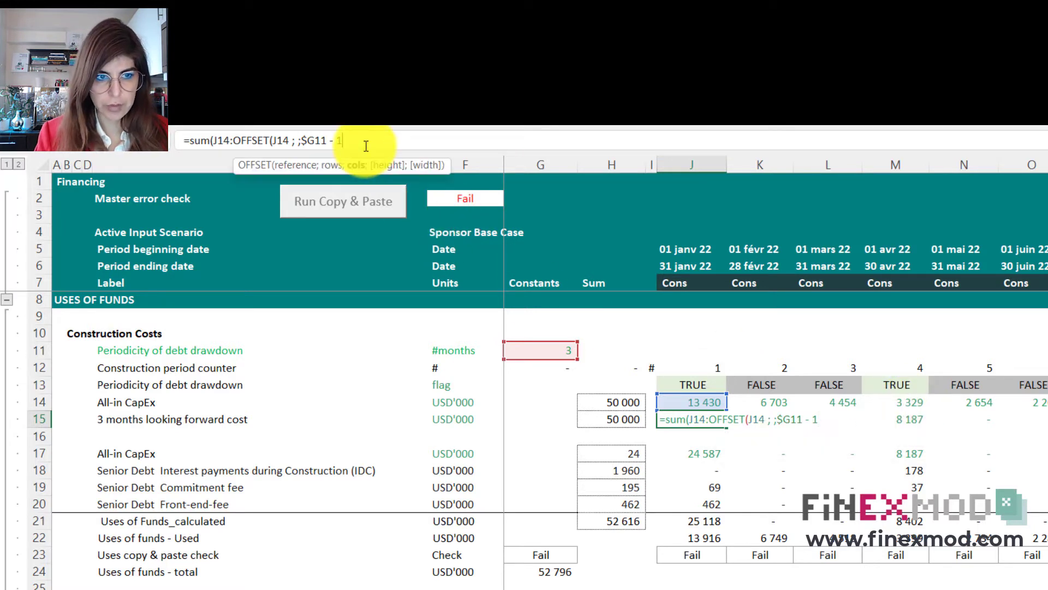
pyautogui.write(')')
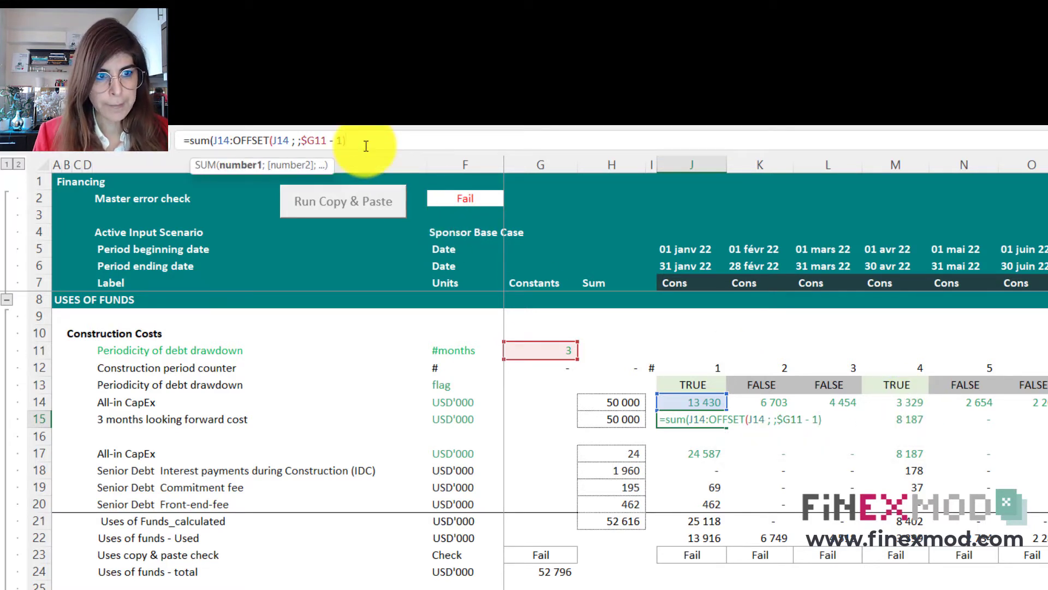
pyautogui.write(')')
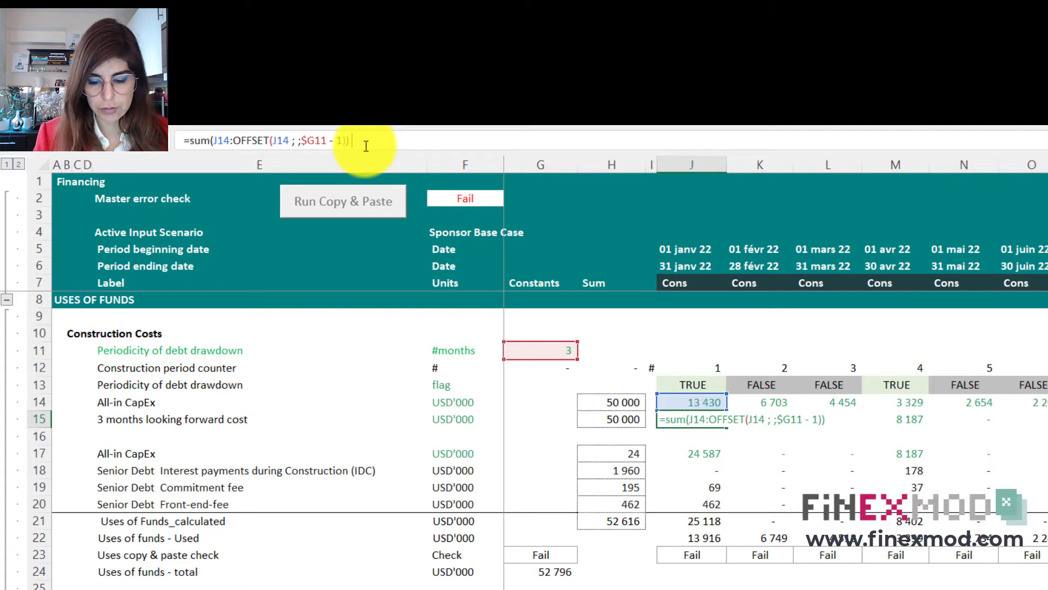
pyautogui.write(' *')
pyautogui.click(701, 384)
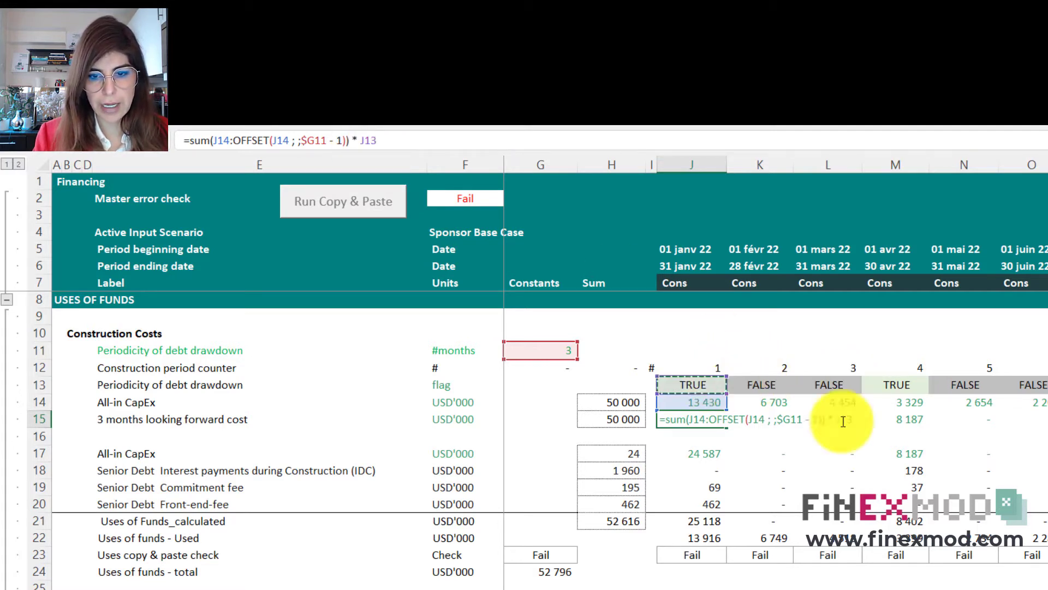
pyautogui.hotkey('ctrl', 'Return')
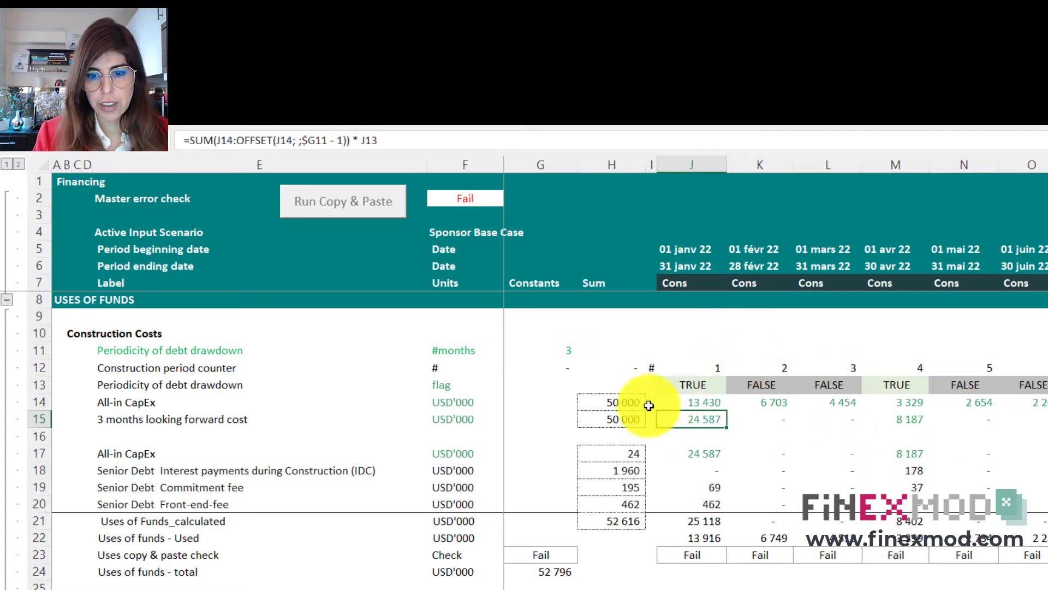
# Step: Compare the January to March All-in CapEx with the April 2022 looking forward cost formula in M15 and its inputs M14:O14
pyautogui.moveTo(702, 404); pyautogui.dragTo(807, 404)
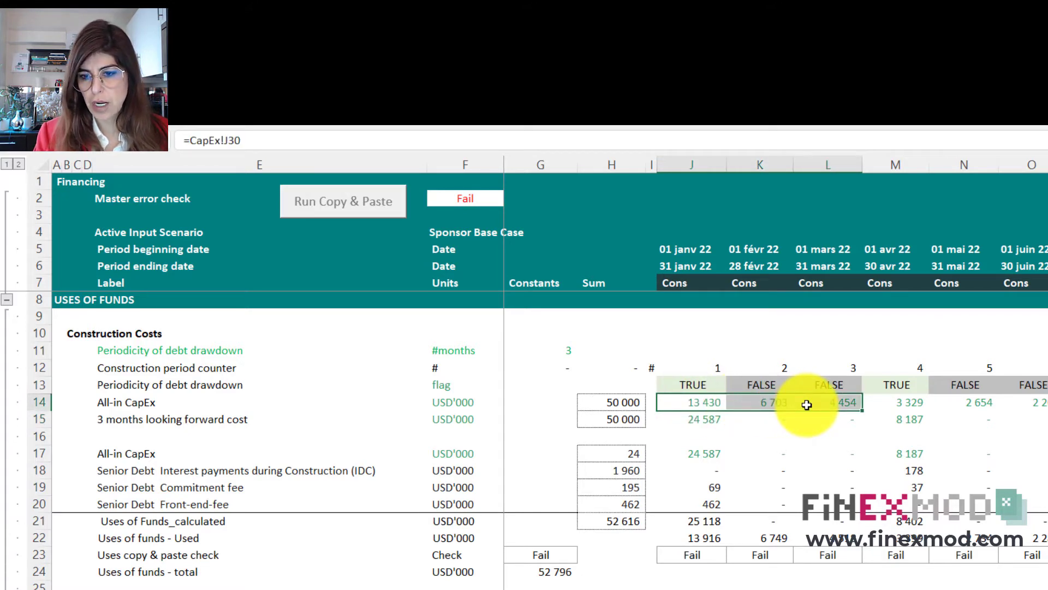
pyautogui.click(907, 419)
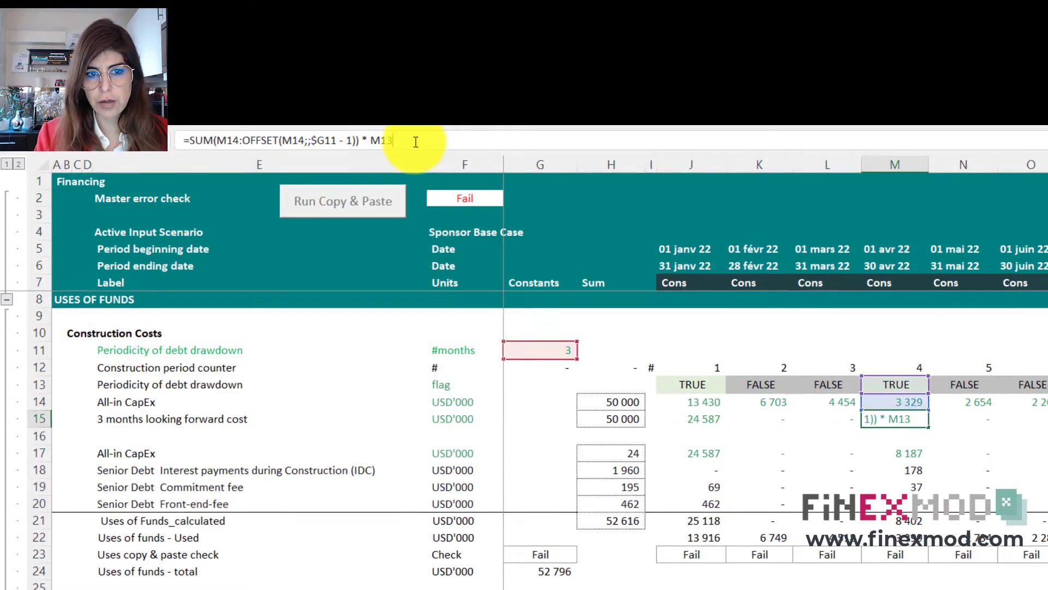
pyautogui.click(416, 142)
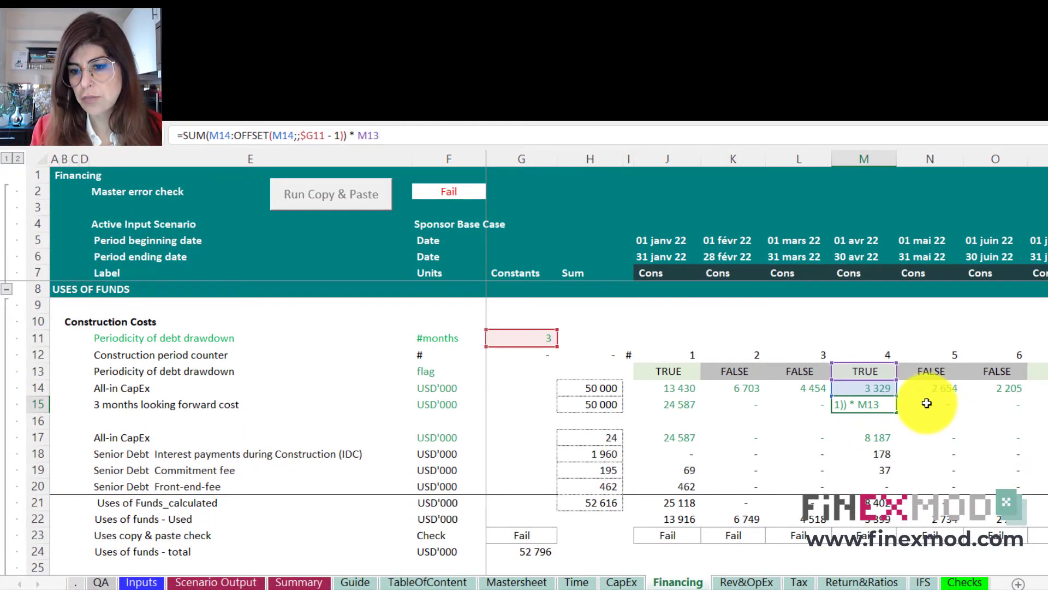
pyautogui.press('Escape')
pyautogui.moveTo(876, 387); pyautogui.dragTo(984, 388)
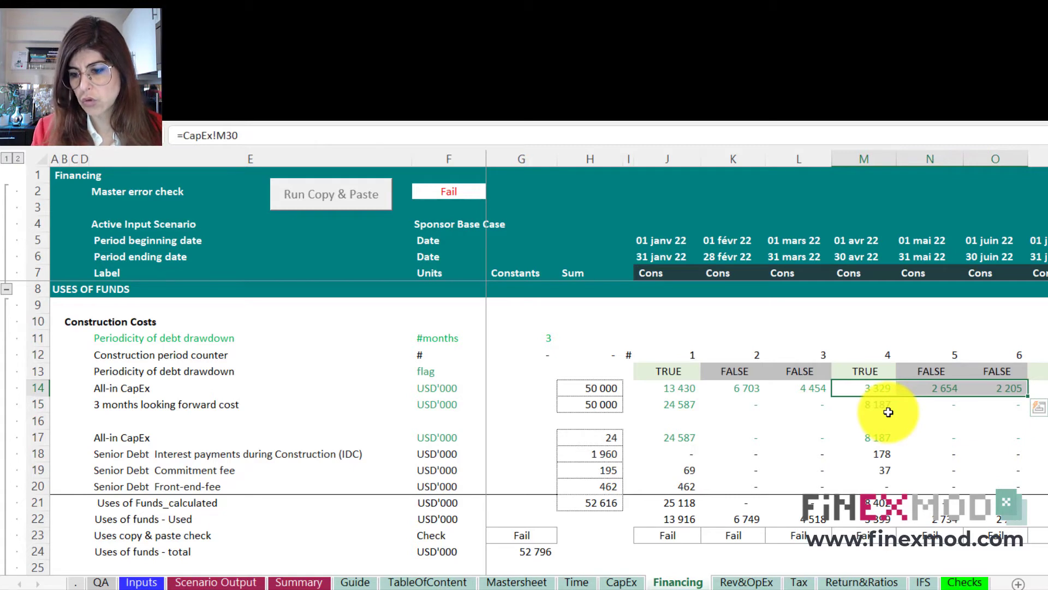
pyautogui.click(871, 407)
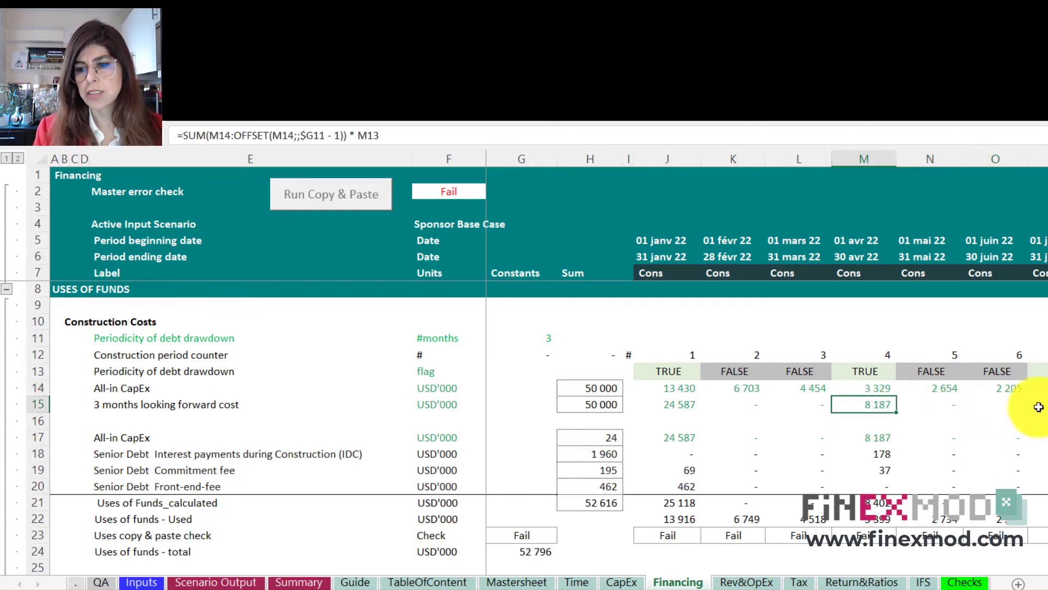
# Step: Change the row 15 label formula in E15 to =G11&" months looking forward capEx"
pyautogui.click(36, 403)
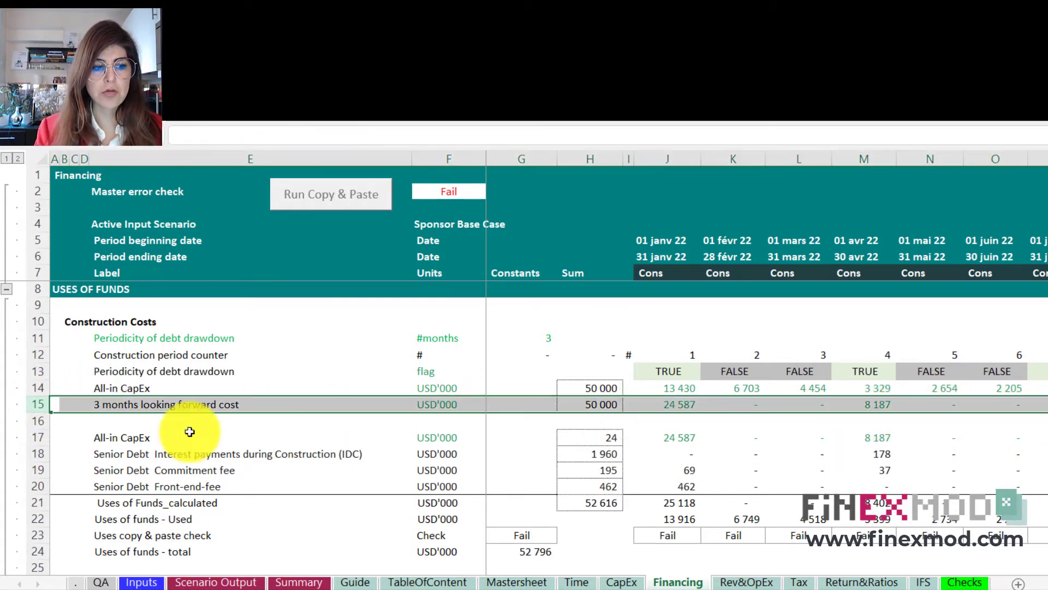
pyautogui.click(159, 404)
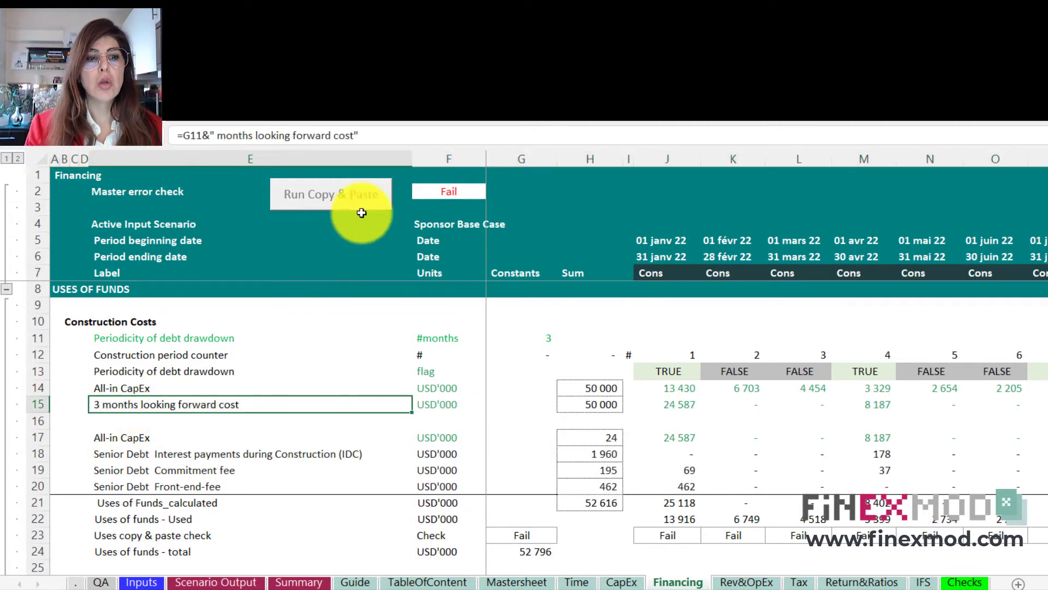
pyautogui.click(367, 135)
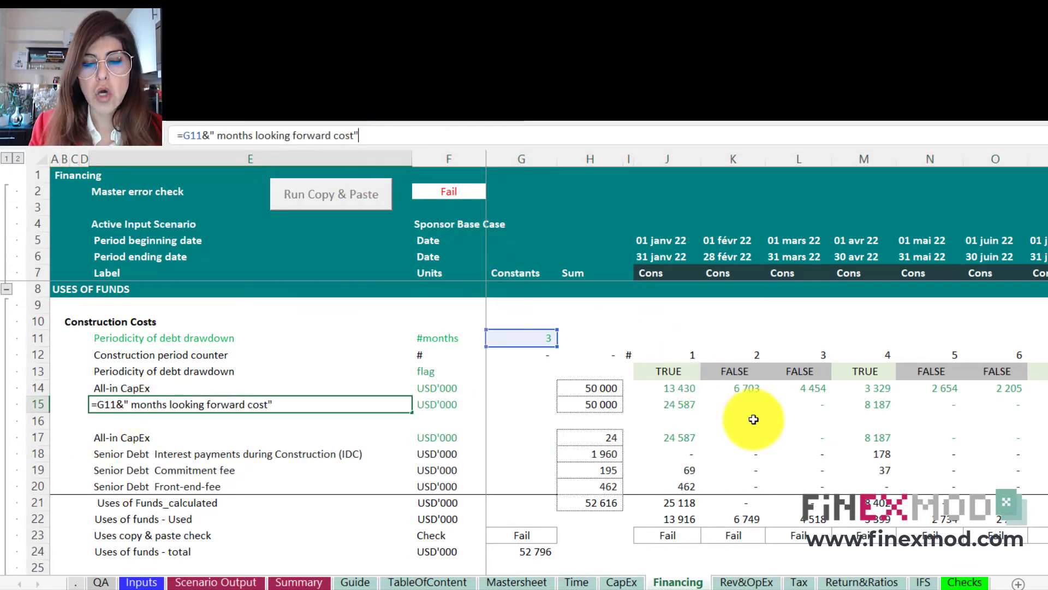
pyautogui.click(311, 407)
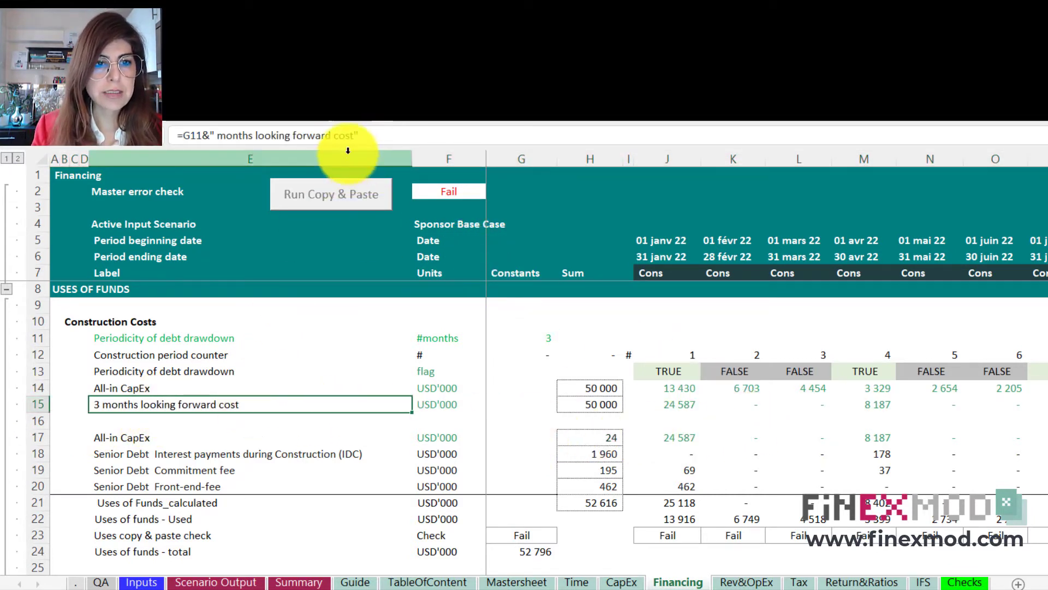
pyautogui.click(353, 135)
pyautogui.moveTo(348, 135); pyautogui.dragTo(334, 135)
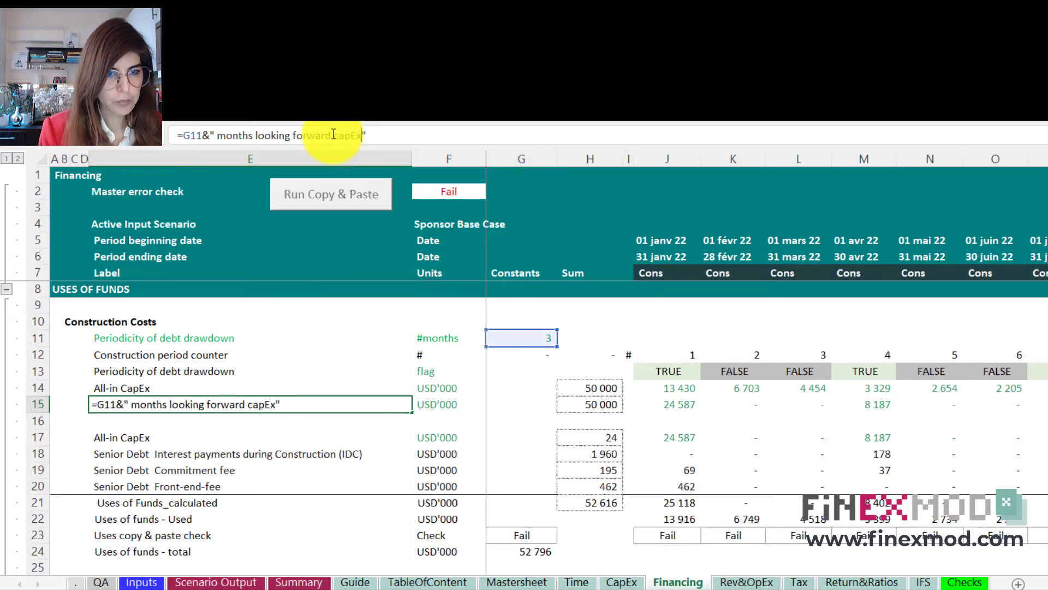
pyautogui.press('Return')
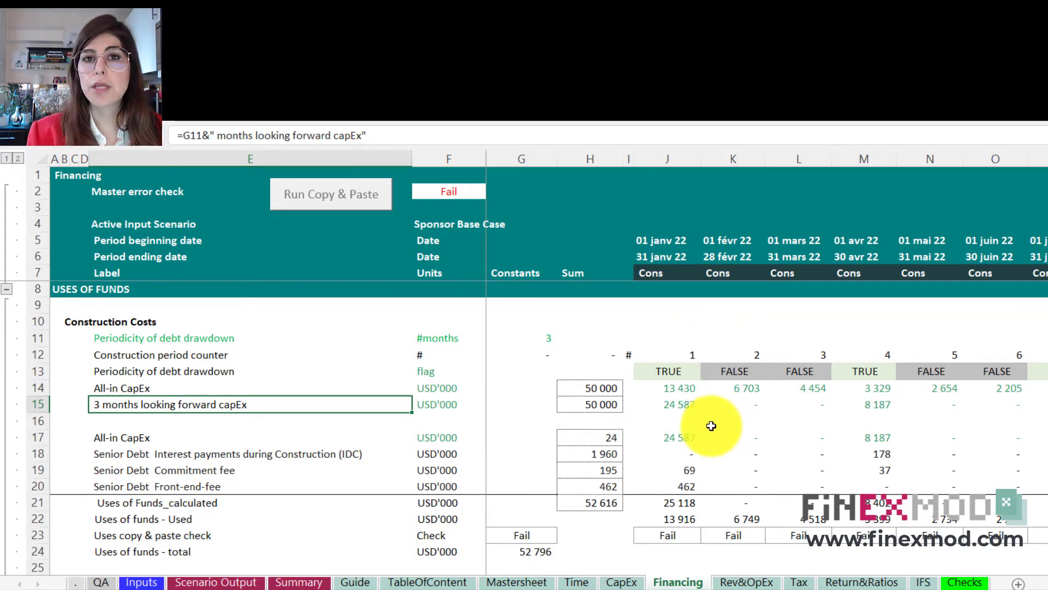
# Step: Inspect the January 2022 formulas for the looking forward CapEx in J15 and the senior debt commitment fee in J19
pyautogui.click(679, 404)
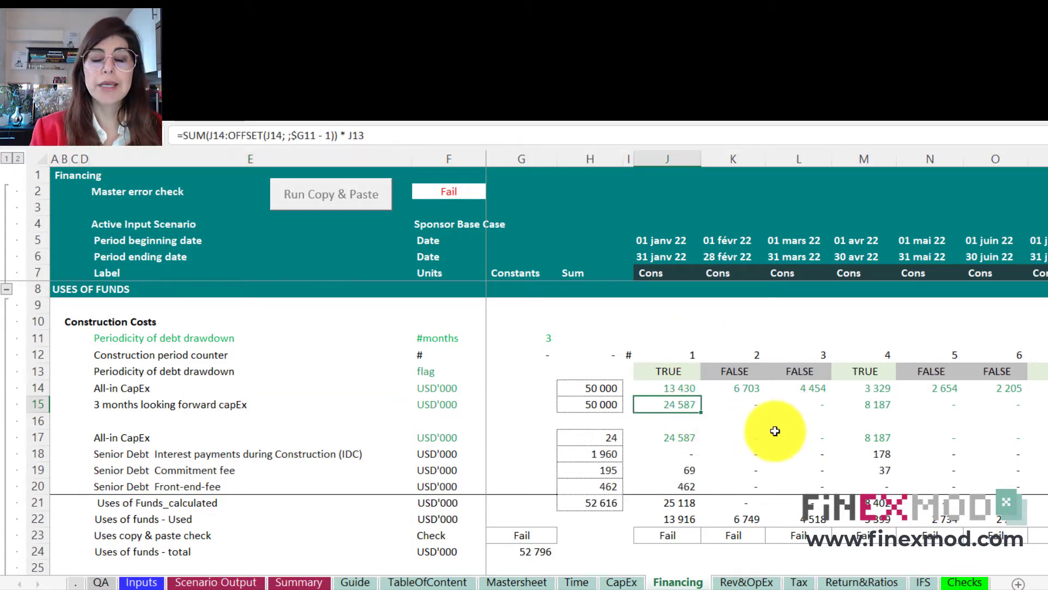
pyautogui.click(689, 470)
pyautogui.scroll(-2, 729, 476)
pyautogui.scroll(-4, 732, 478)
pyautogui.scroll(5, 732, 478)
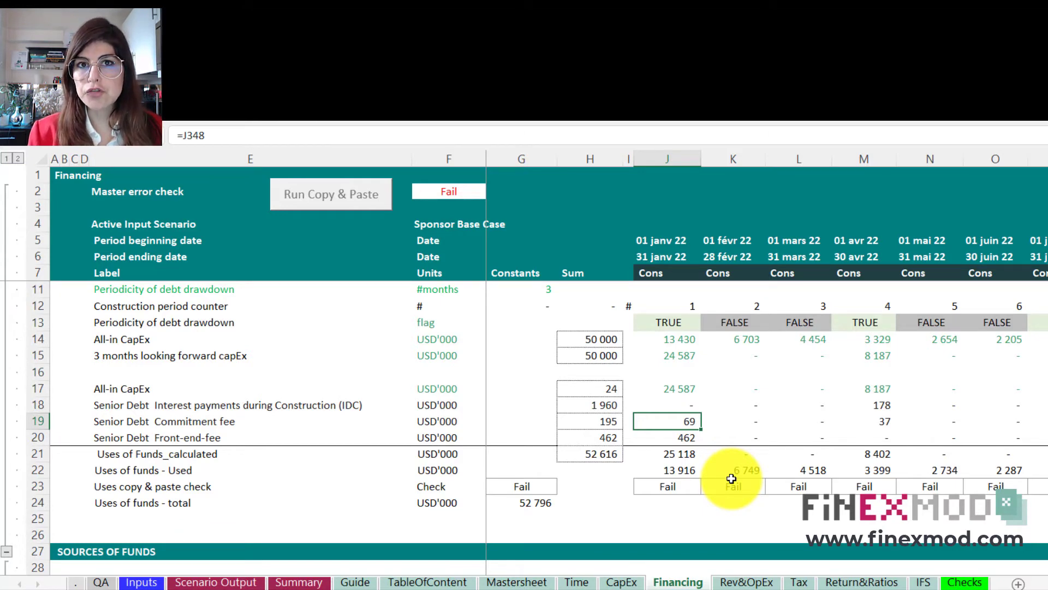
# Step: Find the senior debt #days for interest & fee calculation in row 330 and inspect its January and April 2022 formulas
pyautogui.scroll(-1, 732, 478)
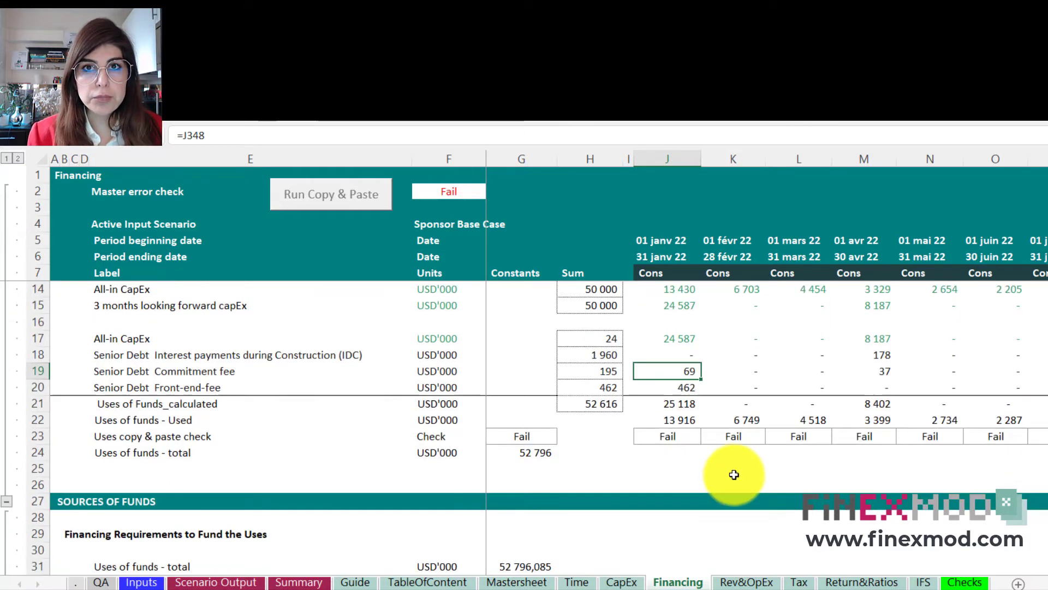
pyautogui.scroll(-3, 734, 474)
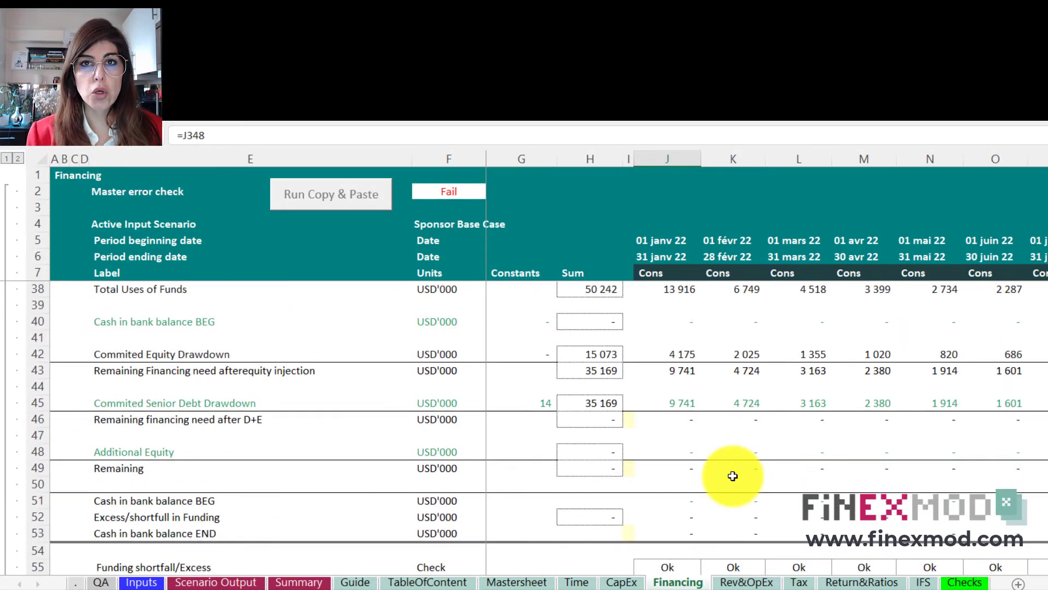
pyautogui.scroll(-5, 732, 476)
pyautogui.scroll(-8, 729, 475)
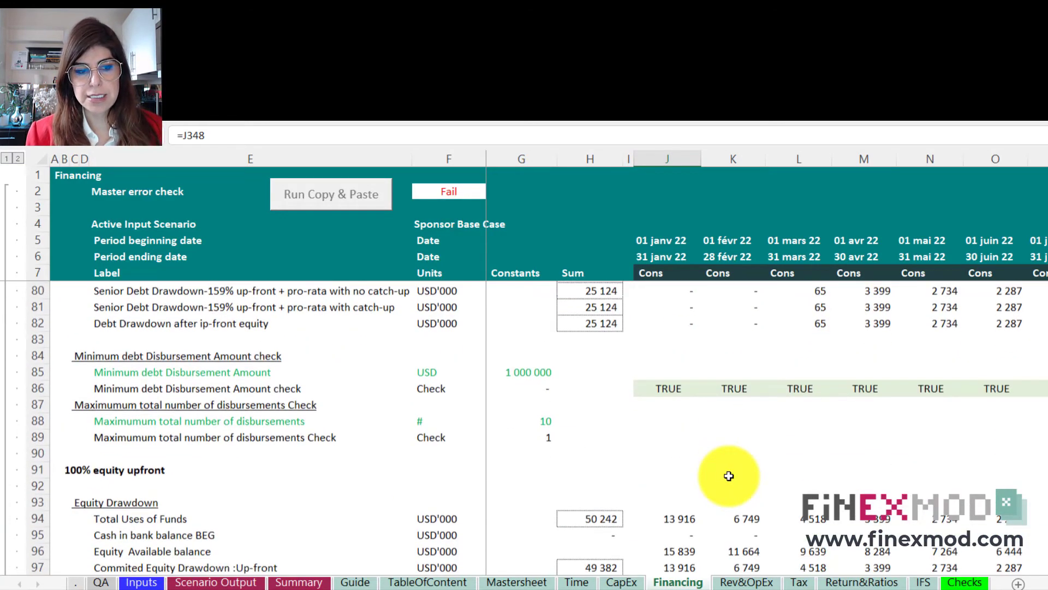
pyautogui.scroll(-19, 726, 483)
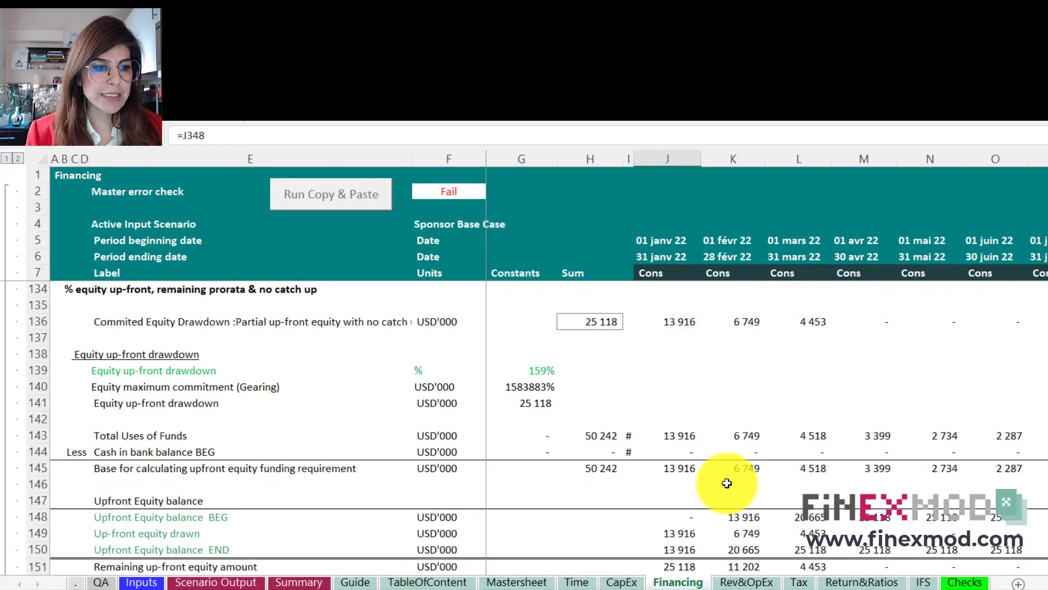
pyautogui.scroll(-14, 726, 483)
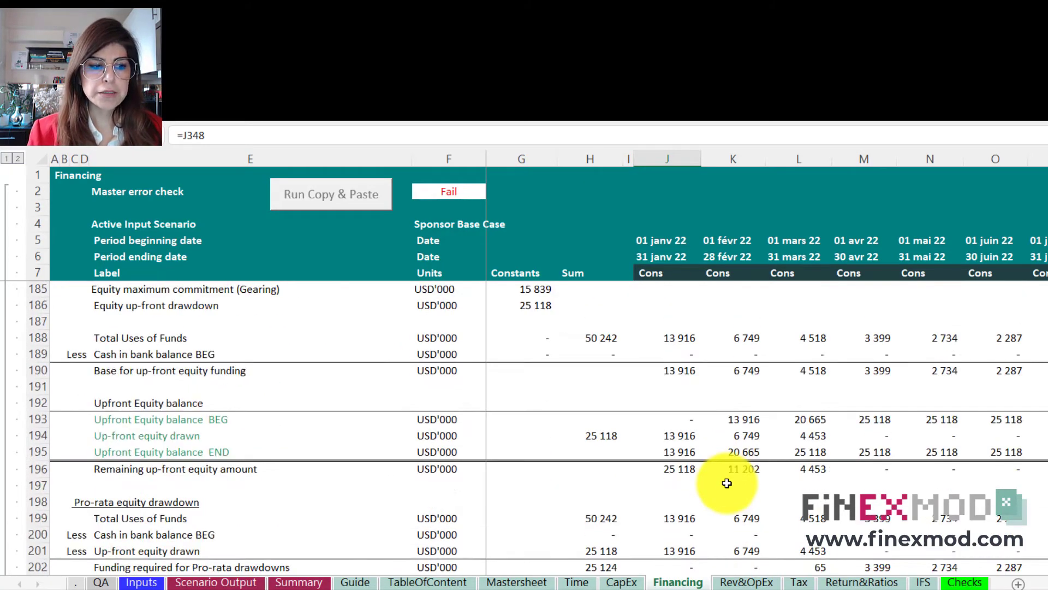
pyautogui.scroll(-15, 725, 485)
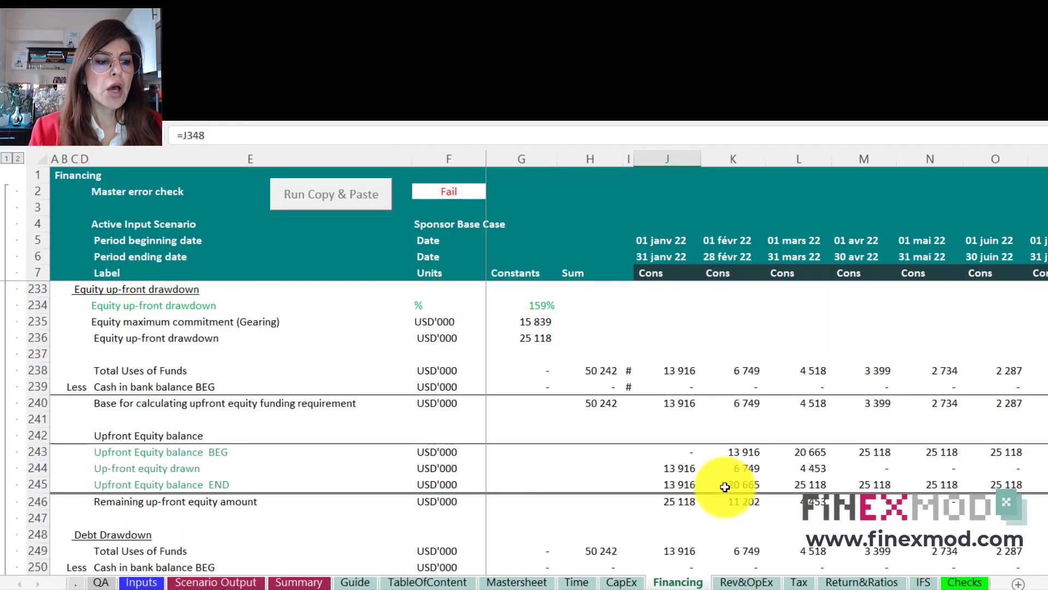
pyautogui.scroll(-18, 725, 487)
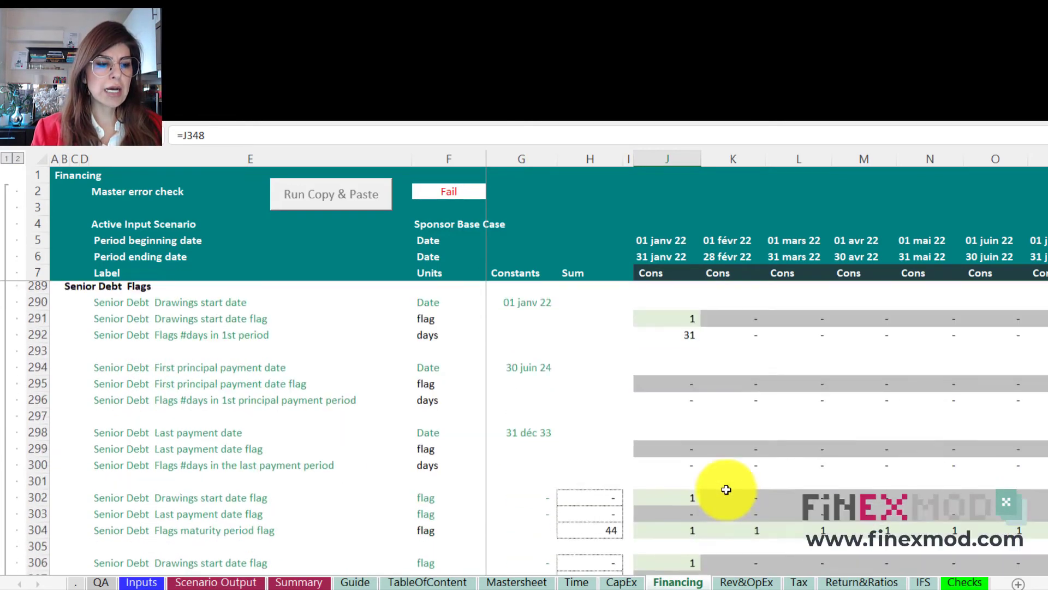
pyautogui.scroll(-4, 726, 489)
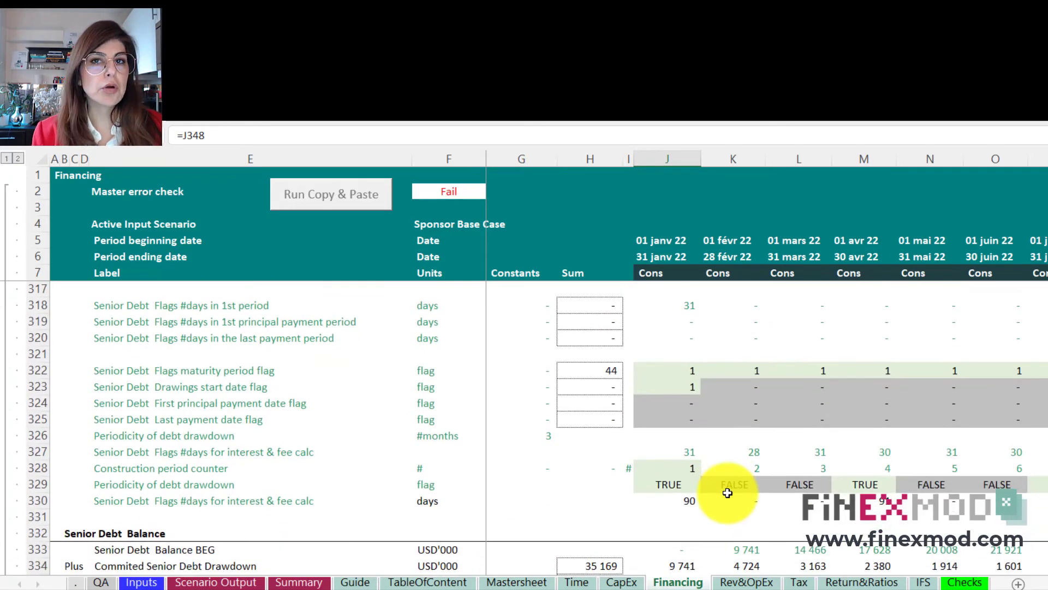
pyautogui.scroll(1, 727, 493)
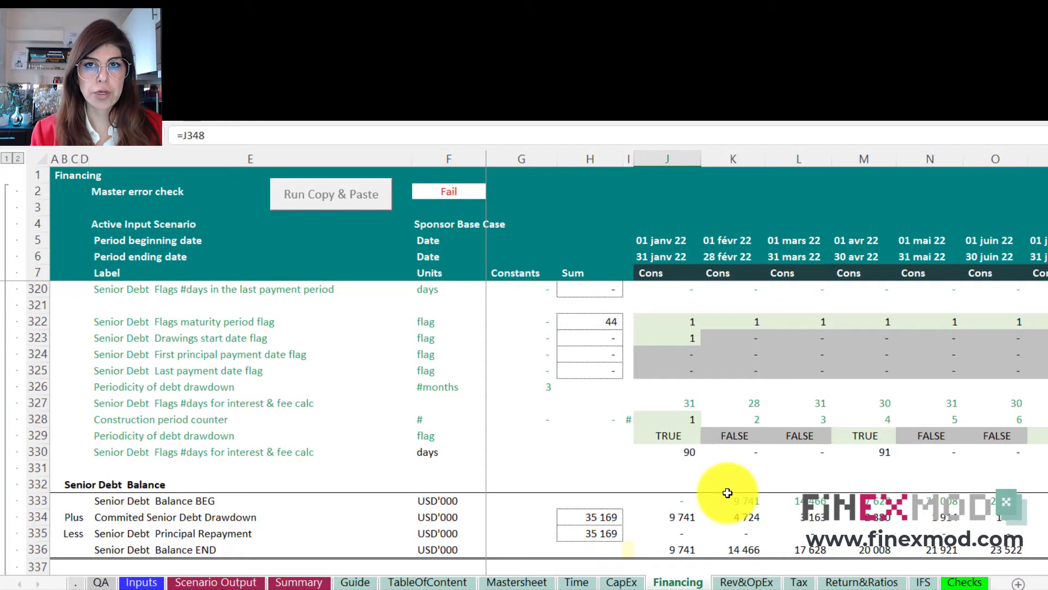
pyautogui.click(687, 456)
pyautogui.click(891, 456)
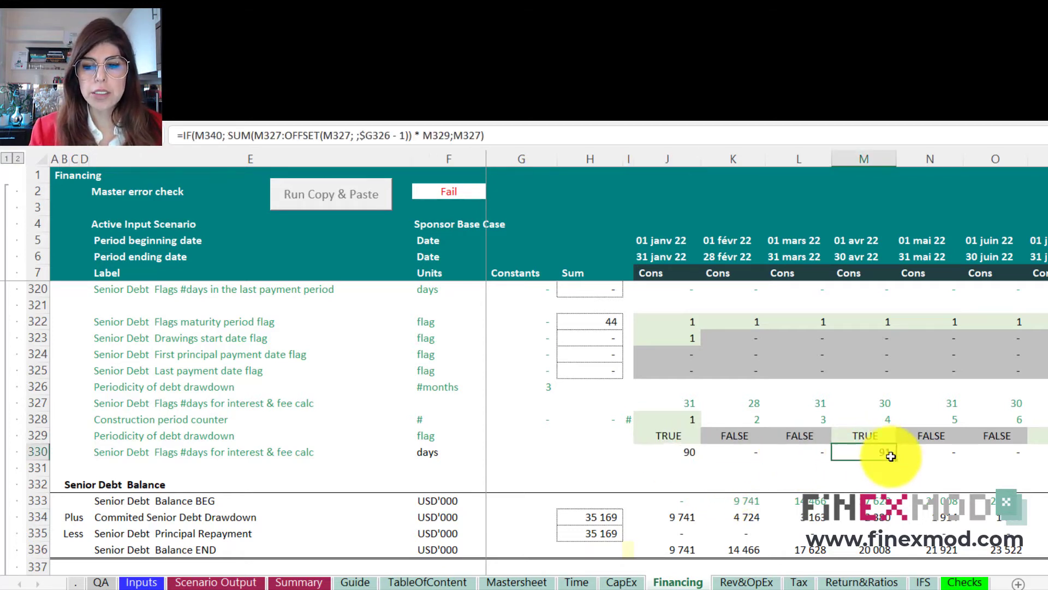
# Step: Compare the January interest and fee day count in J330 with the monthly day counts along row 327 from J327 onward
pyautogui.click(686, 453)
pyautogui.click(681, 403)
pyautogui.click(737, 403)
pyautogui.click(816, 406)
pyautogui.click(888, 406)
pyautogui.click(944, 406)
pyautogui.click(996, 405)
pyautogui.click(1041, 404)
pyautogui.click(1047, 404)
pyautogui.click(682, 406)
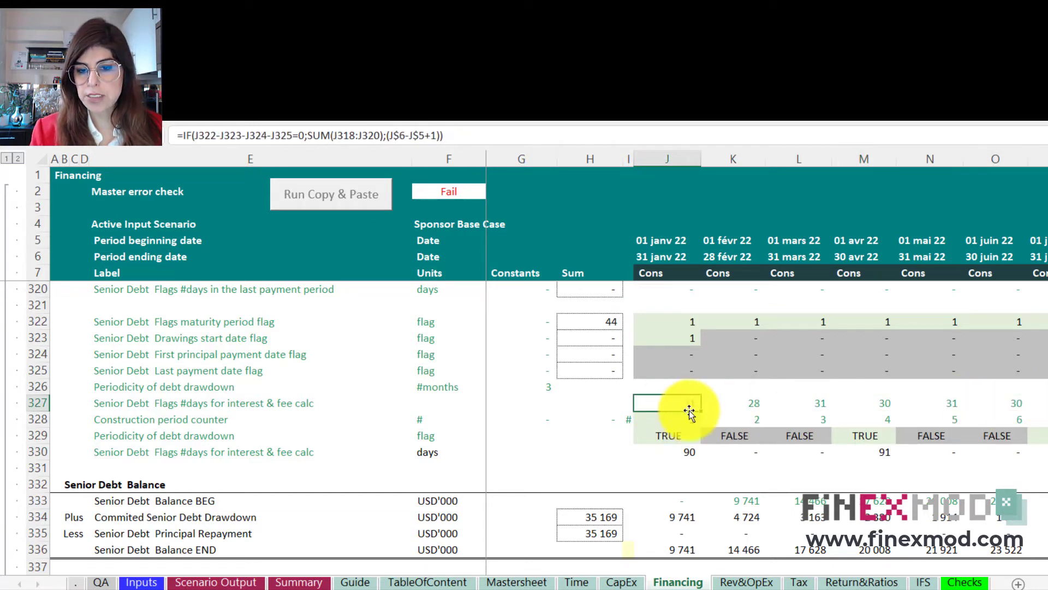
pyautogui.click(732, 407)
pyautogui.click(669, 404)
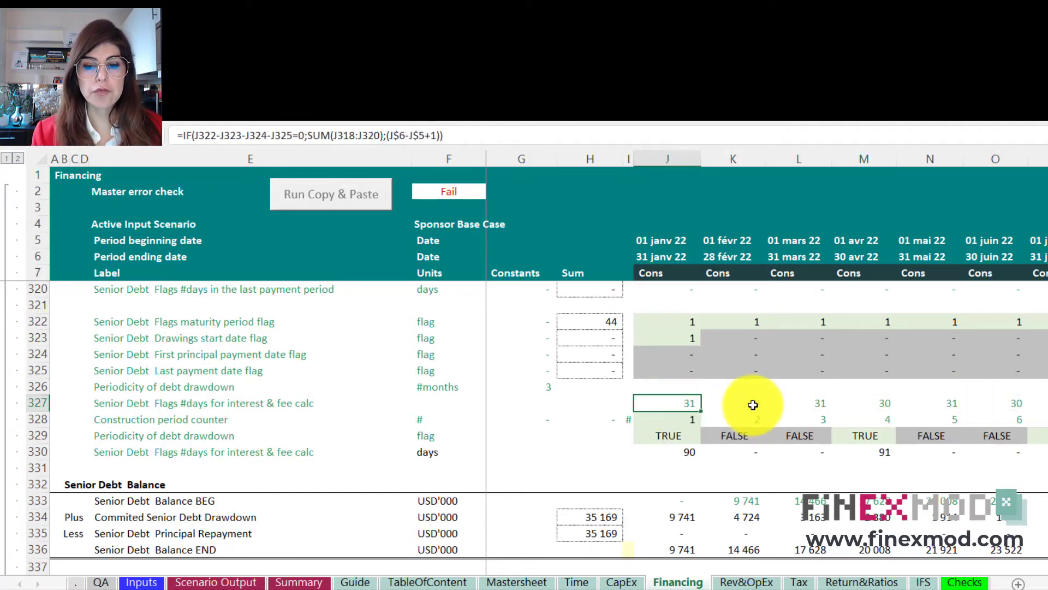
# Step: Inspect the January formulas and references of the quarterly day count in J330 and the debt drawdown periodicity flag in J329
pyautogui.click(666, 454)
pyautogui.click(475, 139)
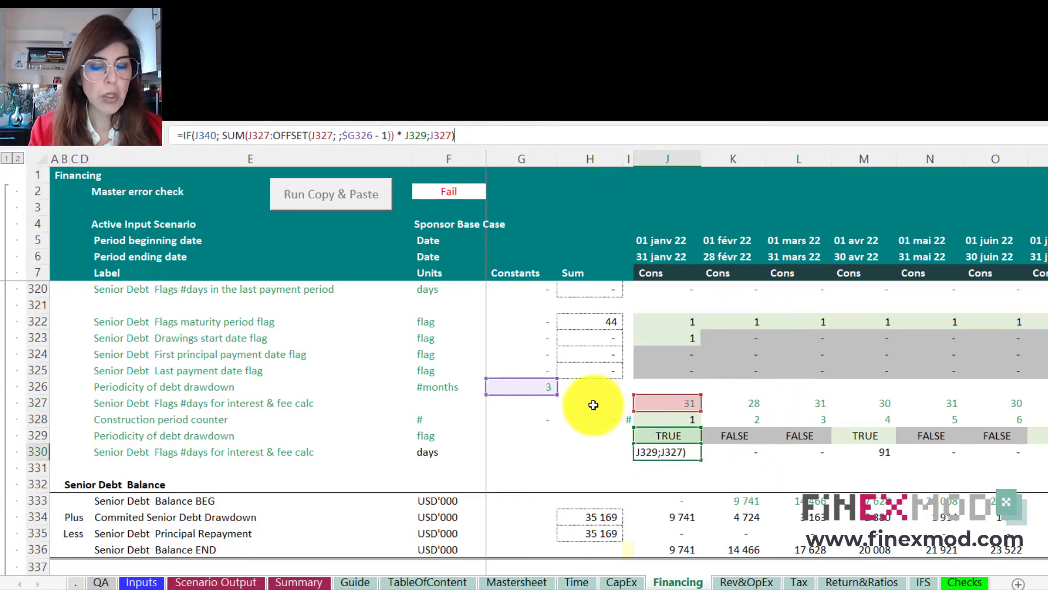
pyautogui.click(681, 440)
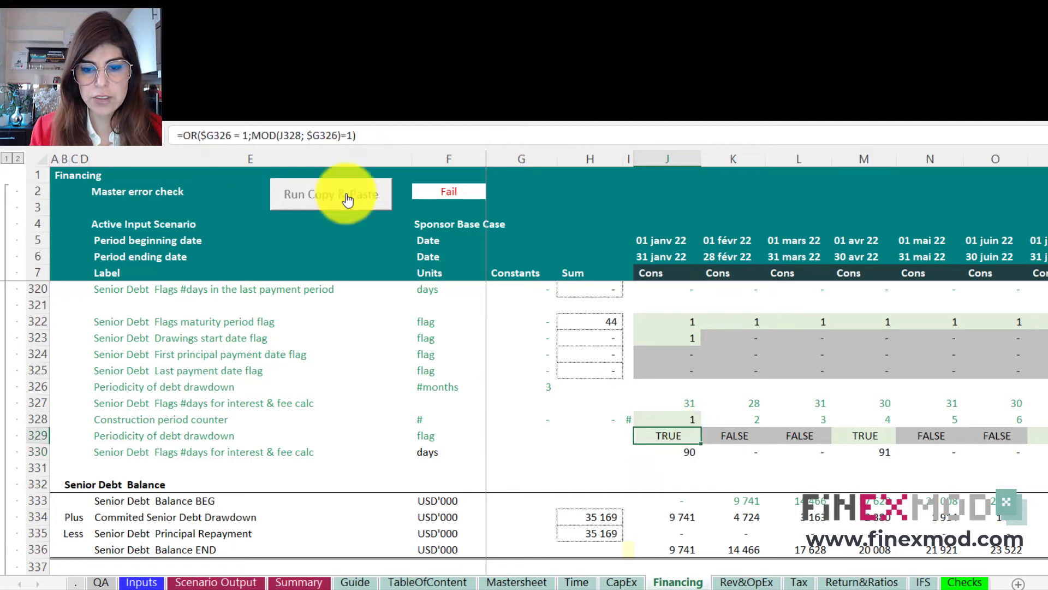
pyautogui.click(399, 138)
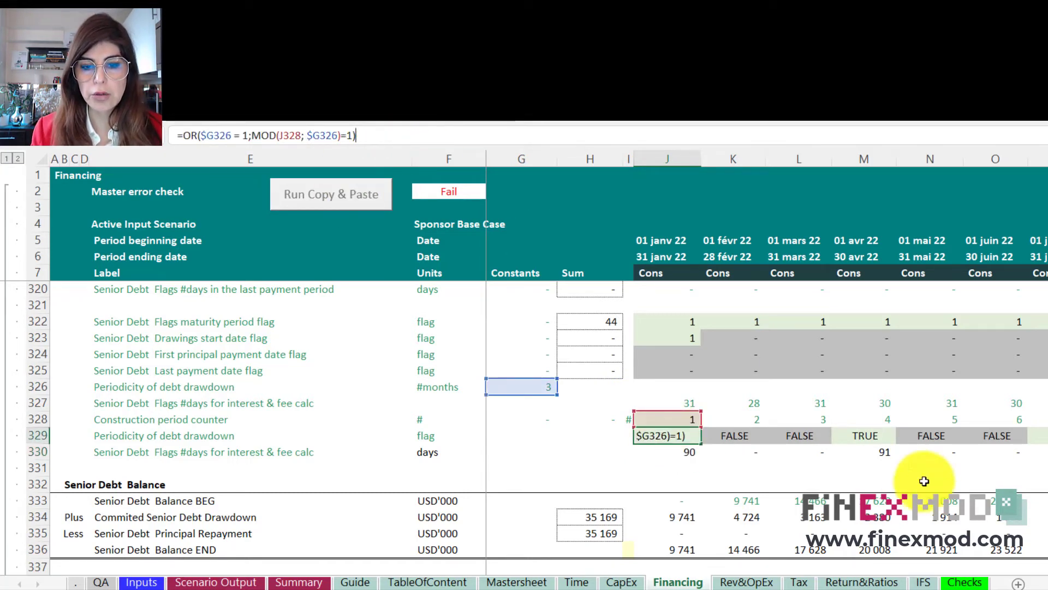
pyautogui.press('Return')
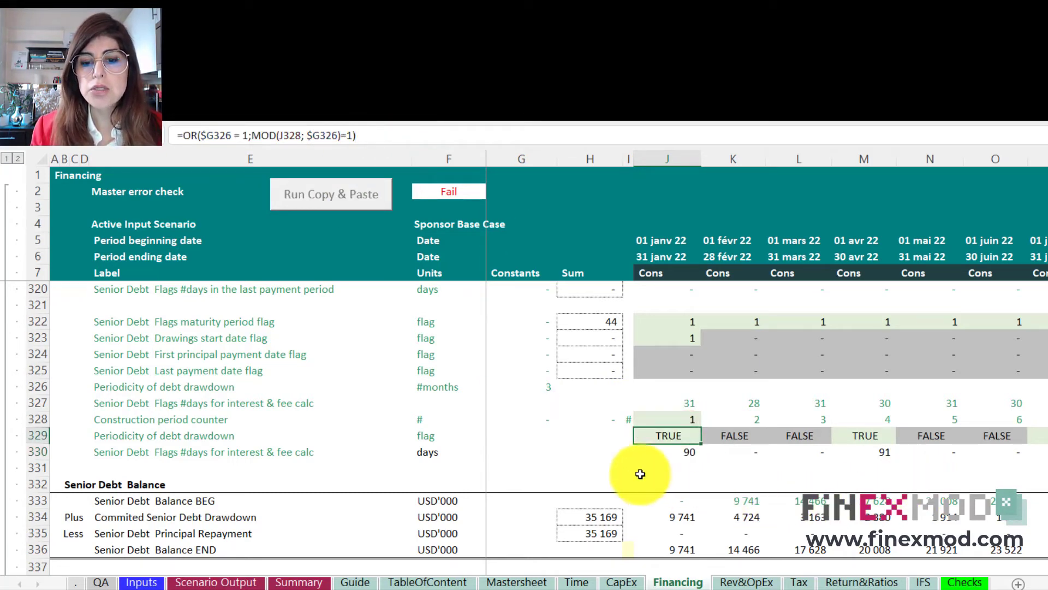
# Step: Compare the January, April and July 2022 interest and fee day counts in J330, M330 and P330
pyautogui.click(685, 452)
pyautogui.click(843, 455)
pyautogui.click(691, 454)
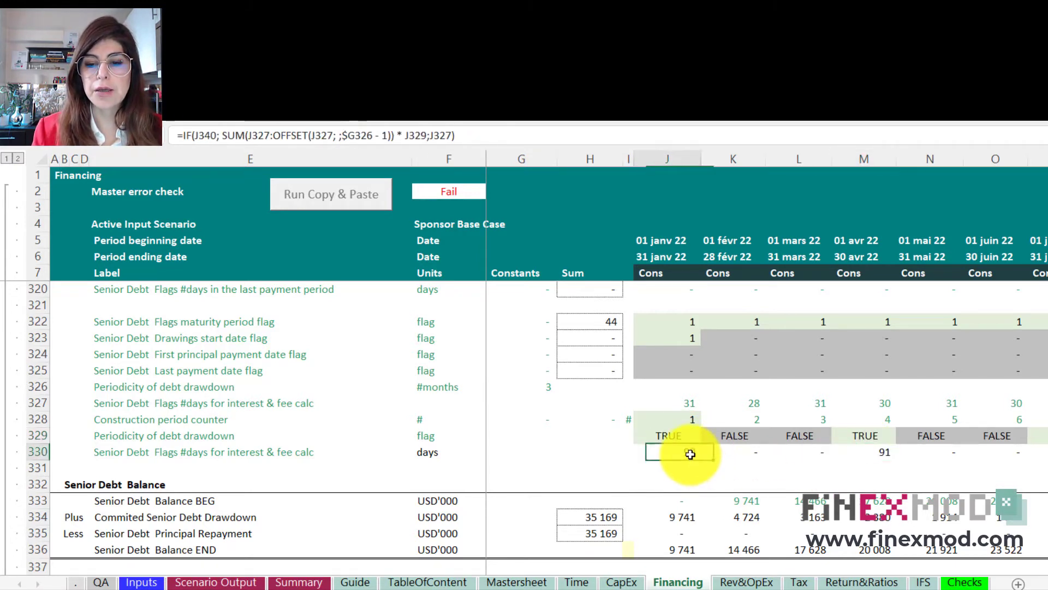
pyautogui.click(891, 452)
pyautogui.click(1039, 455)
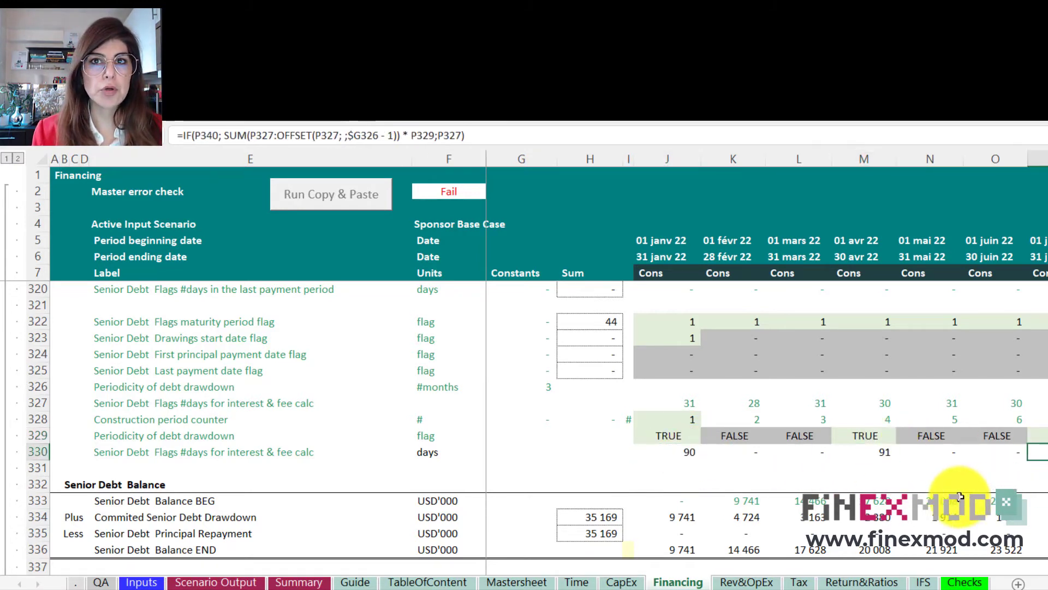
pyautogui.click(687, 454)
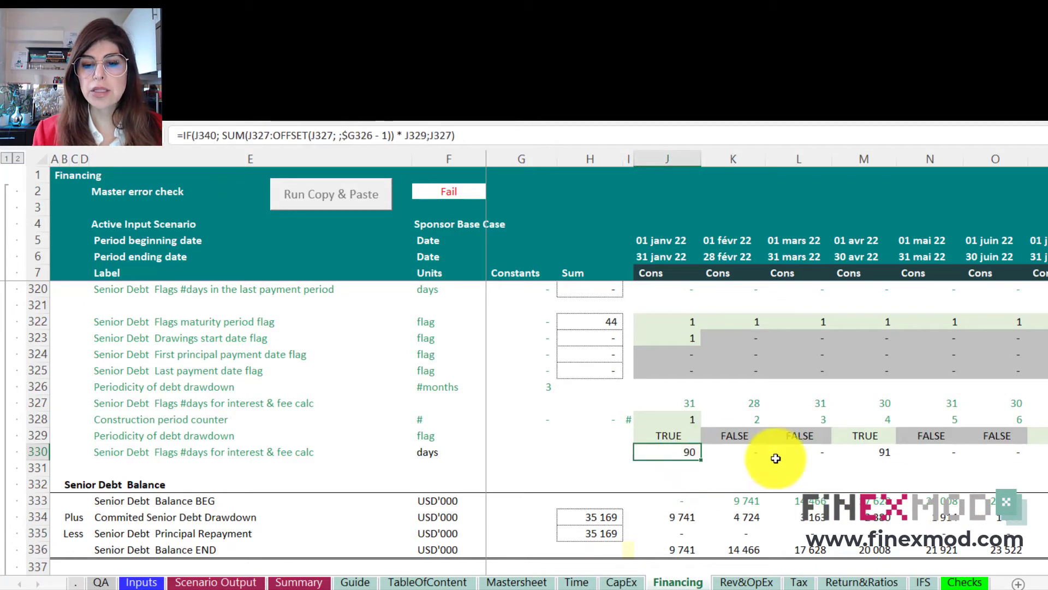
pyautogui.click(881, 453)
pyautogui.click(1045, 454)
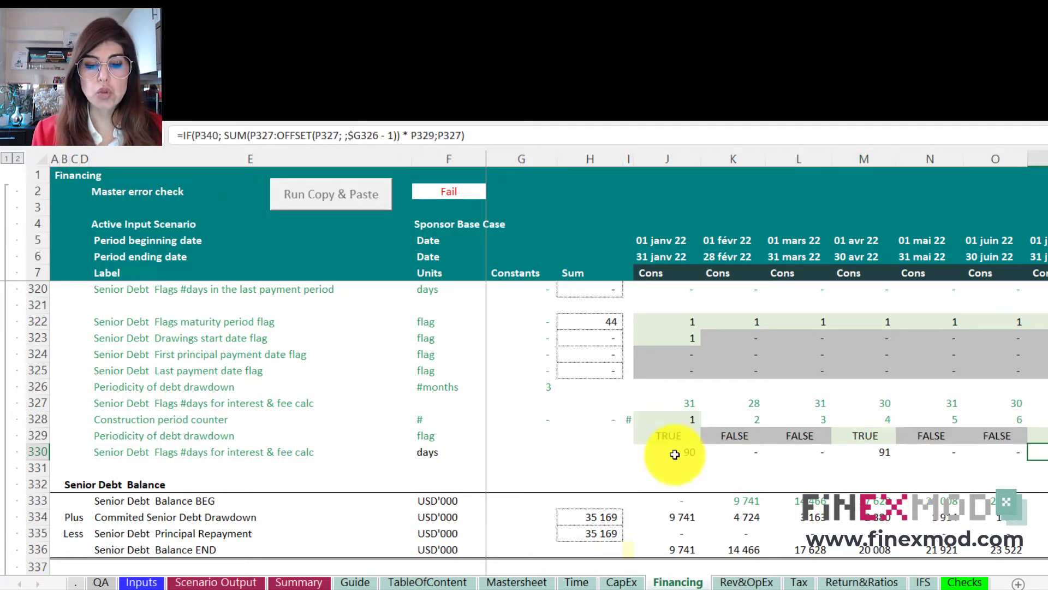
pyautogui.click(674, 452)
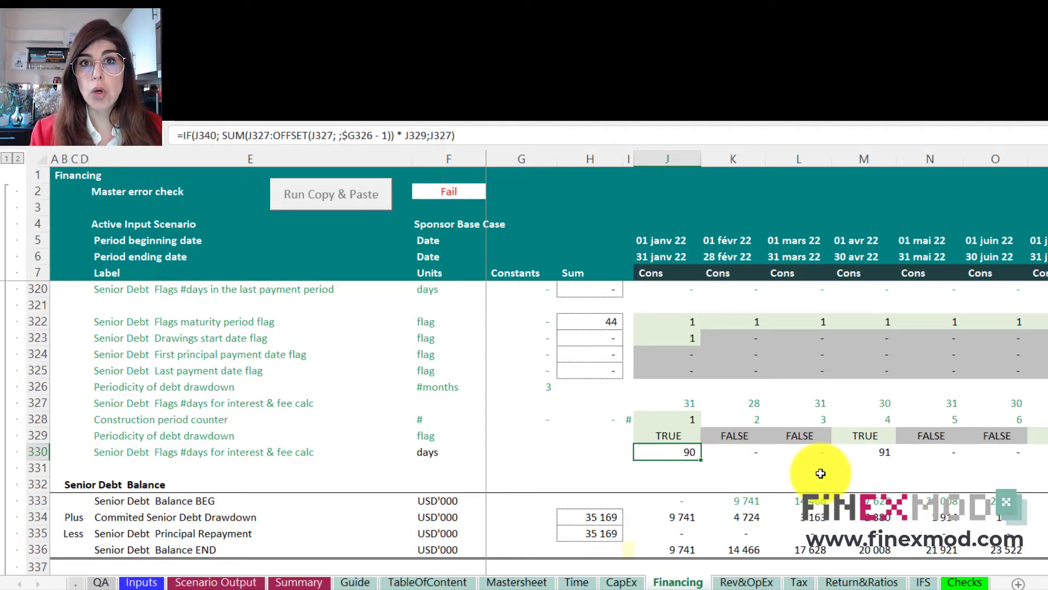
# Step: Inspect the January senior debt commitment fee rate formula in J347 and trace its references to J330 and J340
pyautogui.scroll(-2, 716, 468)
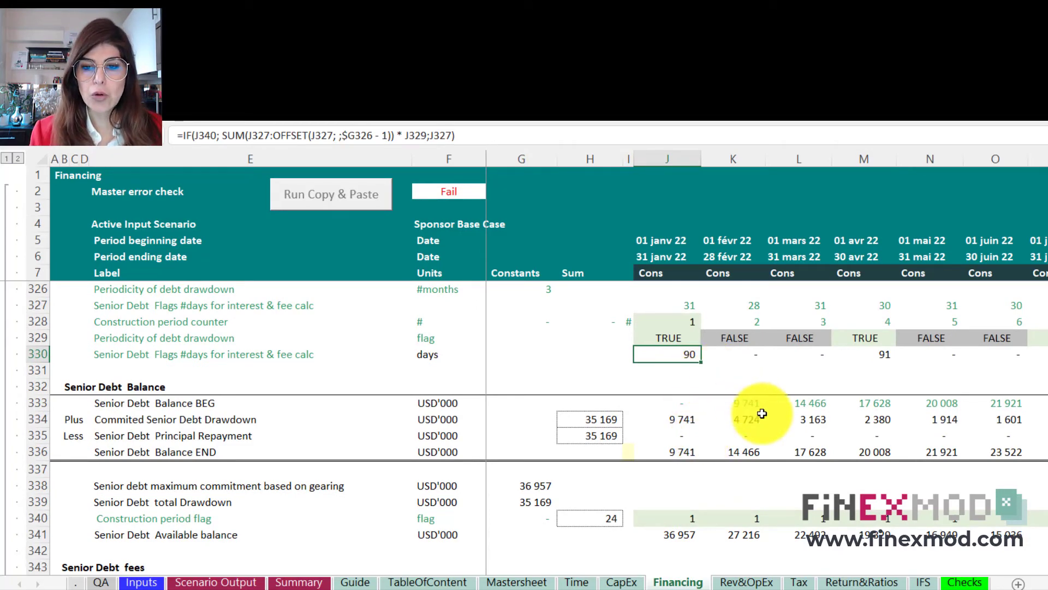
pyautogui.scroll(-6, 764, 418)
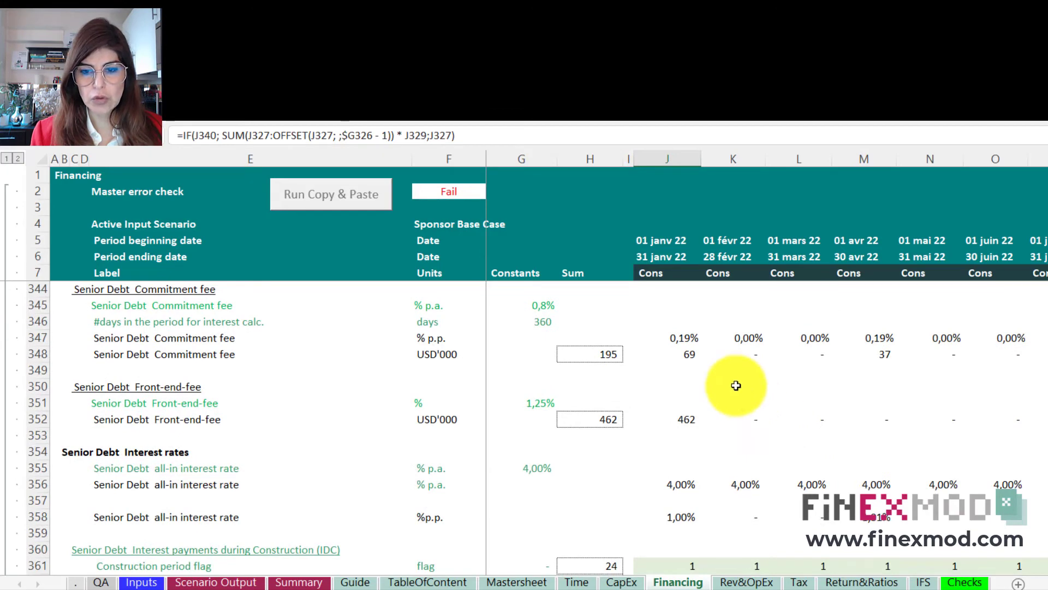
pyautogui.scroll(1, 684, 355)
pyautogui.click(682, 385)
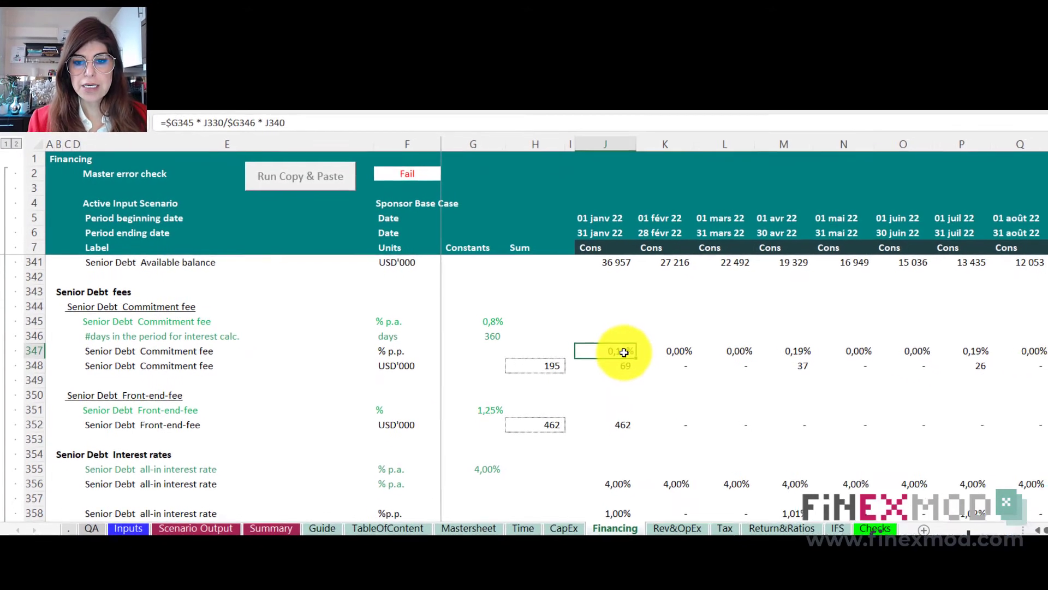
pyautogui.click(304, 123)
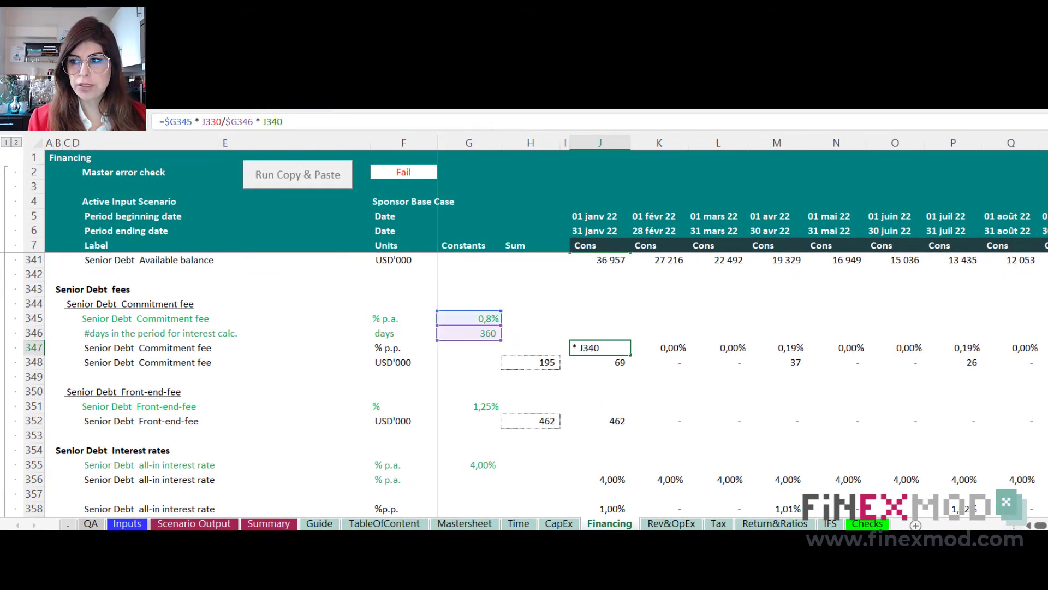
pyautogui.scroll(3, 536, 383)
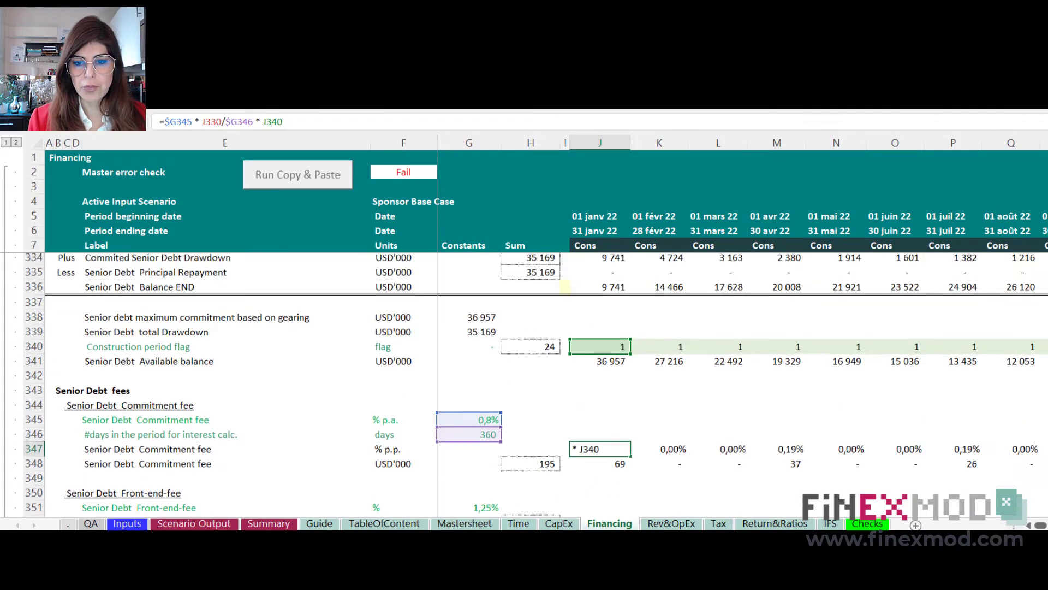
pyautogui.scroll(3, 709, 382)
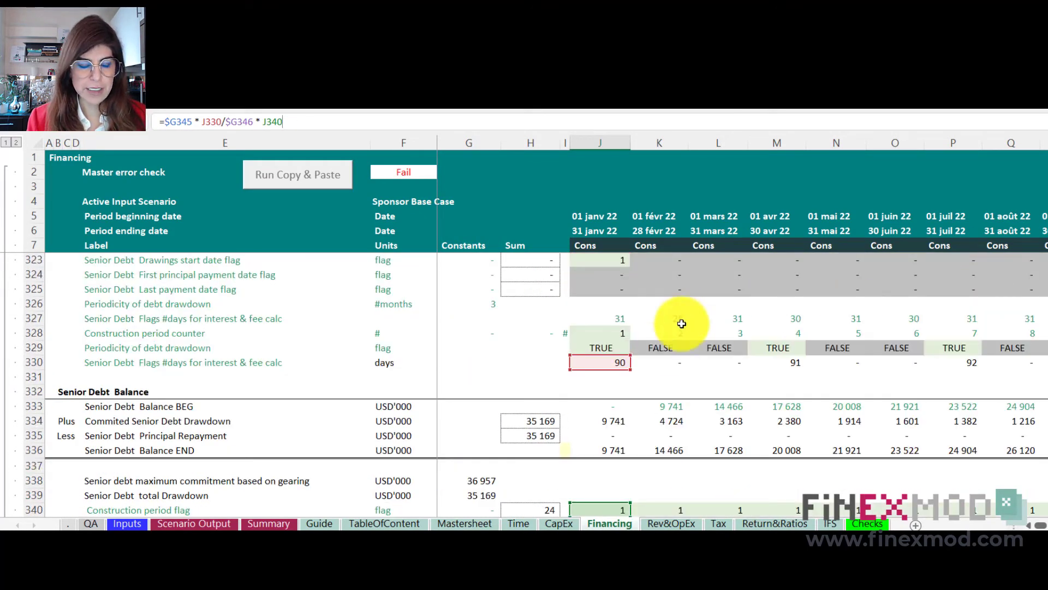
pyautogui.scroll(-4, 721, 393)
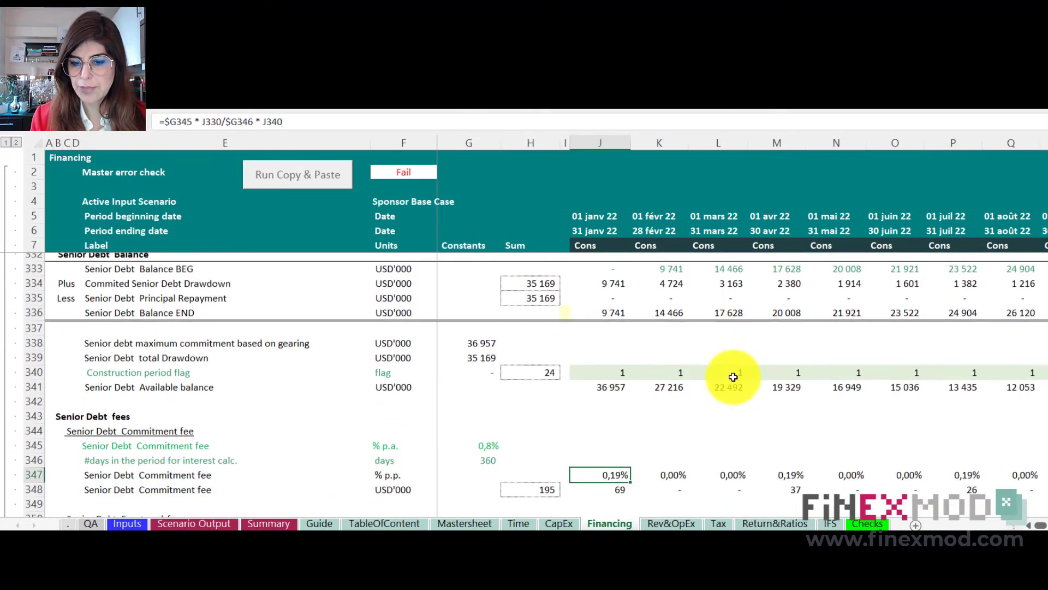
pyautogui.press('Escape')
# Step: Check the April commitment fee rate in M347 and review the commitment fee amounts across row 348
pyautogui.press('Right')
pyautogui.press('Right')
pyautogui.press('Right')
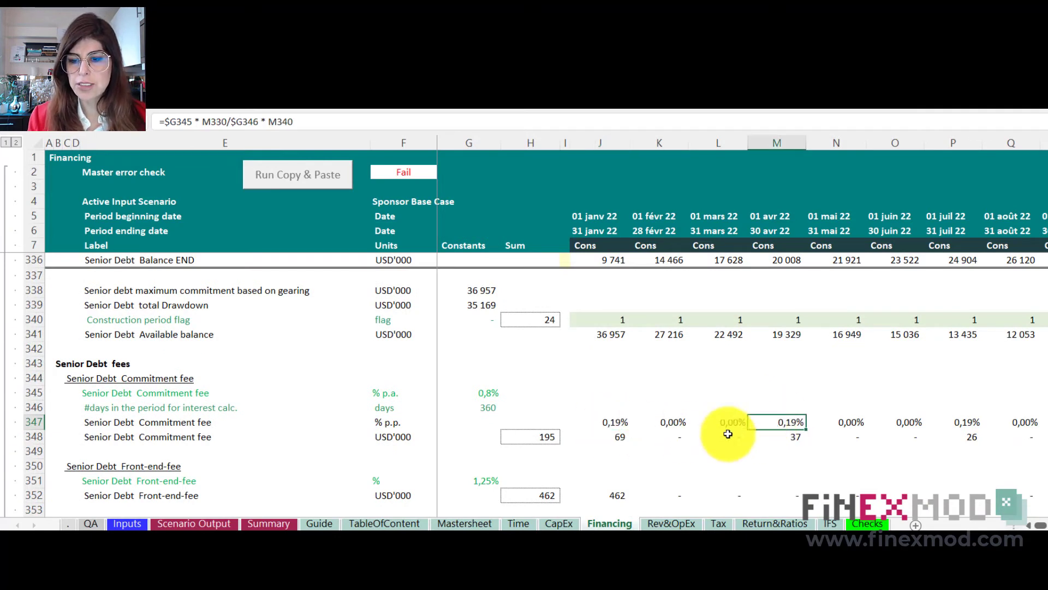
pyautogui.click(608, 437)
pyautogui.moveTo(608, 436); pyautogui.dragTo(1046, 440)
pyautogui.moveTo(1041, 527); pyautogui.dragTo(990, 529)
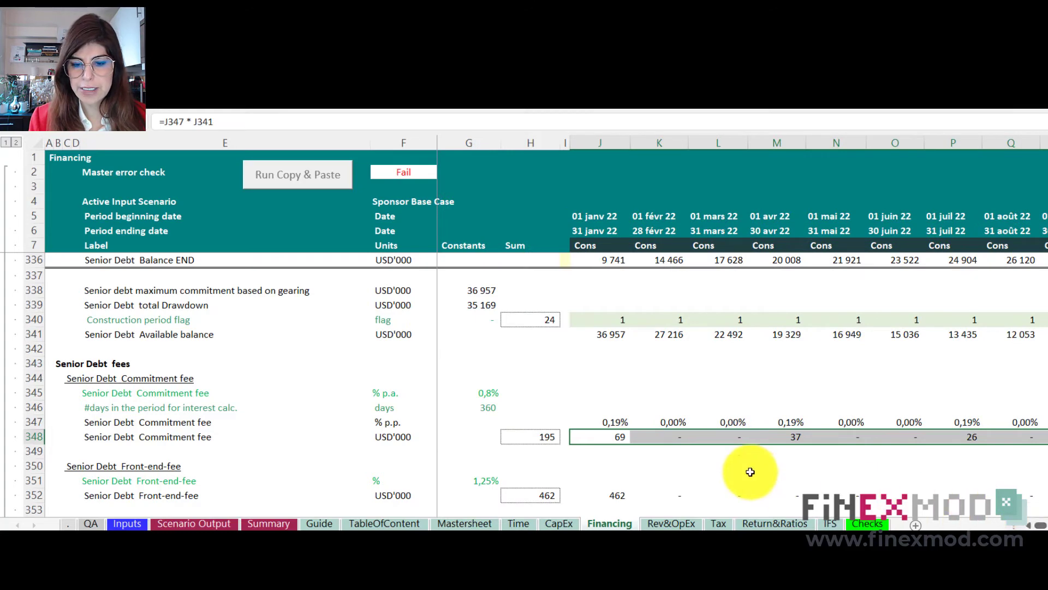
# Step: Review the senior debt interest payments during construction (IDC) across the construction months in row 362
pyautogui.scroll(-2, 750, 472)
pyautogui.scroll(-6, 750, 471)
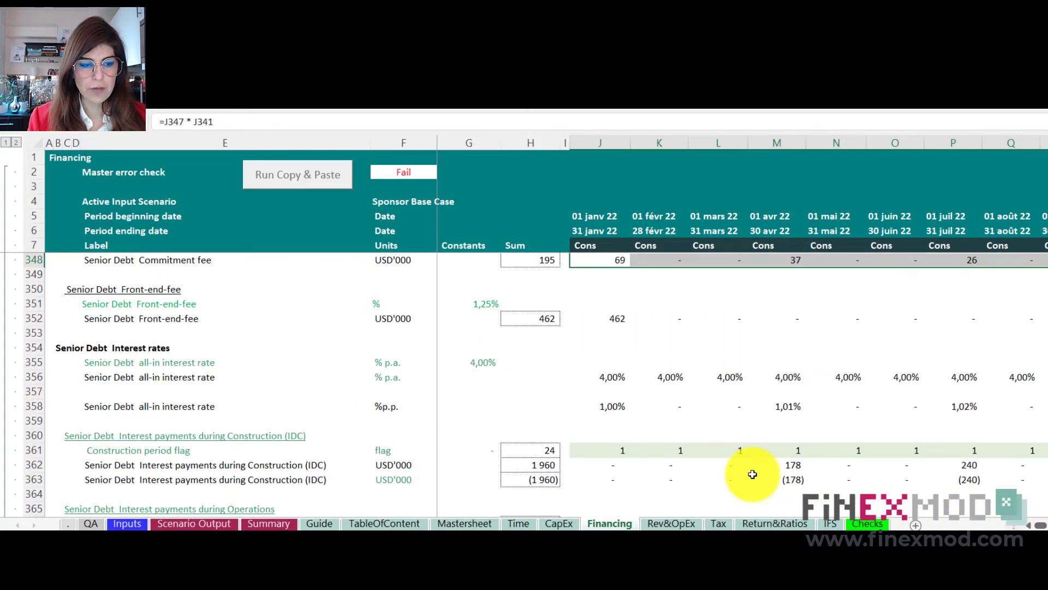
pyautogui.scroll(1, 754, 477)
pyautogui.moveTo(615, 334); pyautogui.dragTo(1046, 334)
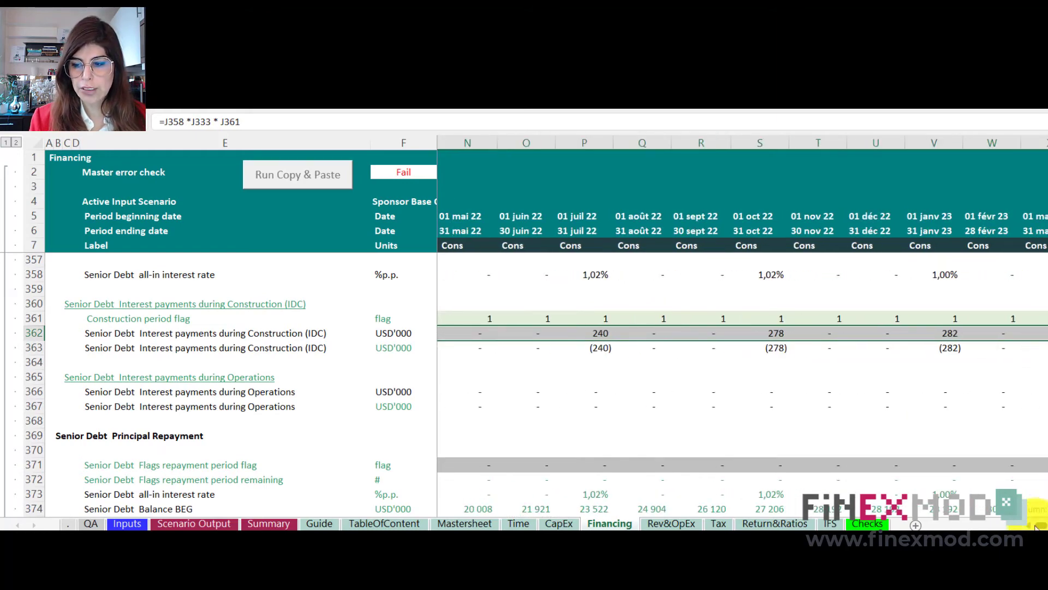
pyautogui.hscroll(-5, 1041, 527)
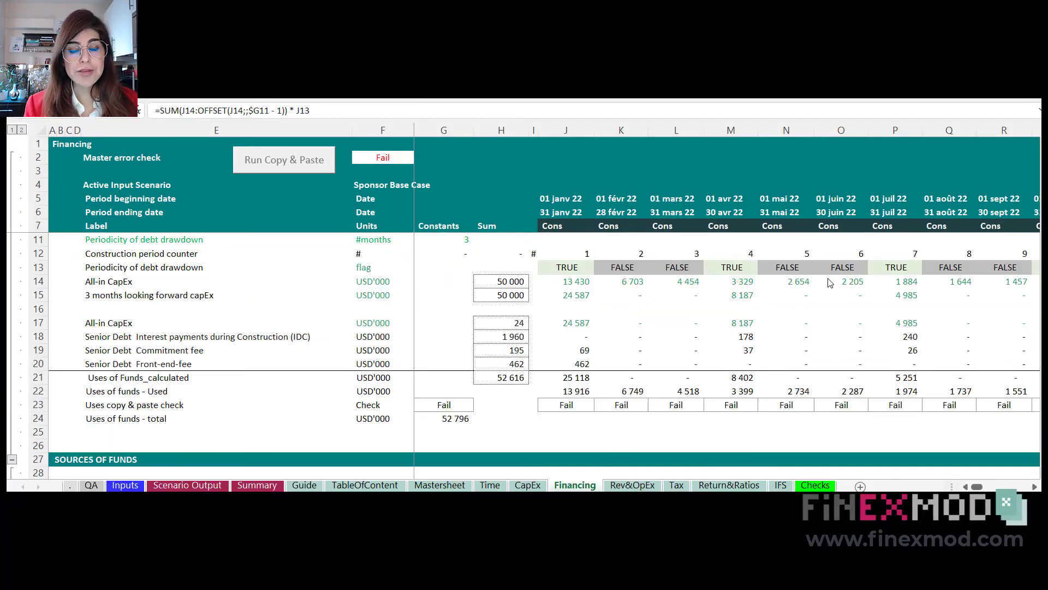
# Step: Inspect the All-in CapEx in J17 and review Uses of Funds_calculated across the construction months in row 21
pyautogui.click(580, 323)
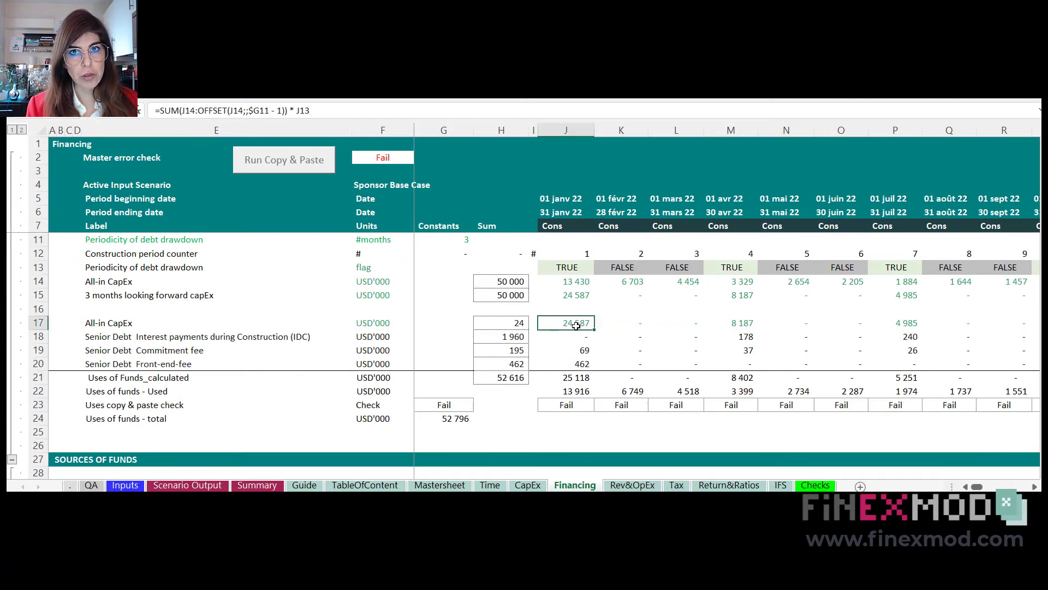
pyautogui.click(589, 375)
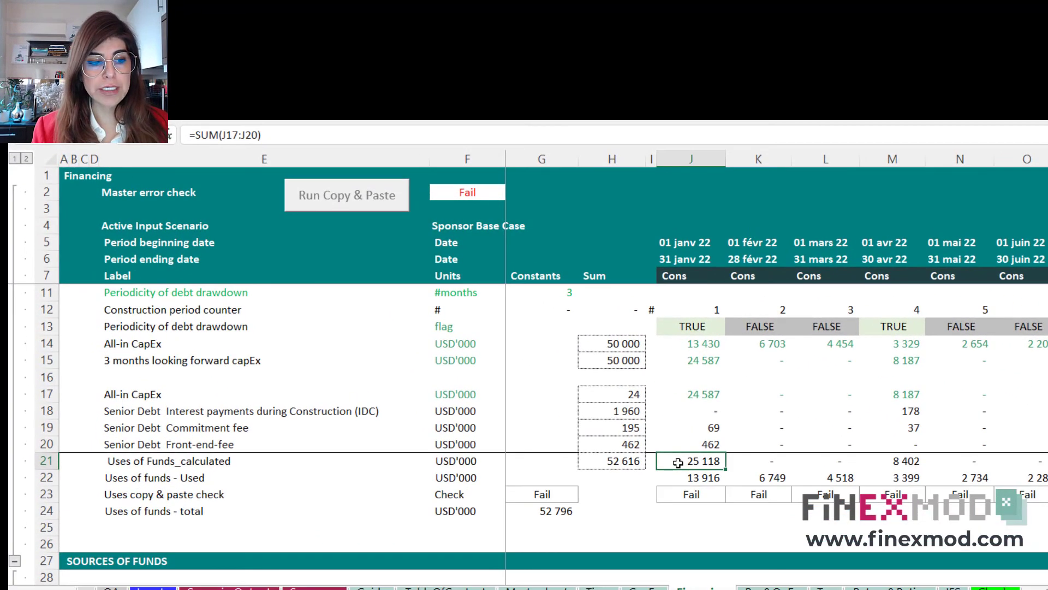
pyautogui.moveTo(558, 377); pyautogui.dragTo(790, 377)
pyautogui.moveTo(964, 460); pyautogui.dragTo(1045, 461)
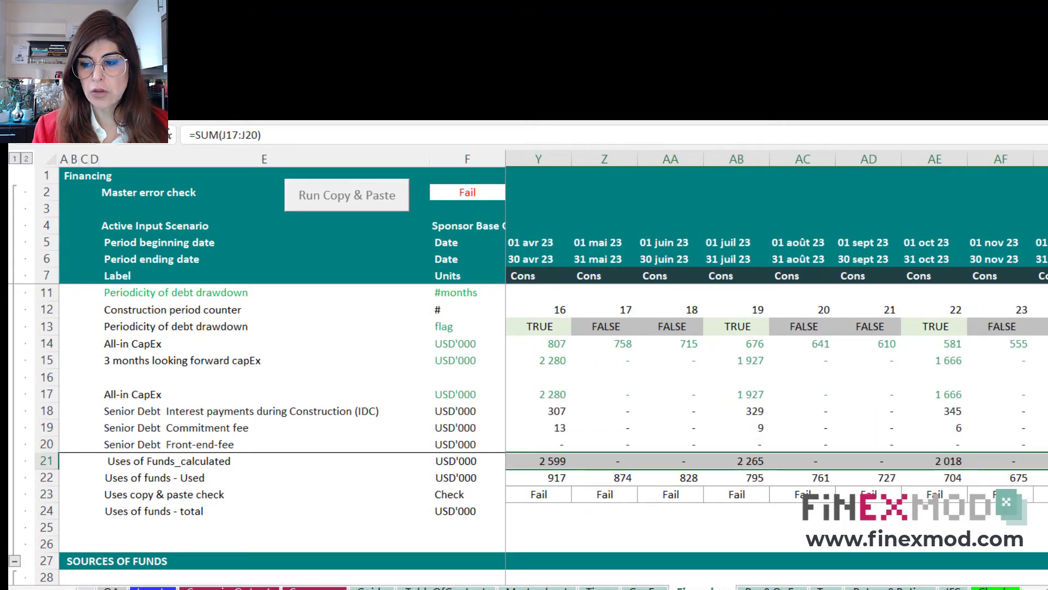
pyautogui.hotkey('ctrl', 'BackSpace')
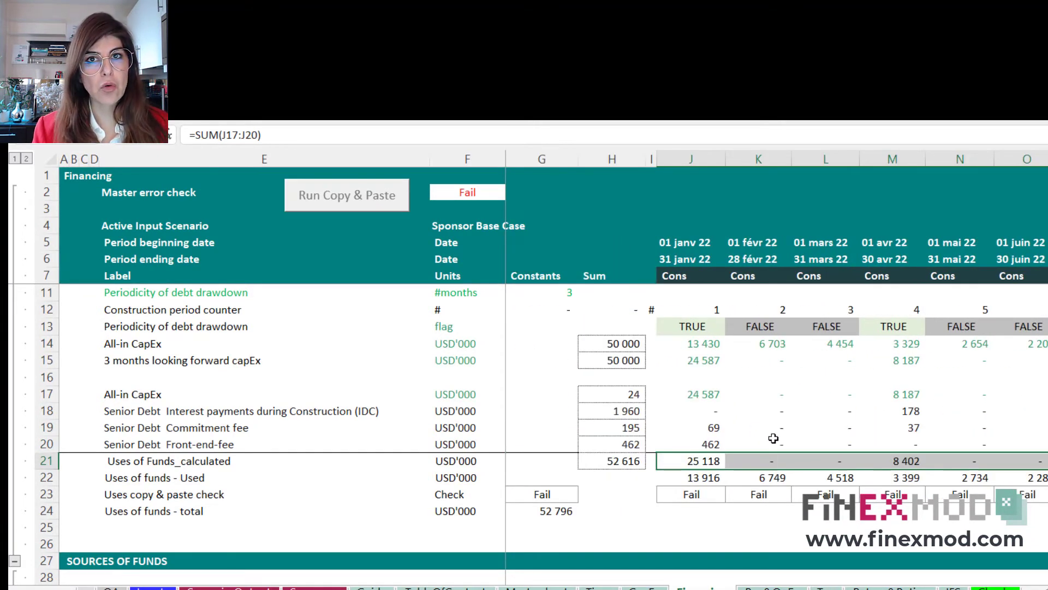
# Step: Run the copy and paste macro to refresh the Uses of funds - Used values, and check J22 and the total in G24
pyautogui.scroll(-1, 774, 439)
pyautogui.click(355, 195)
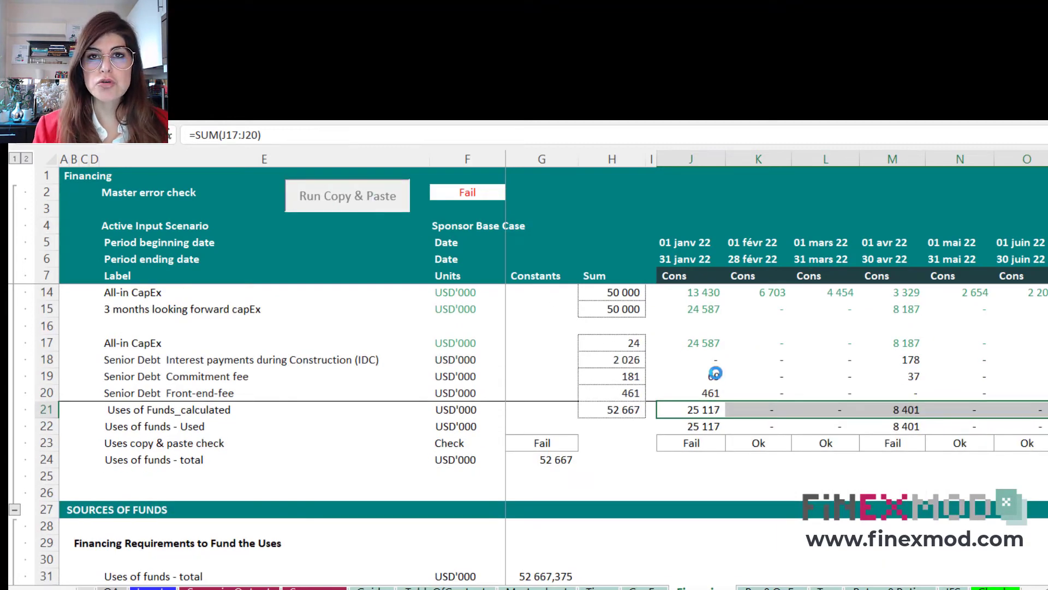
pyautogui.click(710, 426)
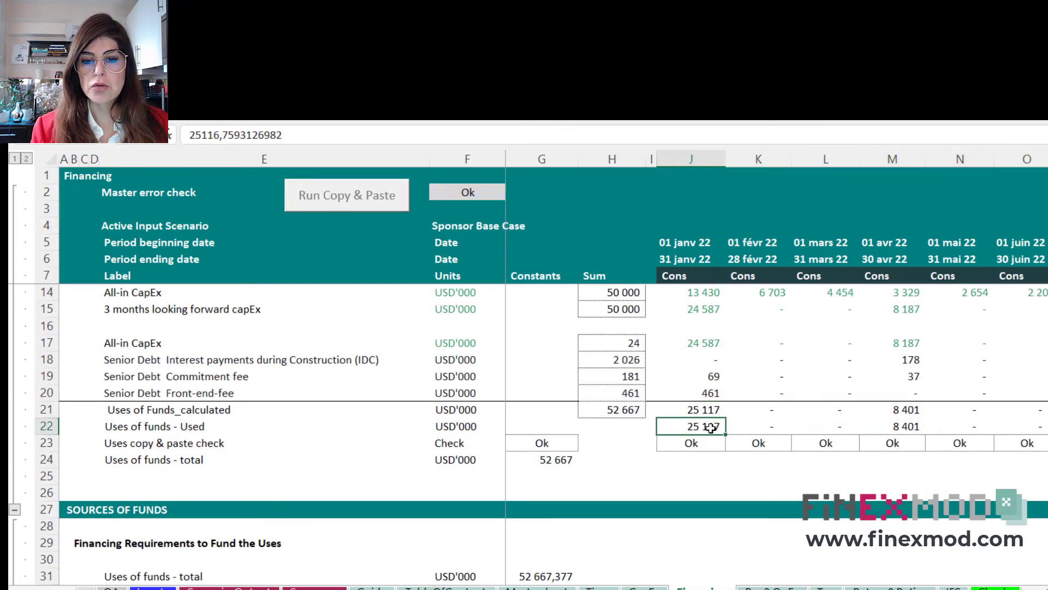
pyautogui.click(525, 460)
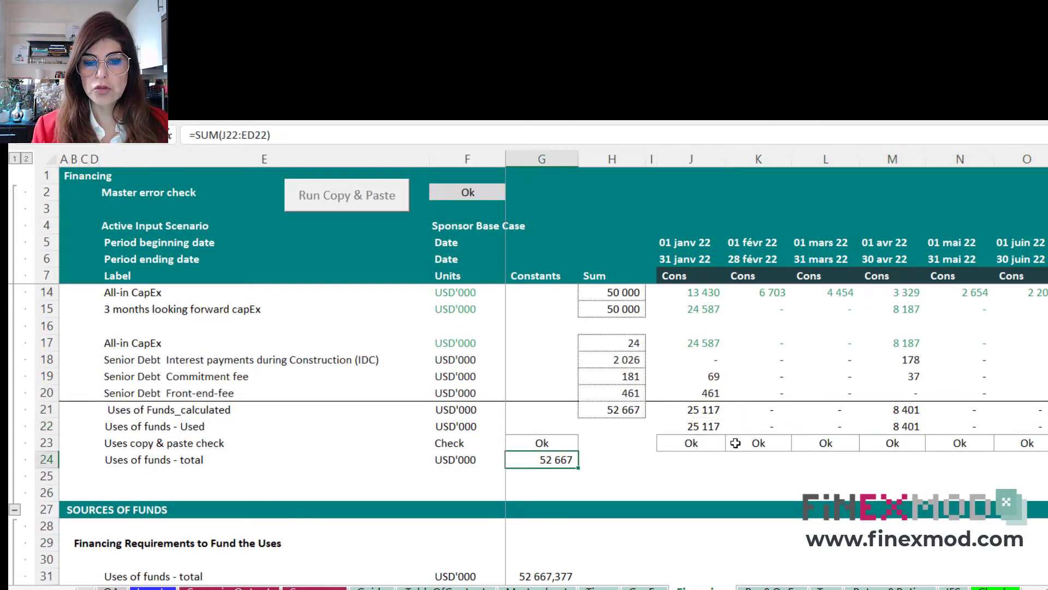
pyautogui.click(690, 429)
# Step: Inspect the total uses of funds in row 38 and the January committed equity drawdown in J42 of the Summary Drawdown Schedules
pyautogui.scroll(-5, 691, 431)
pyautogui.click(701, 441)
pyautogui.click(961, 442)
pyautogui.click(704, 509)
pyautogui.scroll(-1, 765, 513)
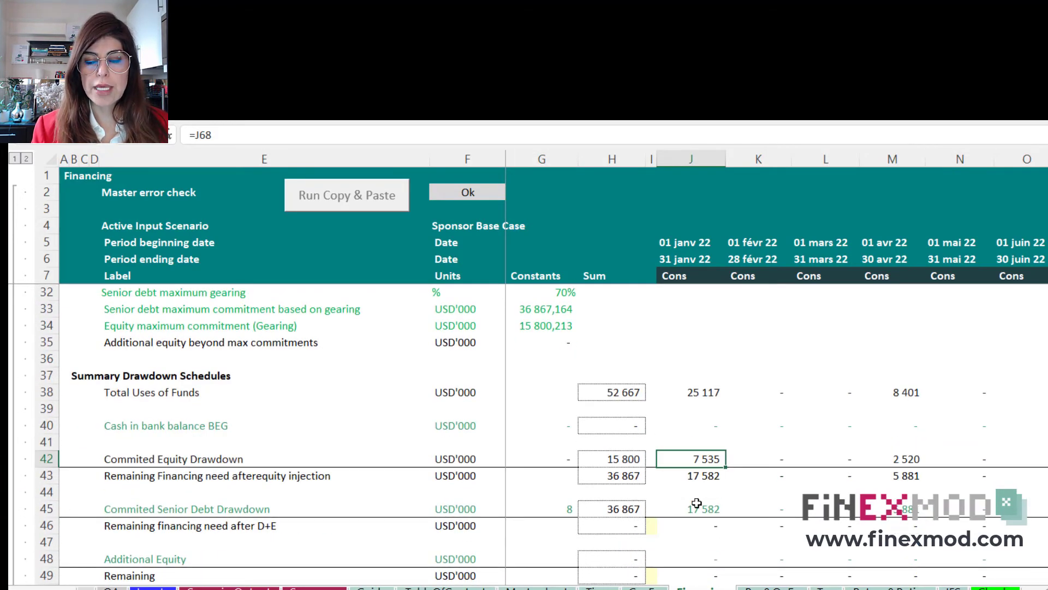
# Step: Compare the January equity and senior debt drawdowns in J42 and J45, and review the senior debt drawdown across row 45
pyautogui.click(699, 508)
pyautogui.click(702, 461)
pyautogui.click(710, 505)
pyautogui.click(921, 510)
pyautogui.moveTo(704, 510); pyautogui.dragTo(1029, 511)
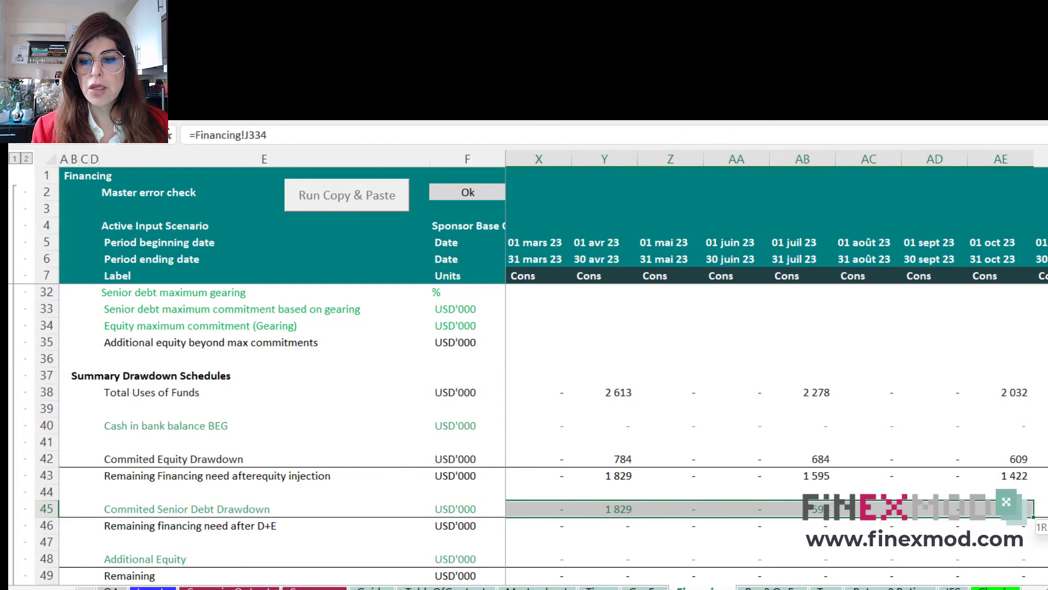
pyautogui.hscroll(-6, 871, 502)
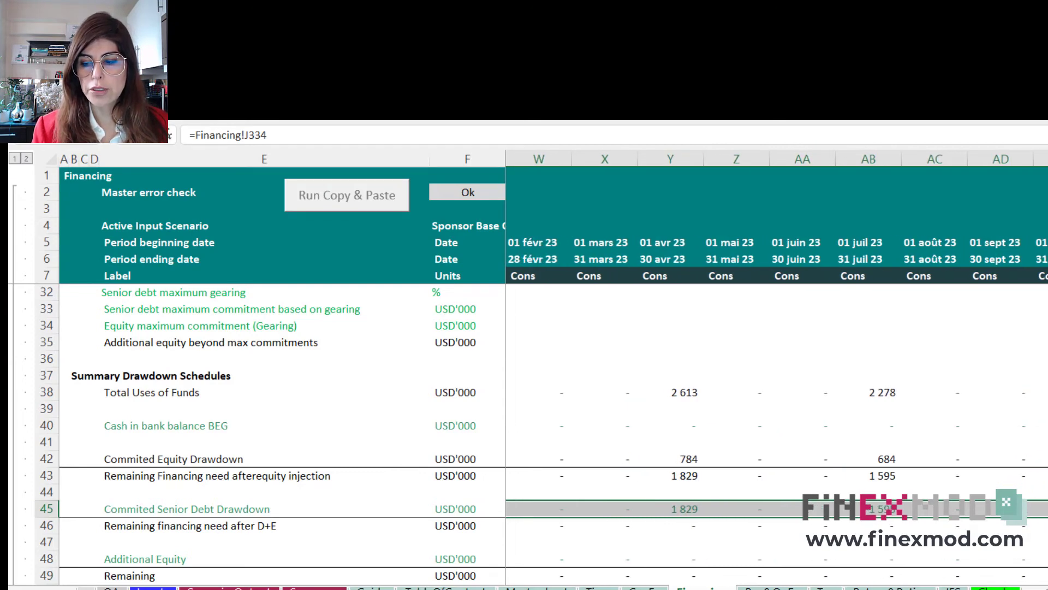
# Step: Review the equity and senior debt drawdown calculations for the 100% equity upfront, pro-rata and accelerated pro-rata options
pyautogui.scroll(-18, 860, 473)
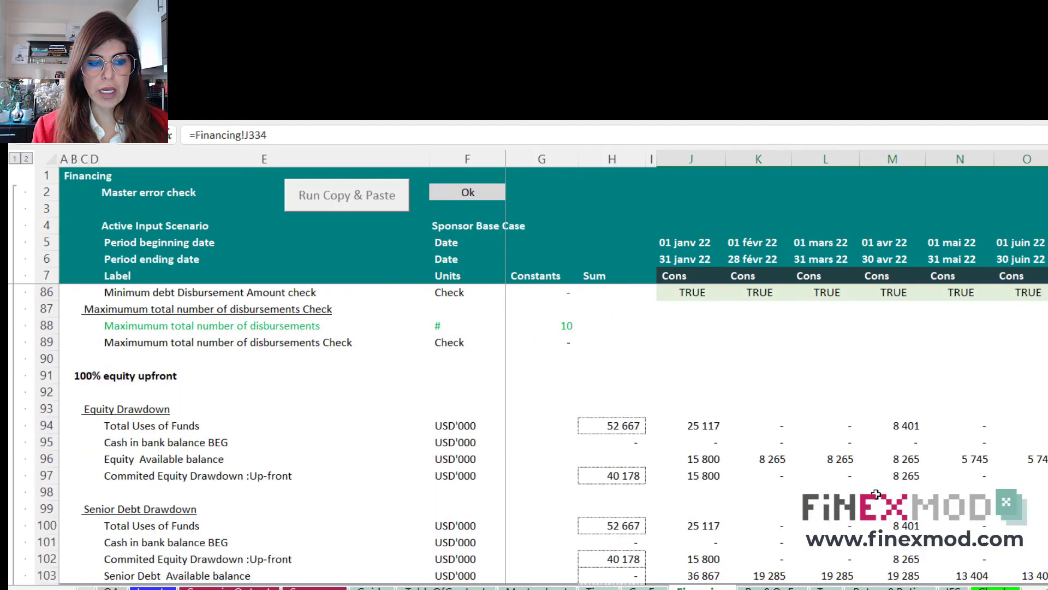
pyautogui.scroll(-10, 876, 492)
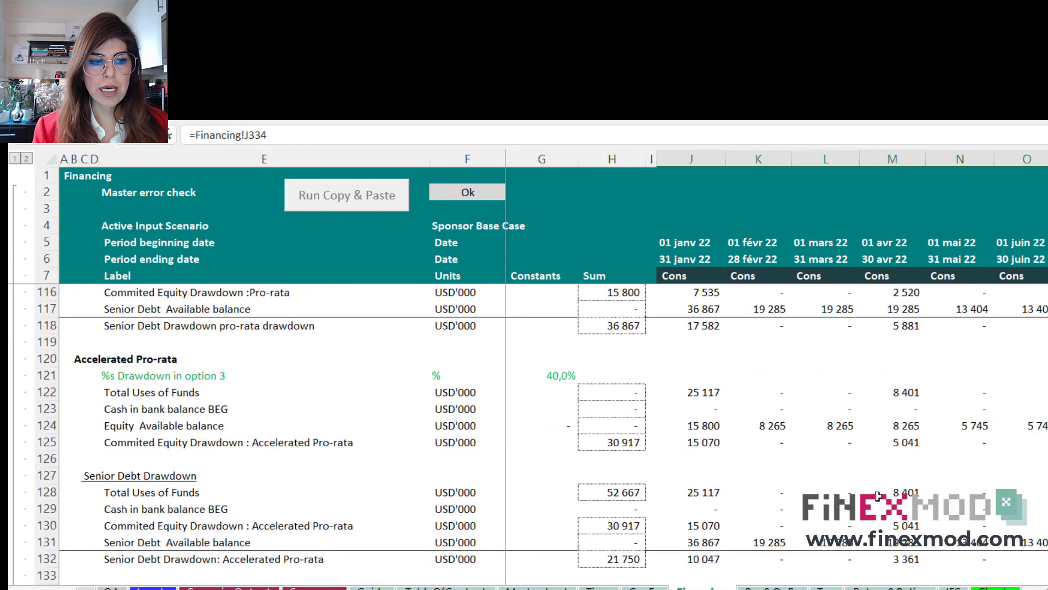
pyautogui.scroll(-7, 877, 495)
pyautogui.scroll(-8, 890, 501)
pyautogui.scroll(20, 890, 503)
pyautogui.scroll(7, 890, 504)
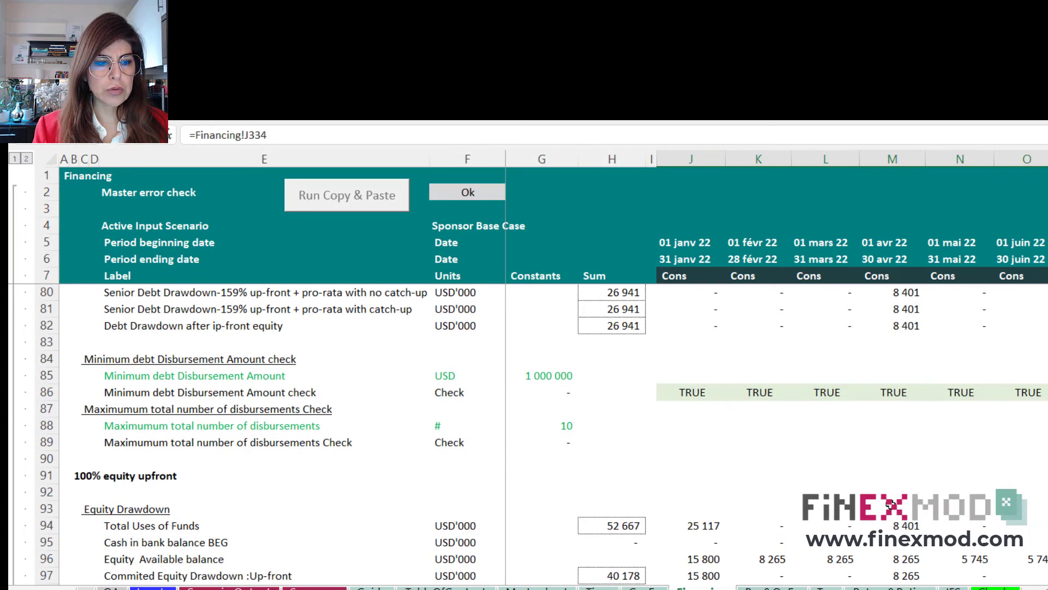
# Step: Inspect the Minimum debt Disbursement Amount check formula in J86 and its results across the construction months in row 86
pyautogui.scroll(2, 890, 505)
pyautogui.click(112, 460)
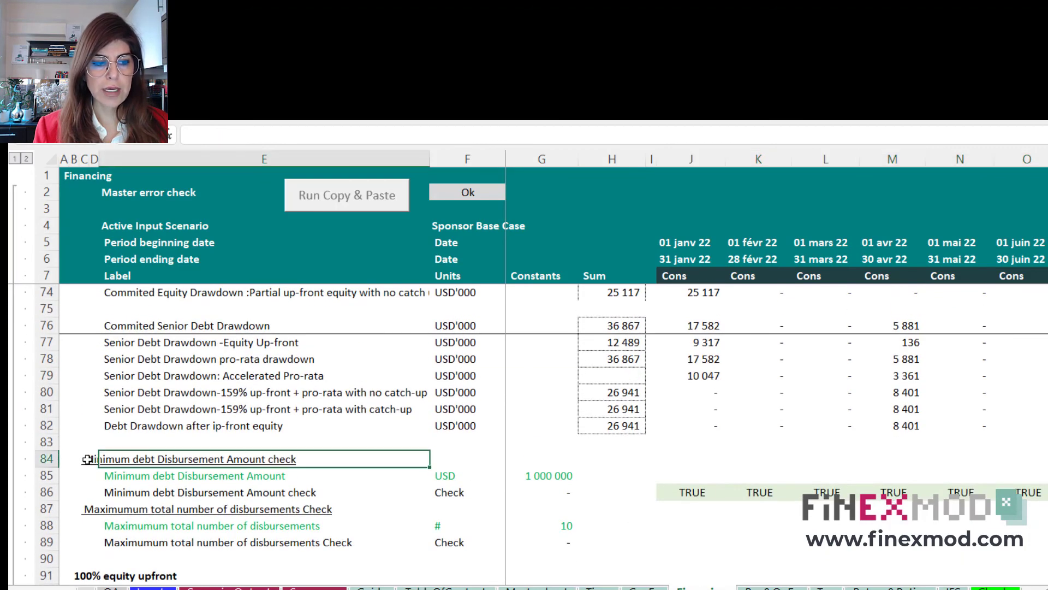
pyautogui.click(81, 460)
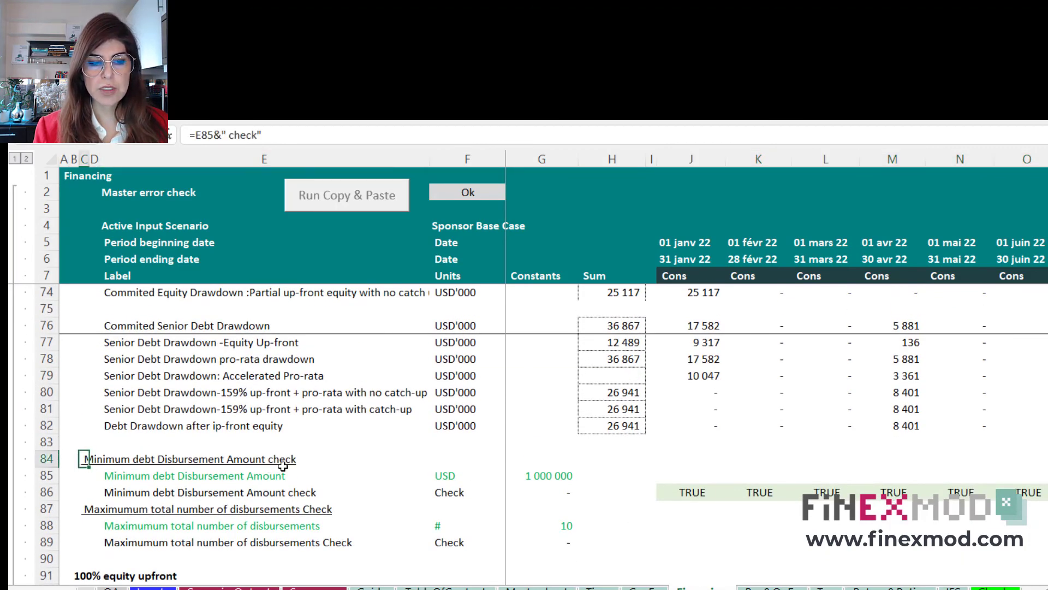
pyautogui.click(692, 494)
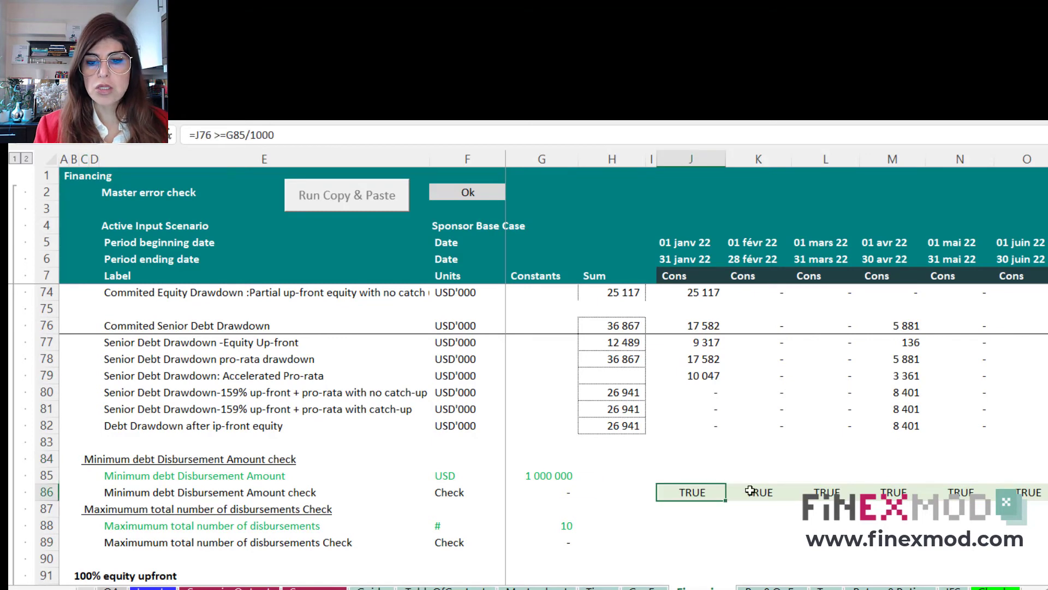
pyautogui.click(331, 133)
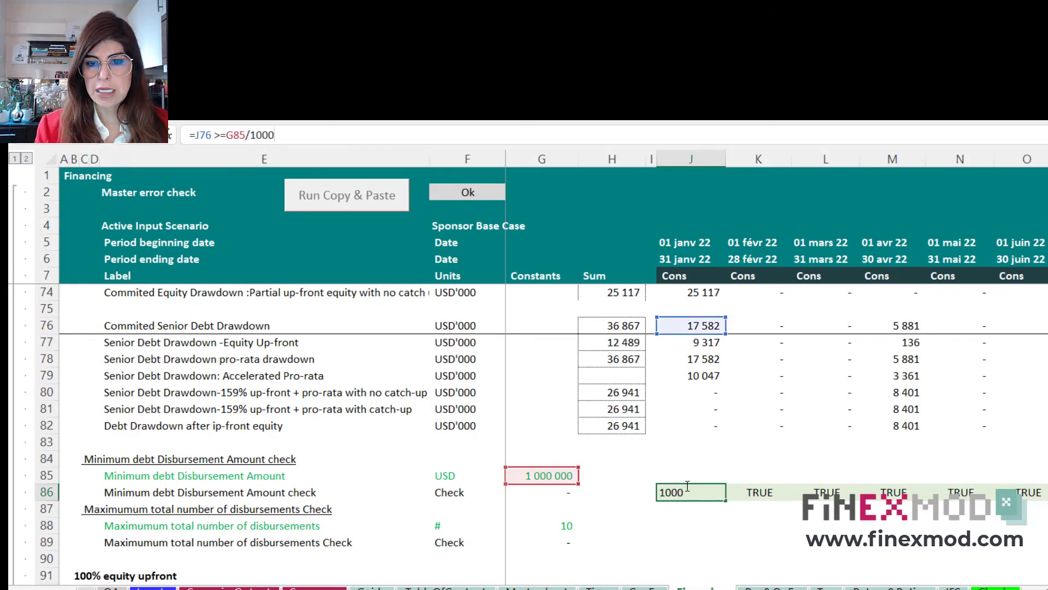
pyautogui.press('Escape')
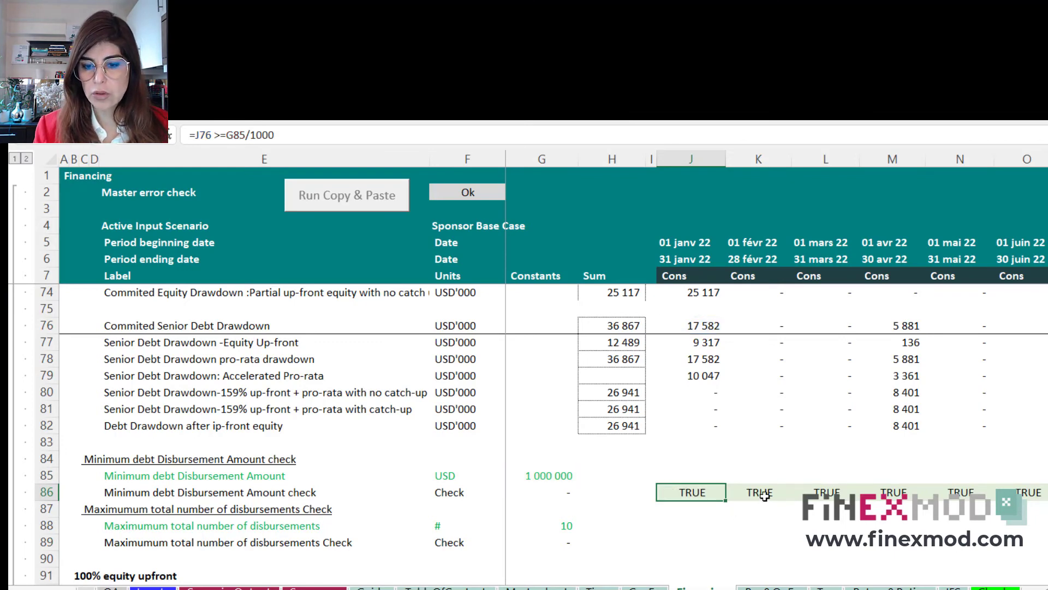
pyautogui.click(765, 495)
pyautogui.click(955, 498)
pyautogui.click(761, 490)
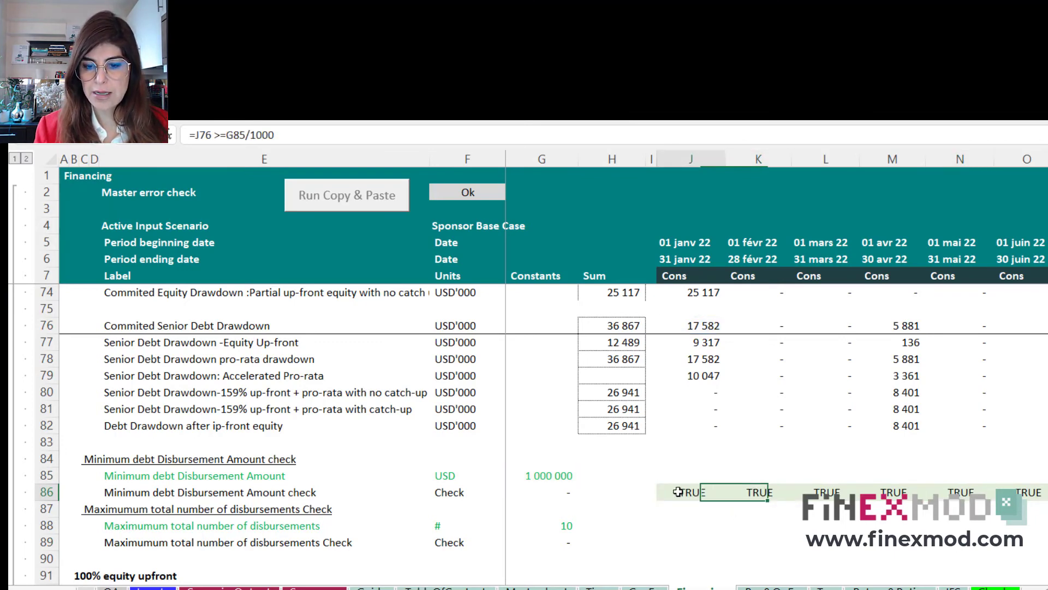
pyautogui.click(691, 492)
# Step: Inspect the maximum total number of disbursements input in G88 and the COUNTIF check formula in G89
pyautogui.scroll(-2, 693, 491)
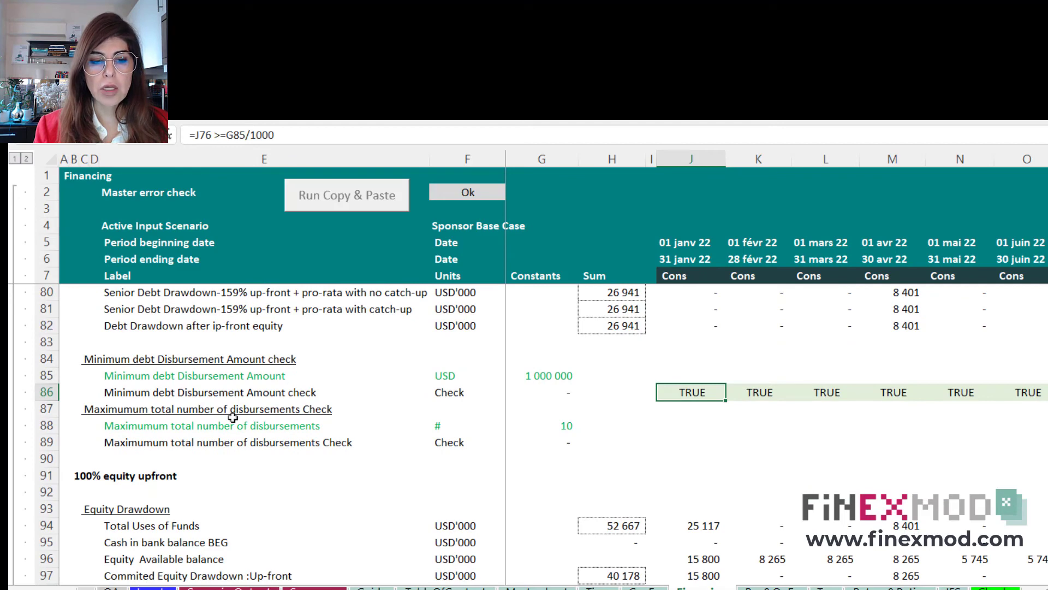
pyautogui.click(561, 432)
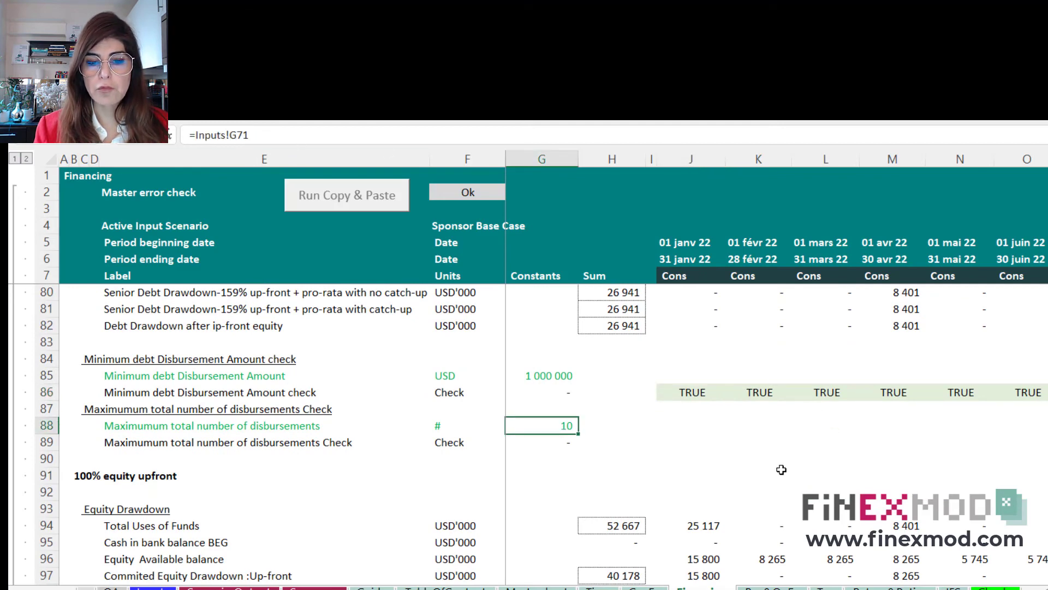
pyautogui.scroll(1, 780, 465)
pyautogui.click(565, 493)
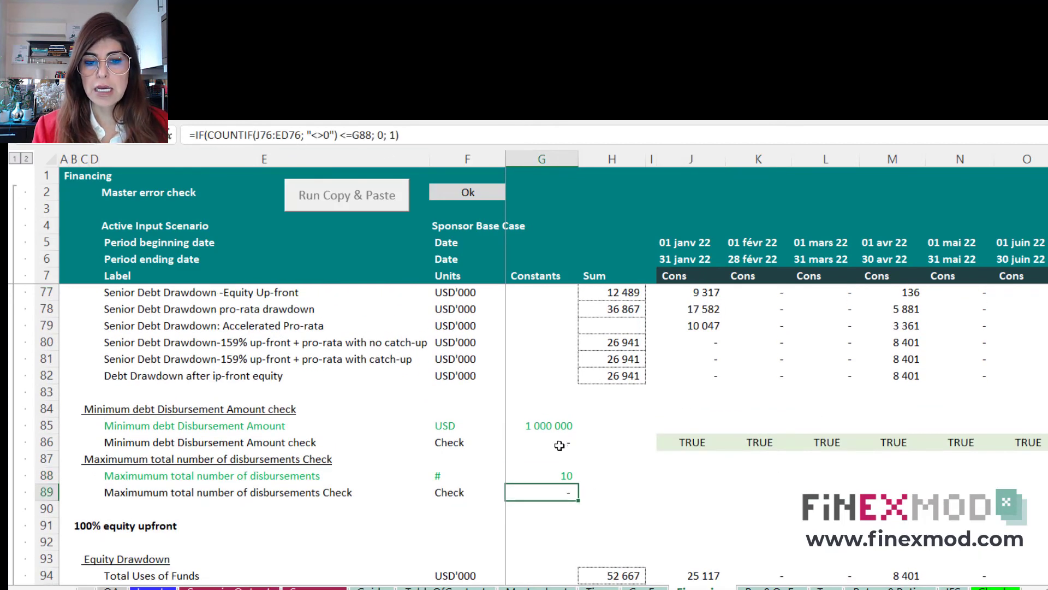
pyautogui.click(434, 132)
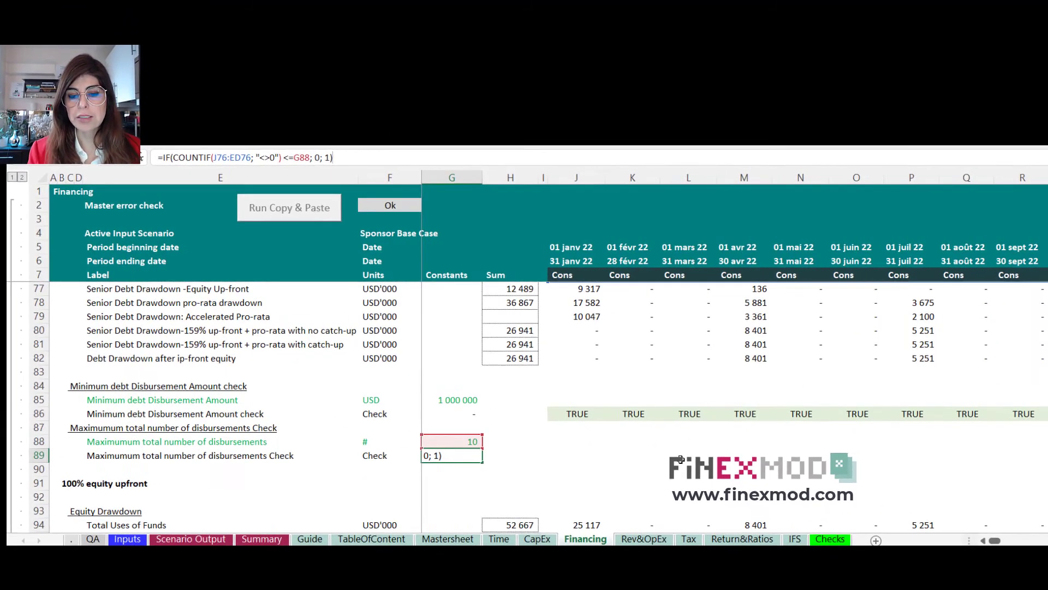
pyautogui.press('Escape')
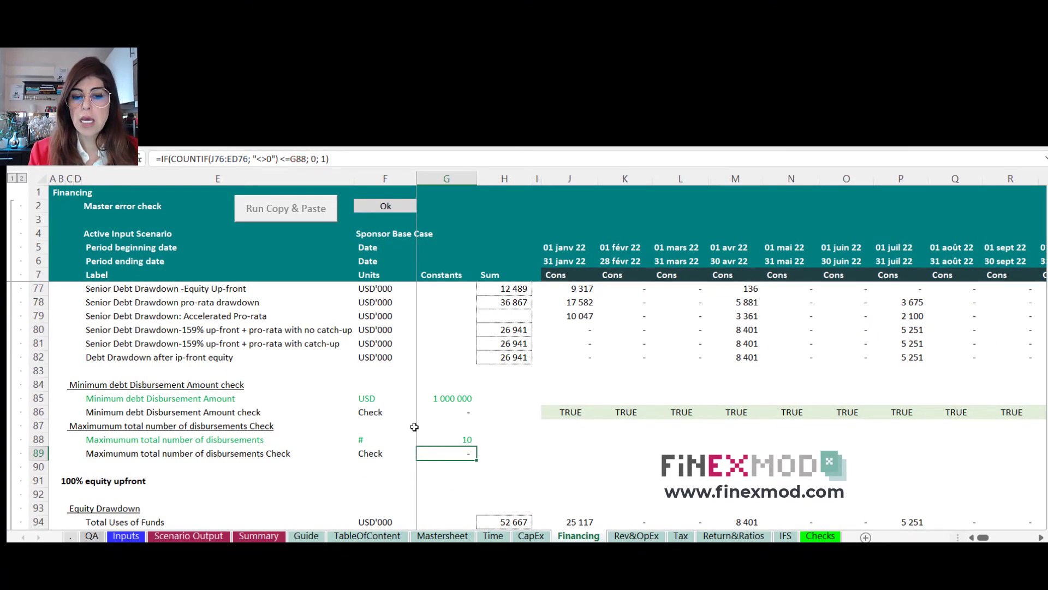
# Step: Open the Checks sheet and inspect the ranges summed by the Master error check formula in G24
pyautogui.click(821, 537)
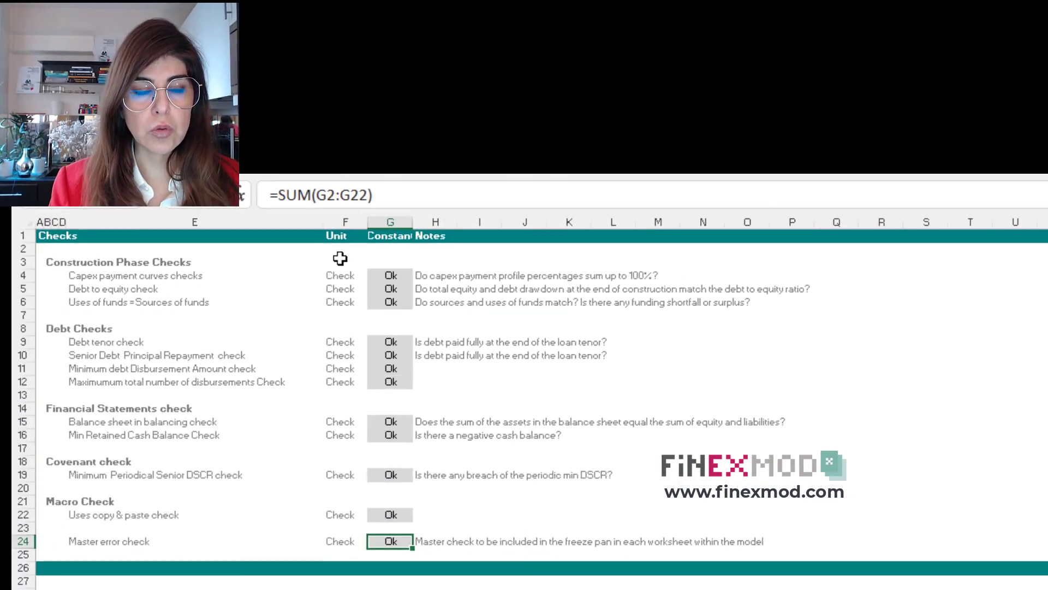
pyautogui.click(404, 198)
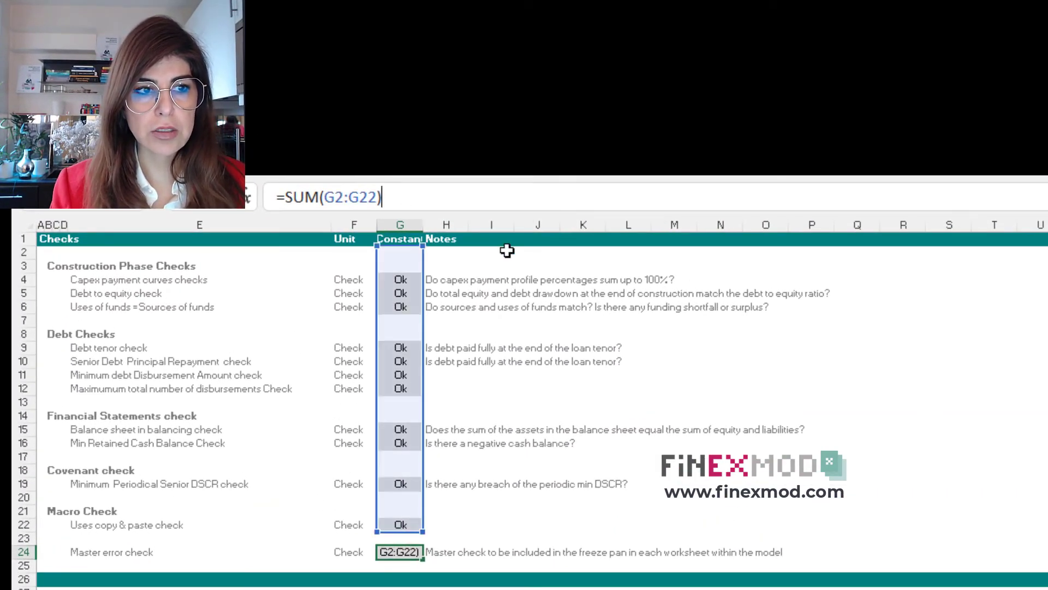
pyautogui.press('Escape')
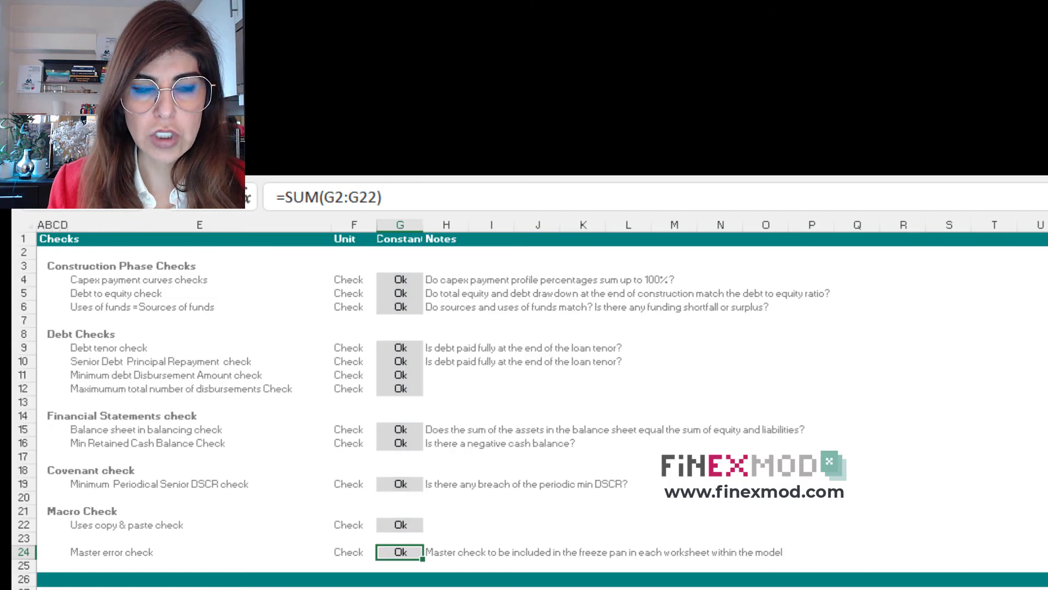
# Step: Look through the model's other worksheets, including Time, for the Master error check in the frozen header
pyautogui.hotkey('ctrl', 'pagedown')
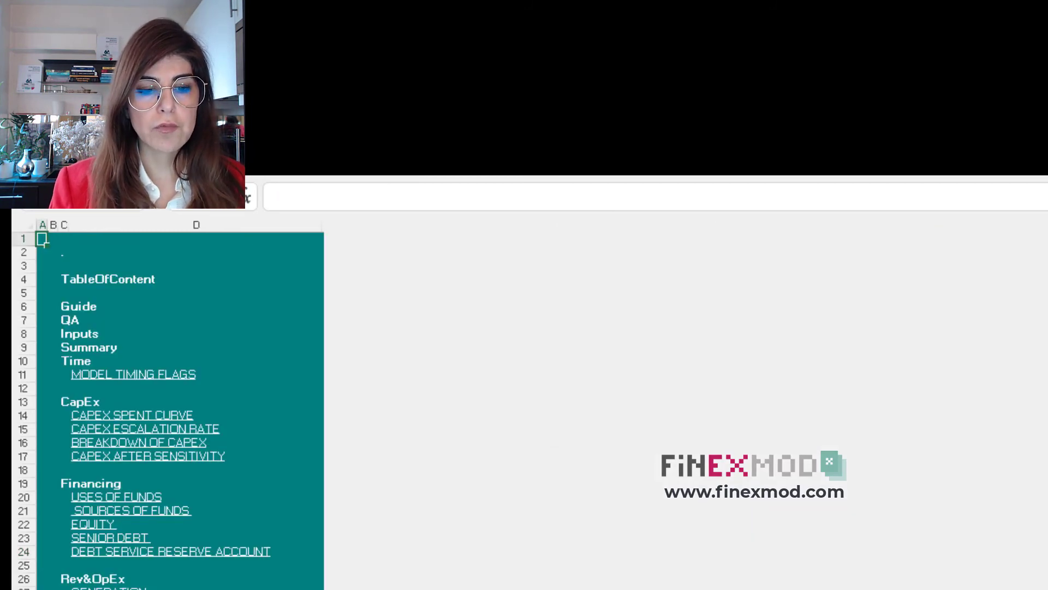
pyautogui.hotkey('ctrl', 'pagedown')
pyautogui.hotkey('ctrl', 'pagedown')
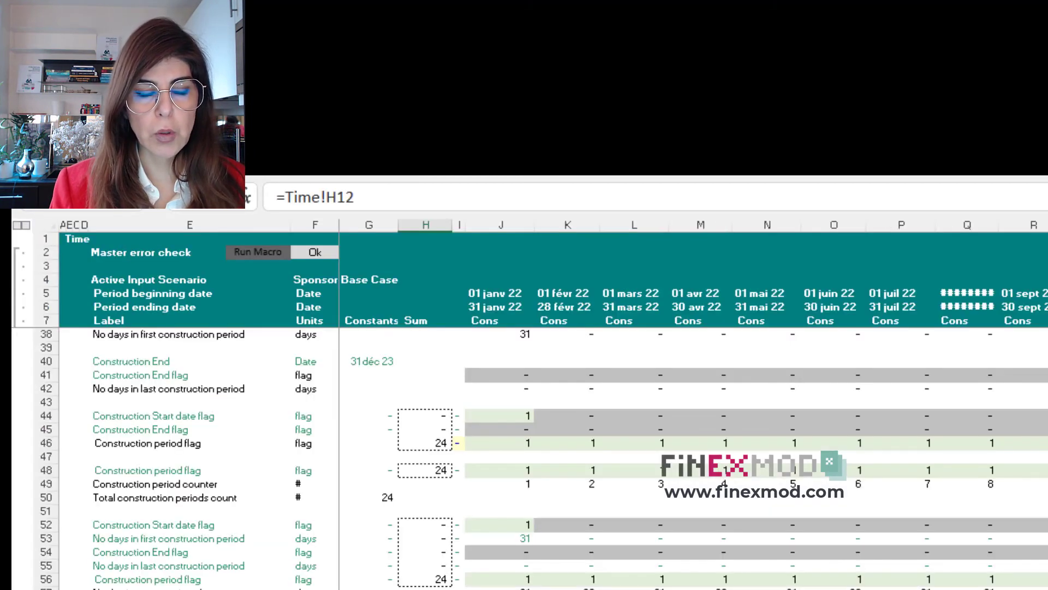
pyautogui.hotkey('ctrl', 'pagedown')
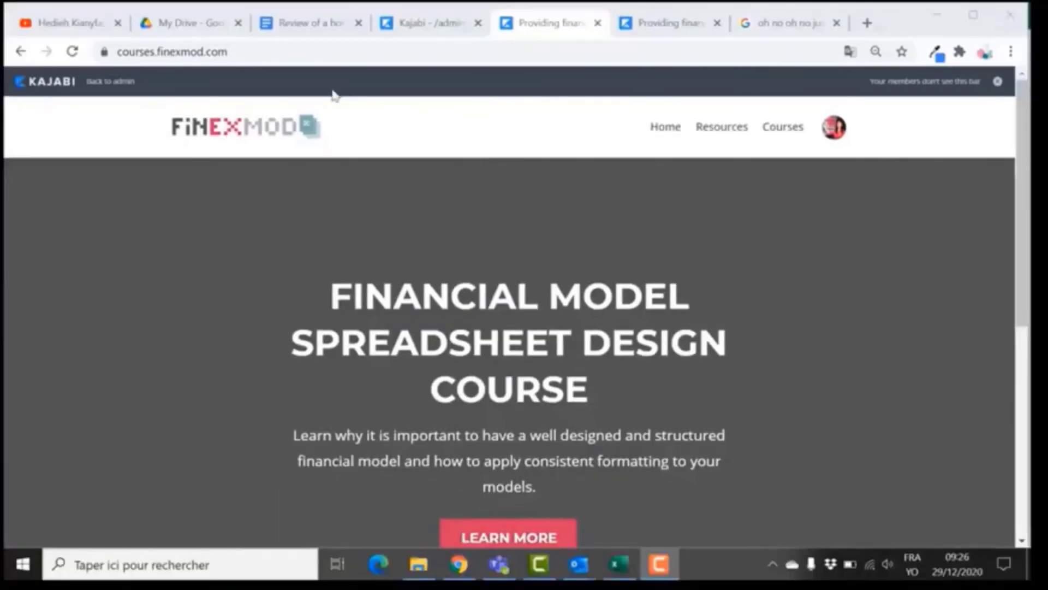
# Step: Switch to the browser and open the Financial Model Spreadsheet Design Course page from courses.finexmod.com
pyautogui.click(280, 53)
pyautogui.click(472, 264)
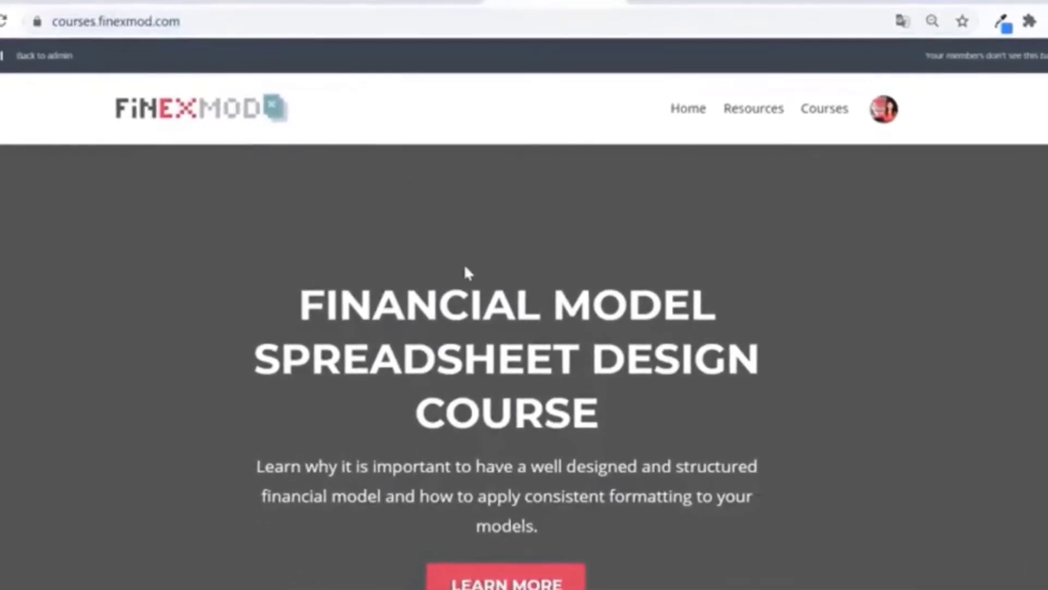
pyautogui.scroll(-3, 470, 279)
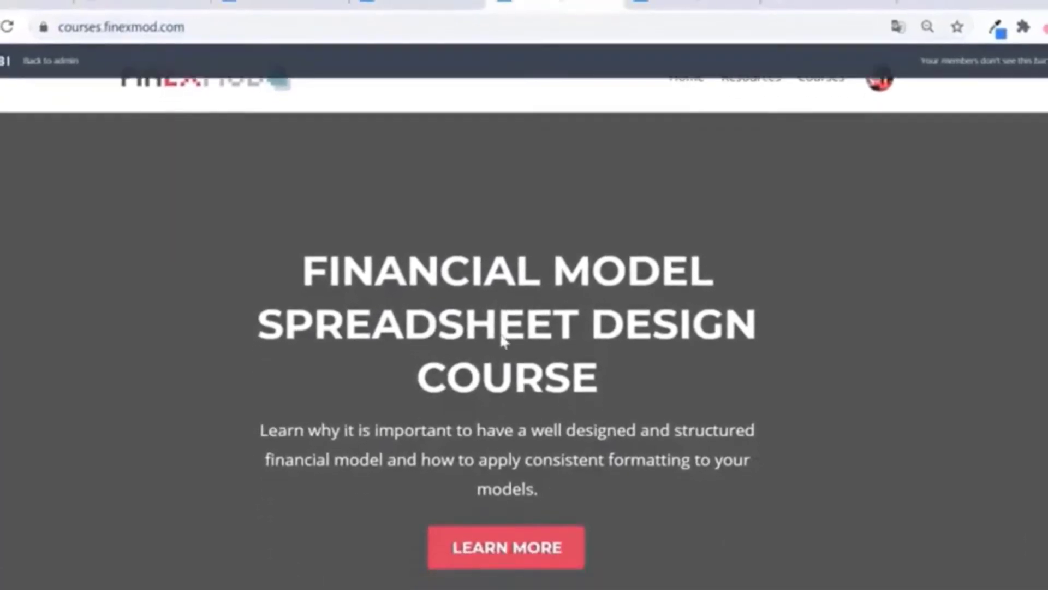
pyautogui.click(548, 414)
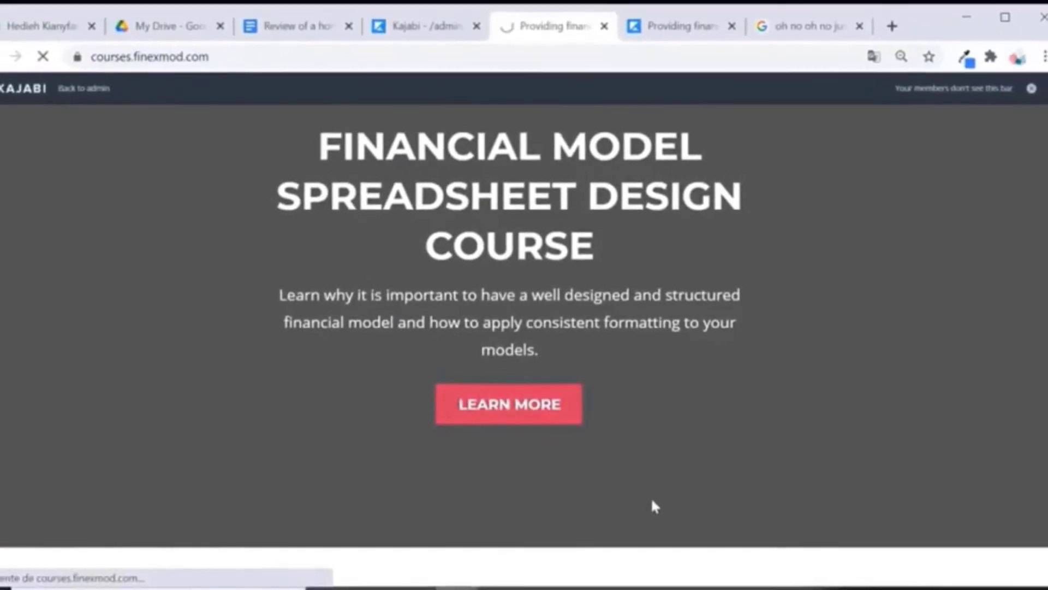
# Step: Review the spreadsheet design course page from the Module 1 to 4 descriptions to the instructor's profile
pyautogui.scroll(-10, 676, 328)
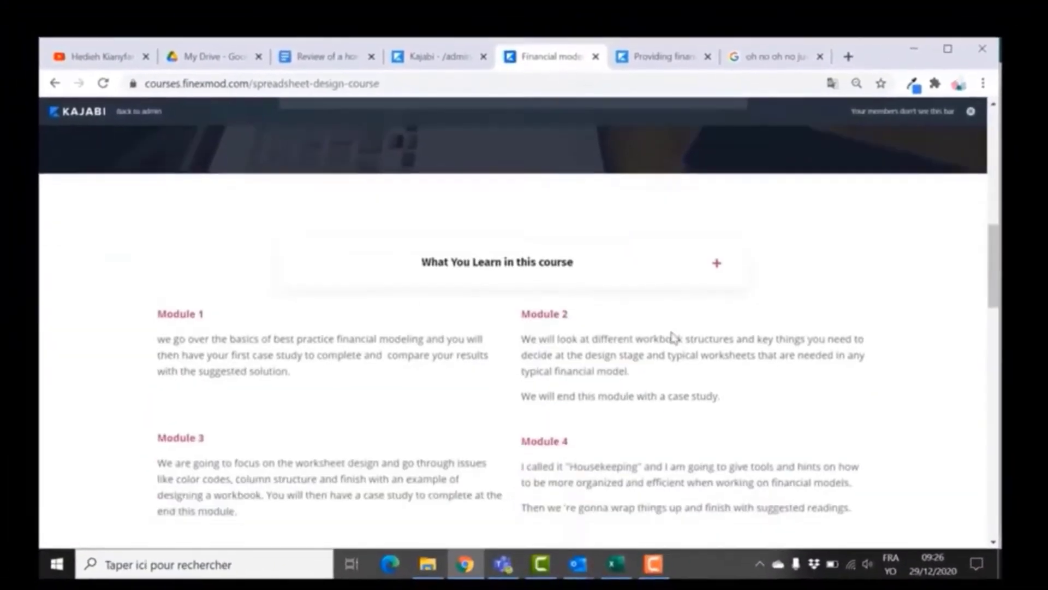
pyautogui.scroll(-10, 673, 337)
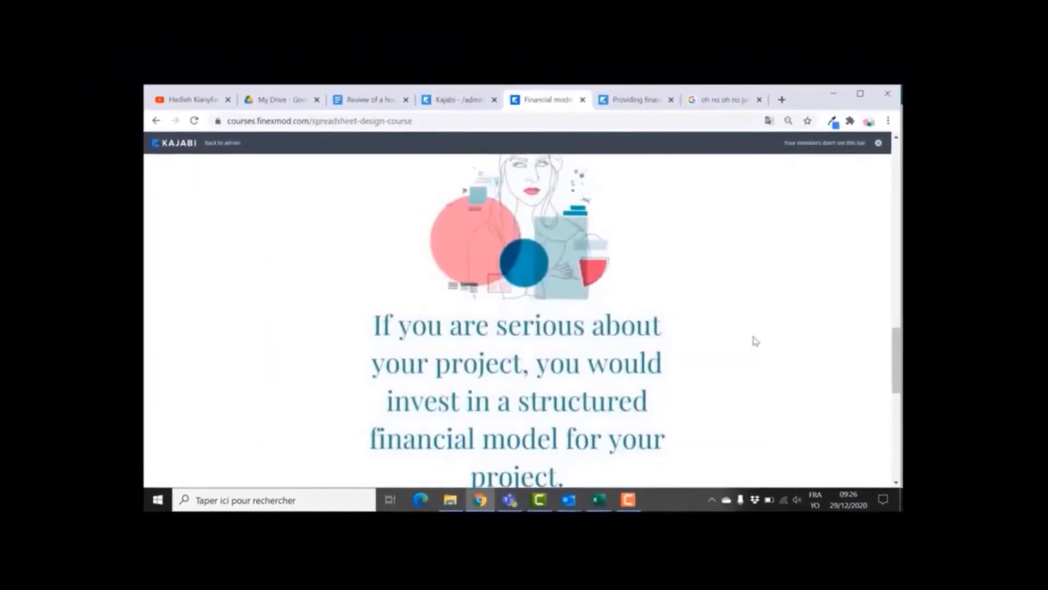
pyautogui.scroll(-10, 755, 340)
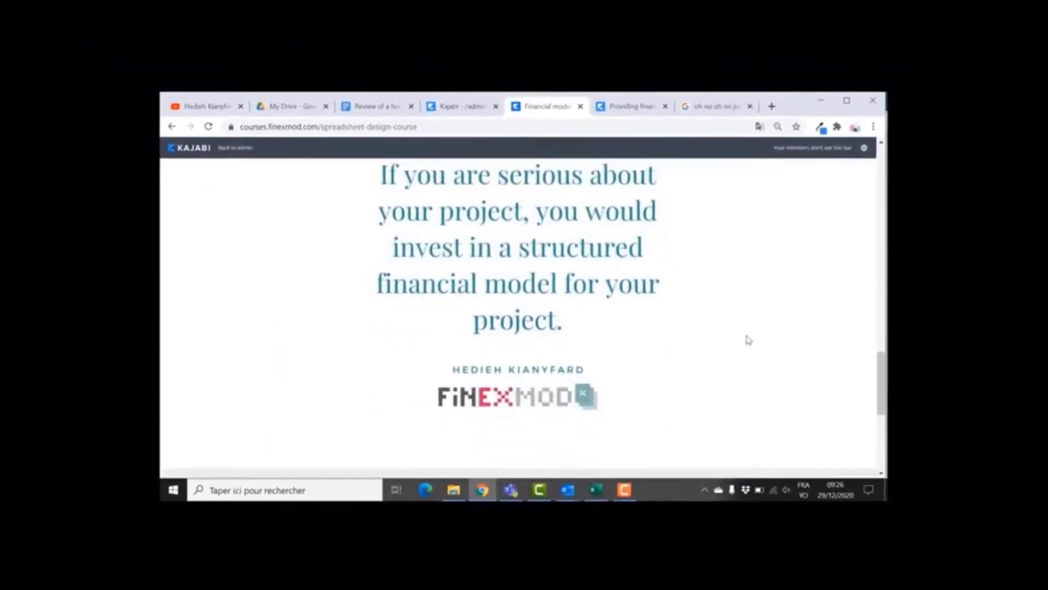
pyautogui.scroll(-2, 744, 337)
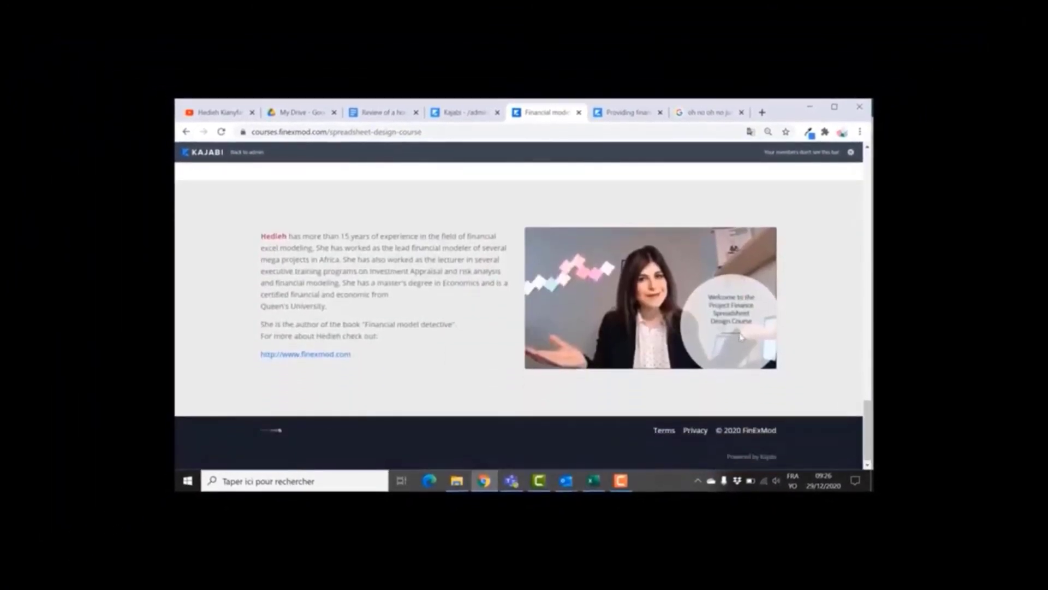